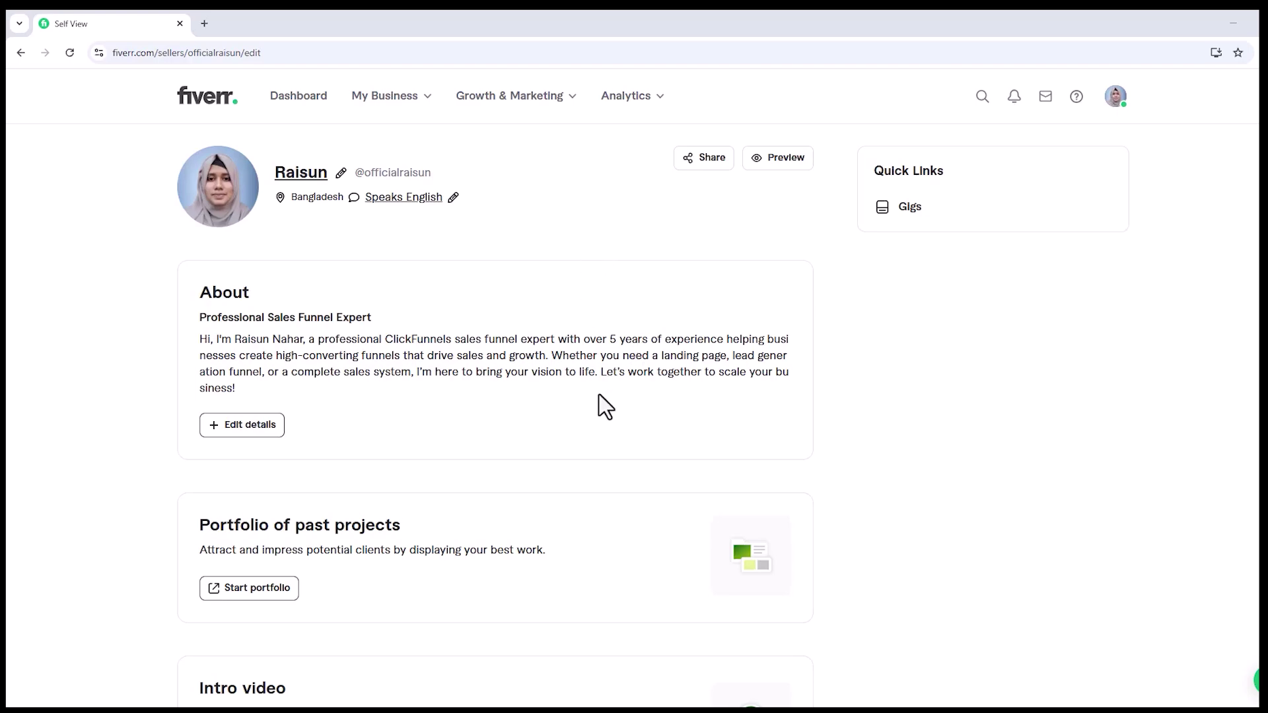
scroll(599, 405, "down", 5)
scroll(600, 406, "up", 5)
scroll(619, 352, "down", 6)
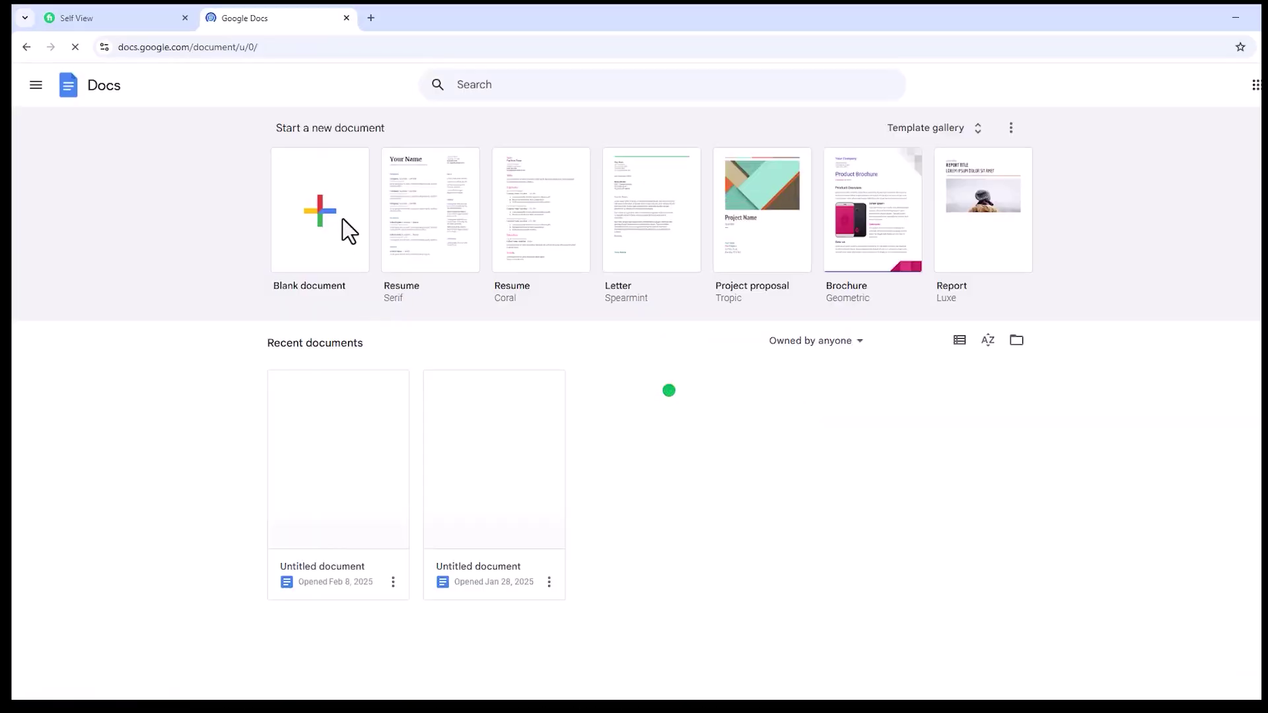
Step: Create a blank document and enter the headings "Gig Title:", "Google Search:" and "Fiverr Keyword:" on separate, spaced lines
left_click(401, 236)
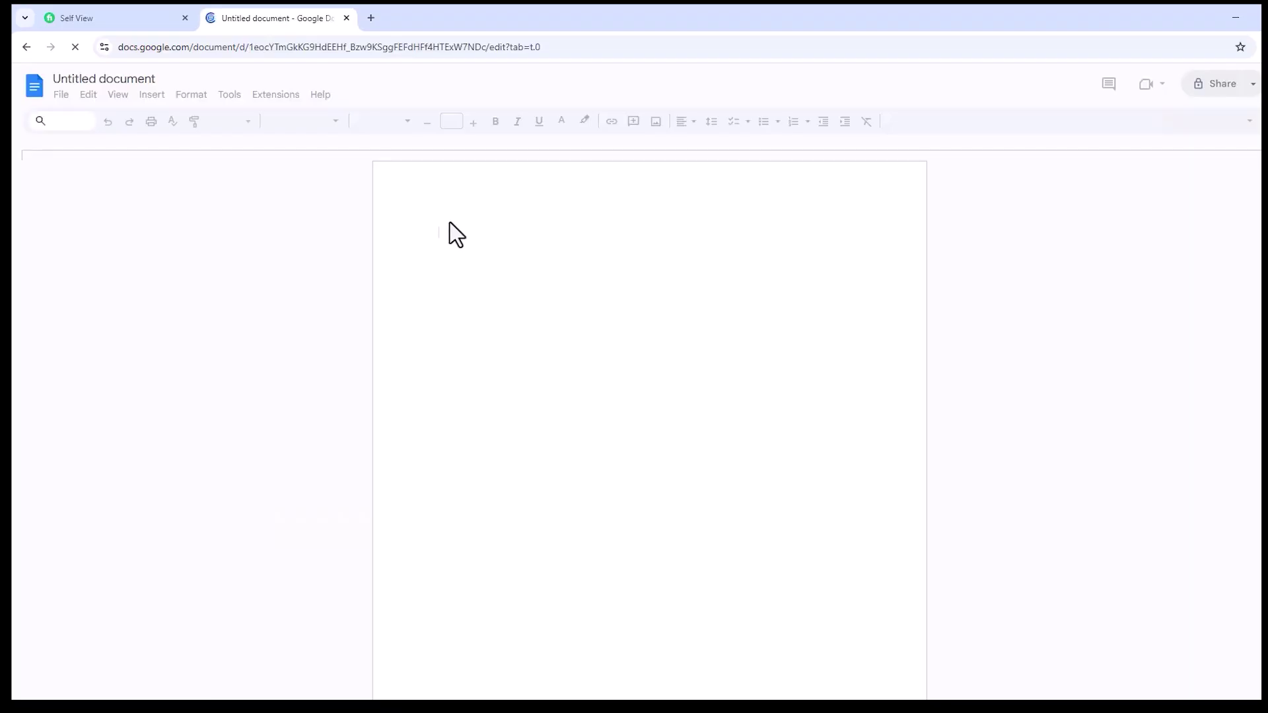
type("Gig Title:")
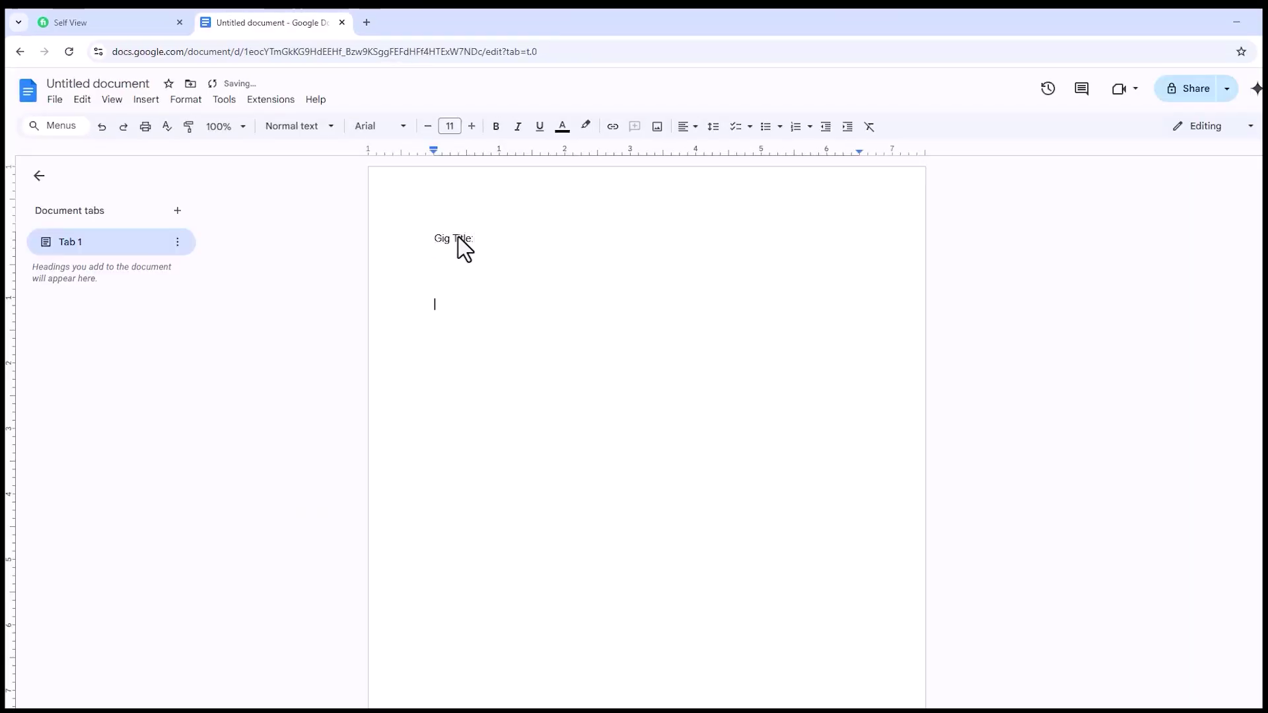
type("Google Search:")
key("Return")
key("Return")
key("Return")
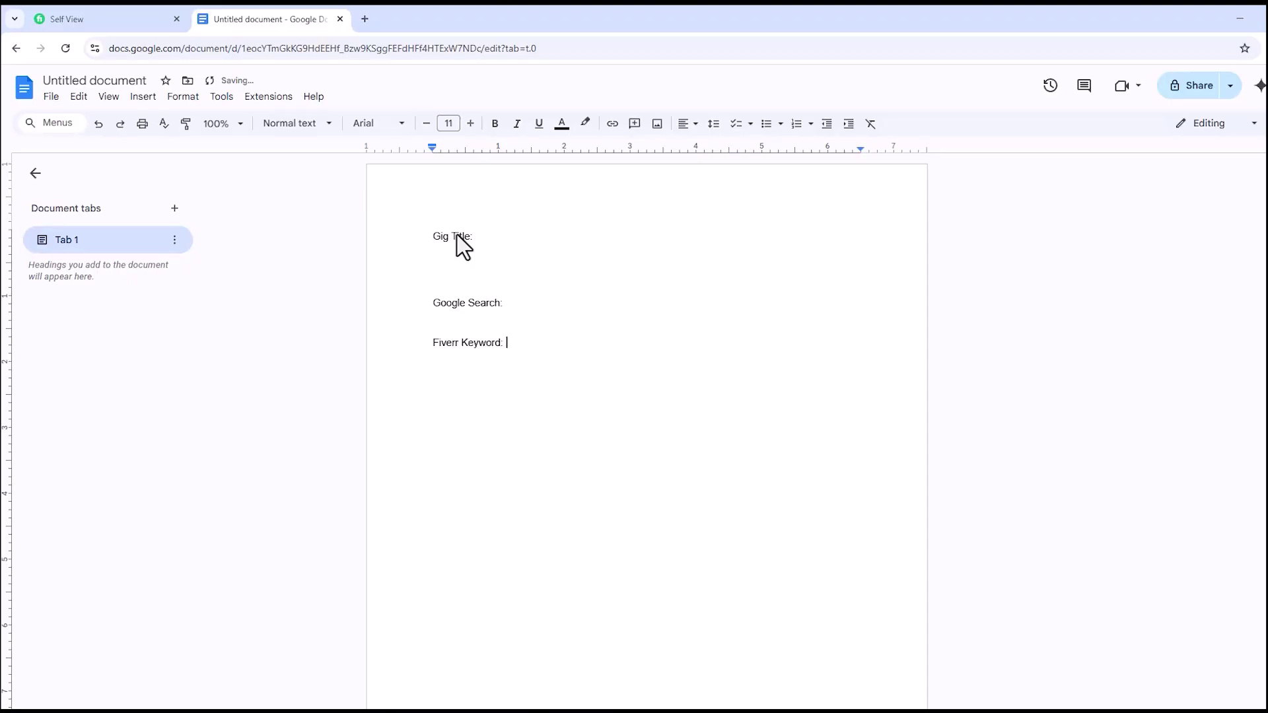
Step: Remove two empty lines between the Gig Title and Google Search headings
left_click(463, 287)
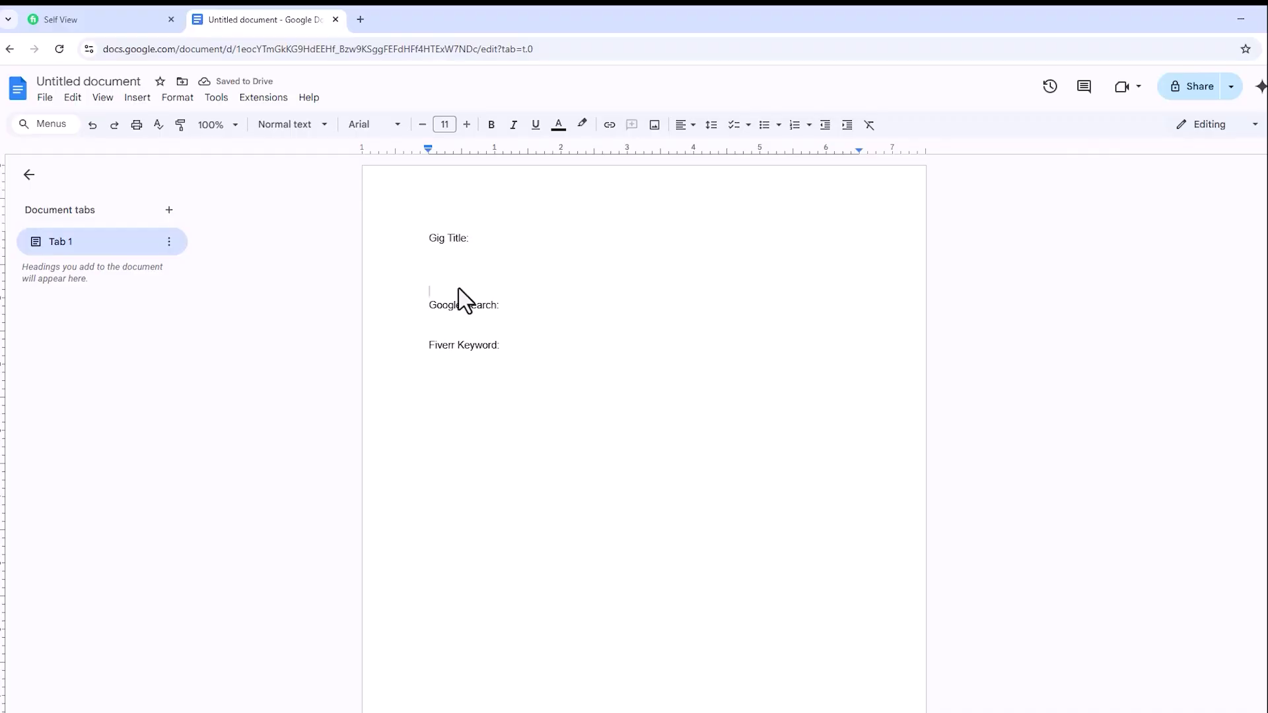
key("BackSpace")
key("BackSpace")
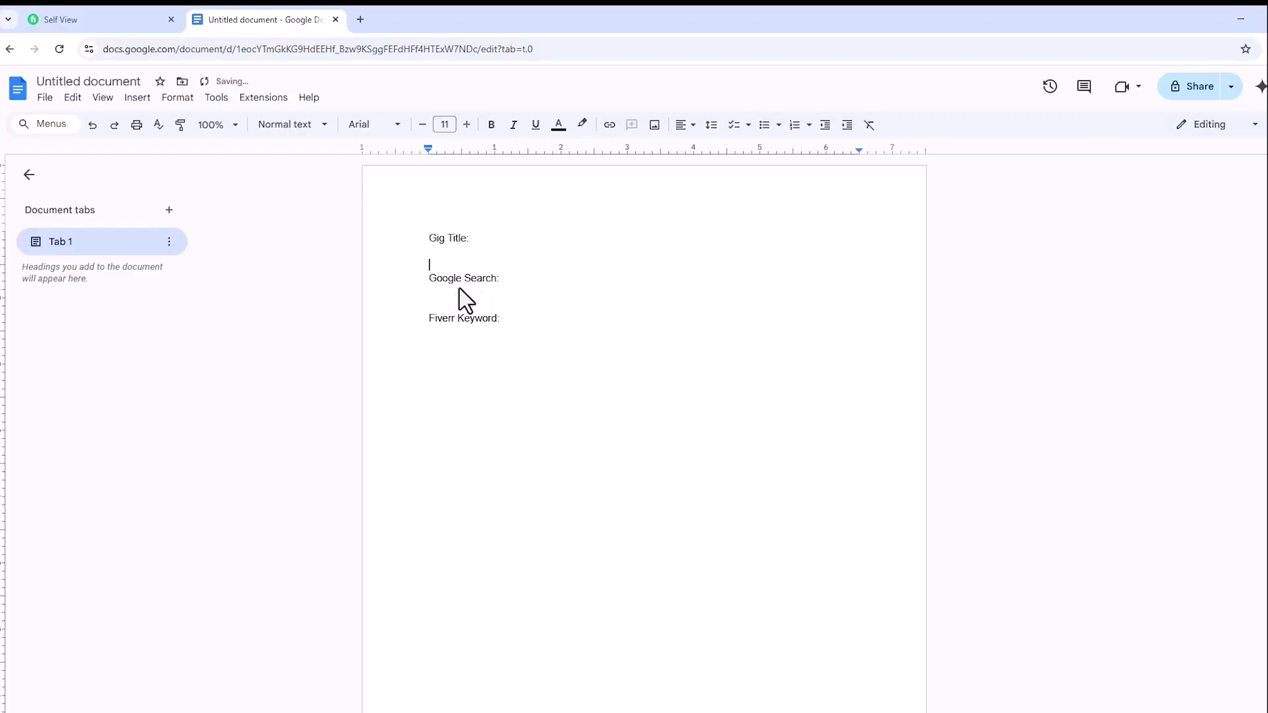
left_click_drag(481, 249, 438, 260)
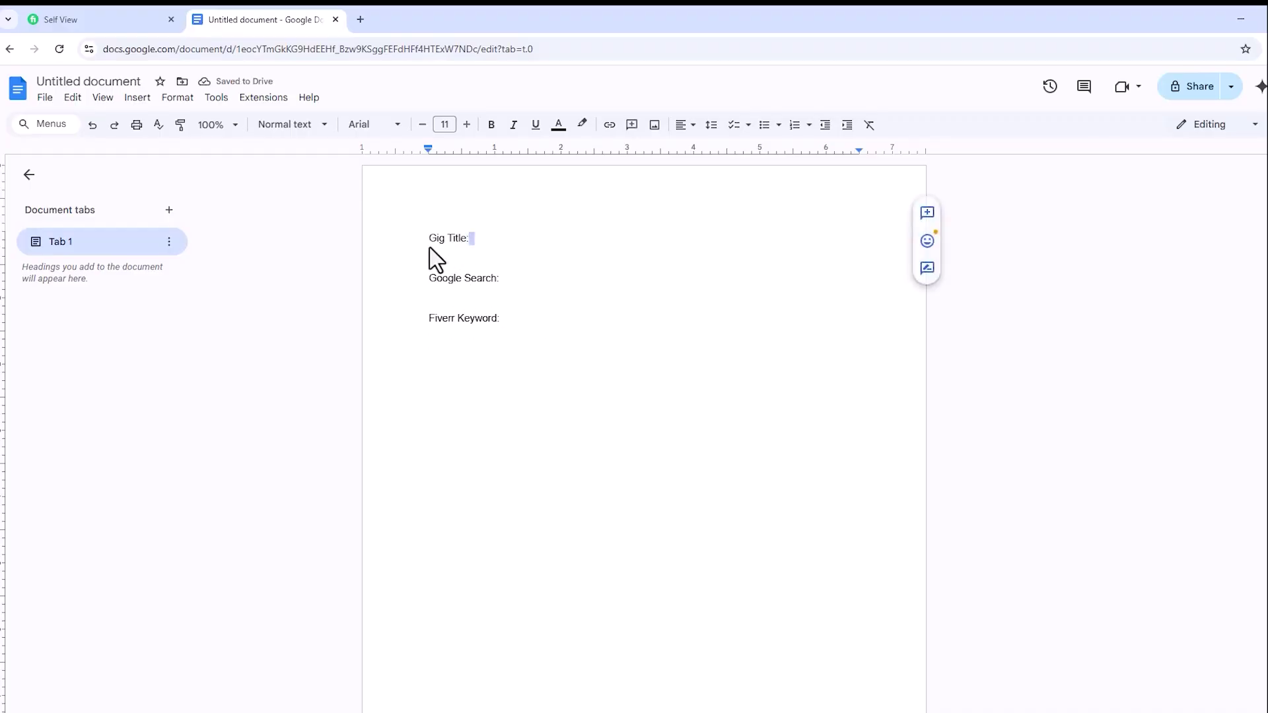
left_click(460, 336)
key("ctrl+a")
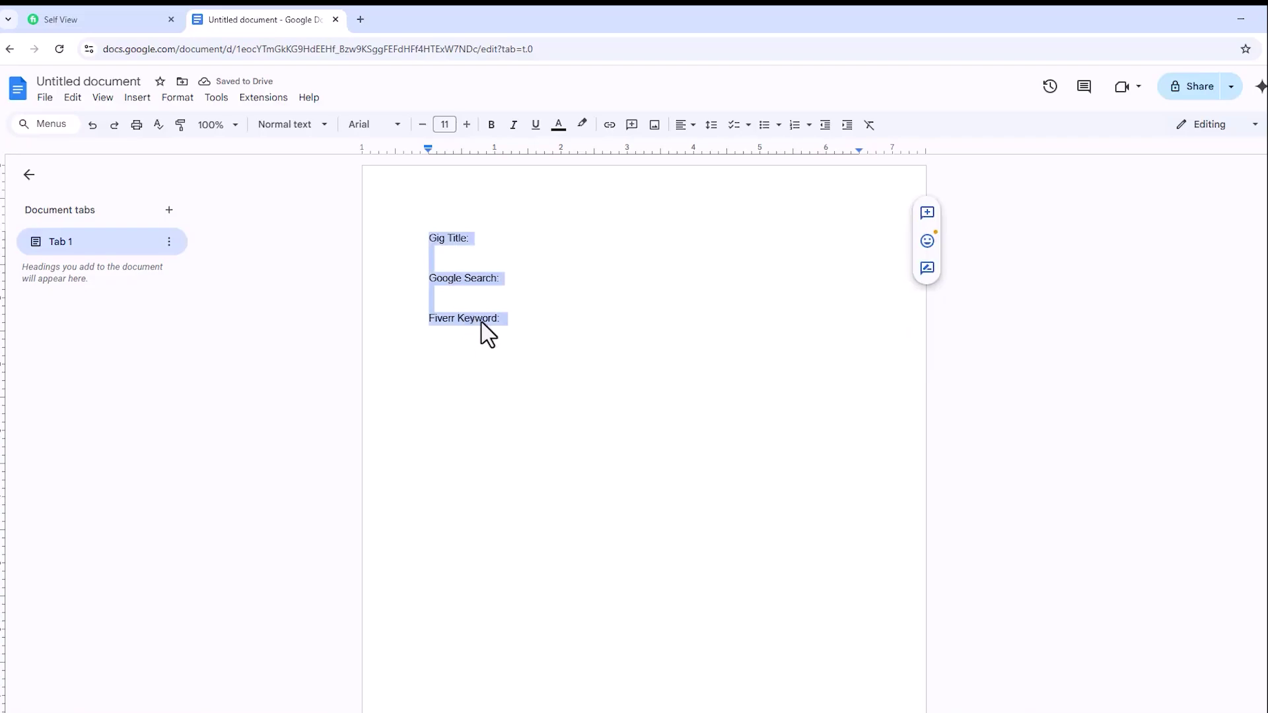
left_click(481, 323)
Step: Move the "Google Search:" heading so that it follows "Fiverr Keyword:"
left_click(515, 281)
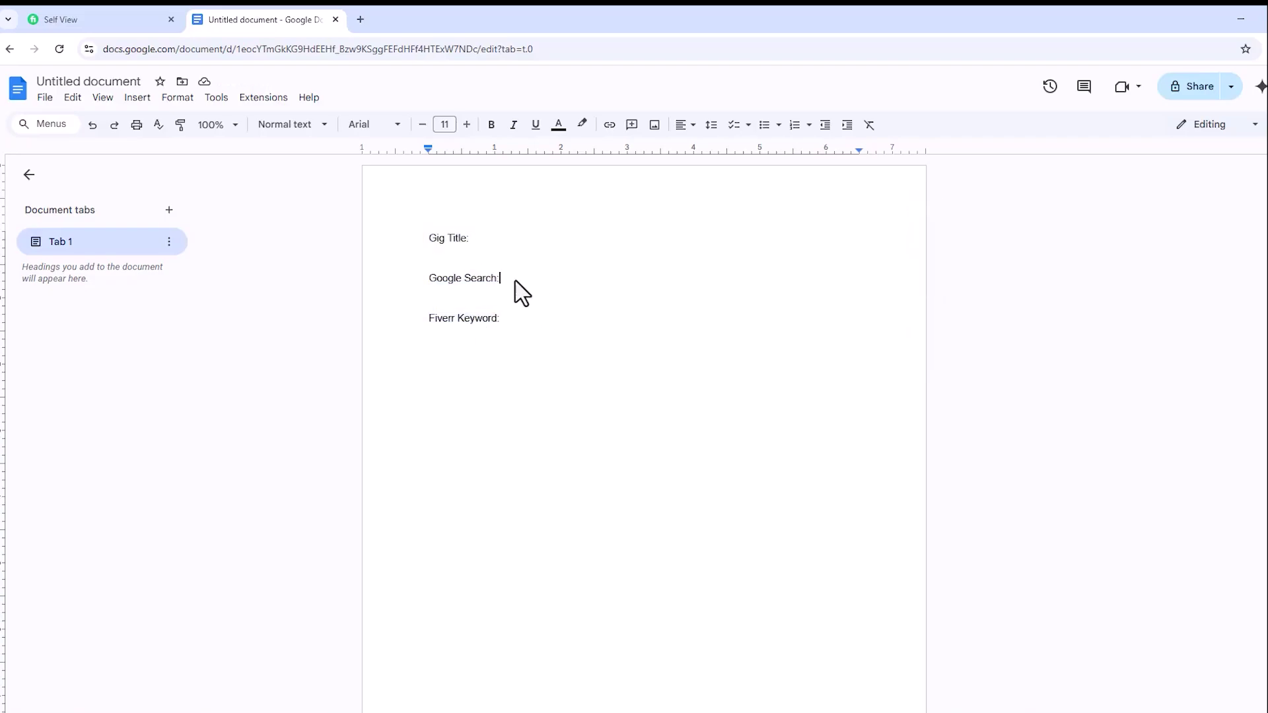
left_click_drag(515, 281, 424, 283)
key("BackSpace")
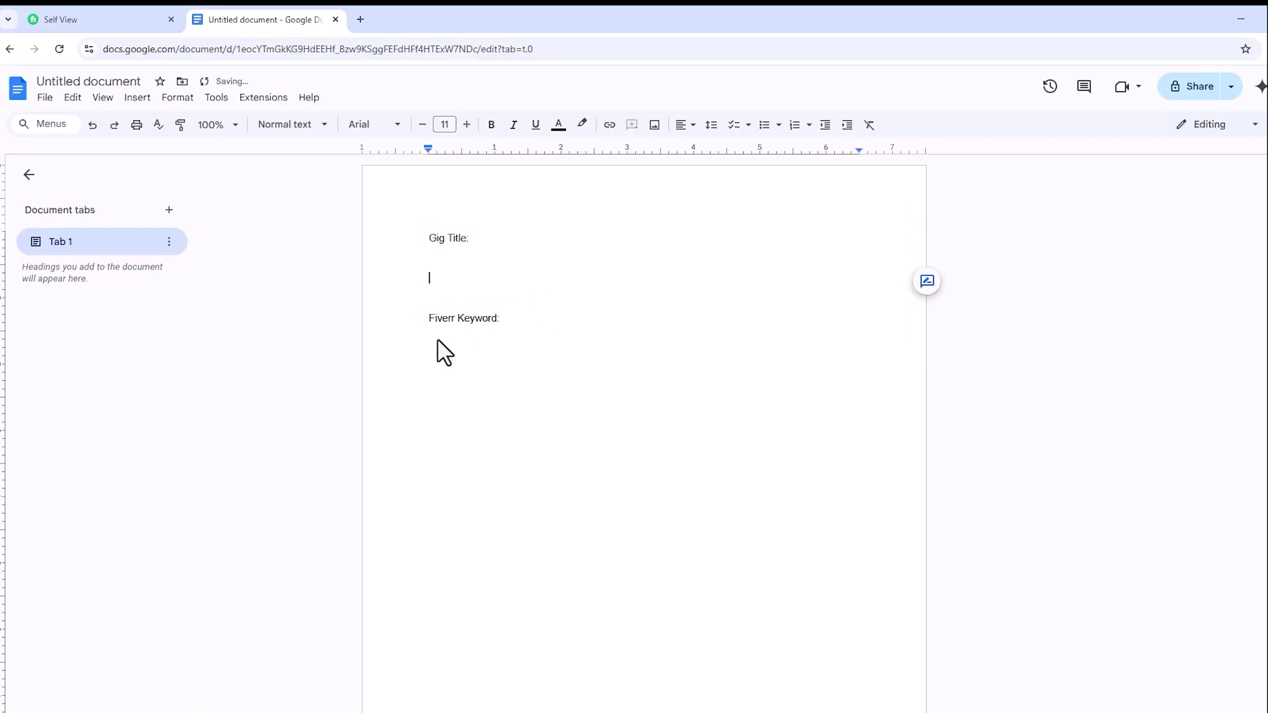
left_click(515, 324)
key("ctrl+z")
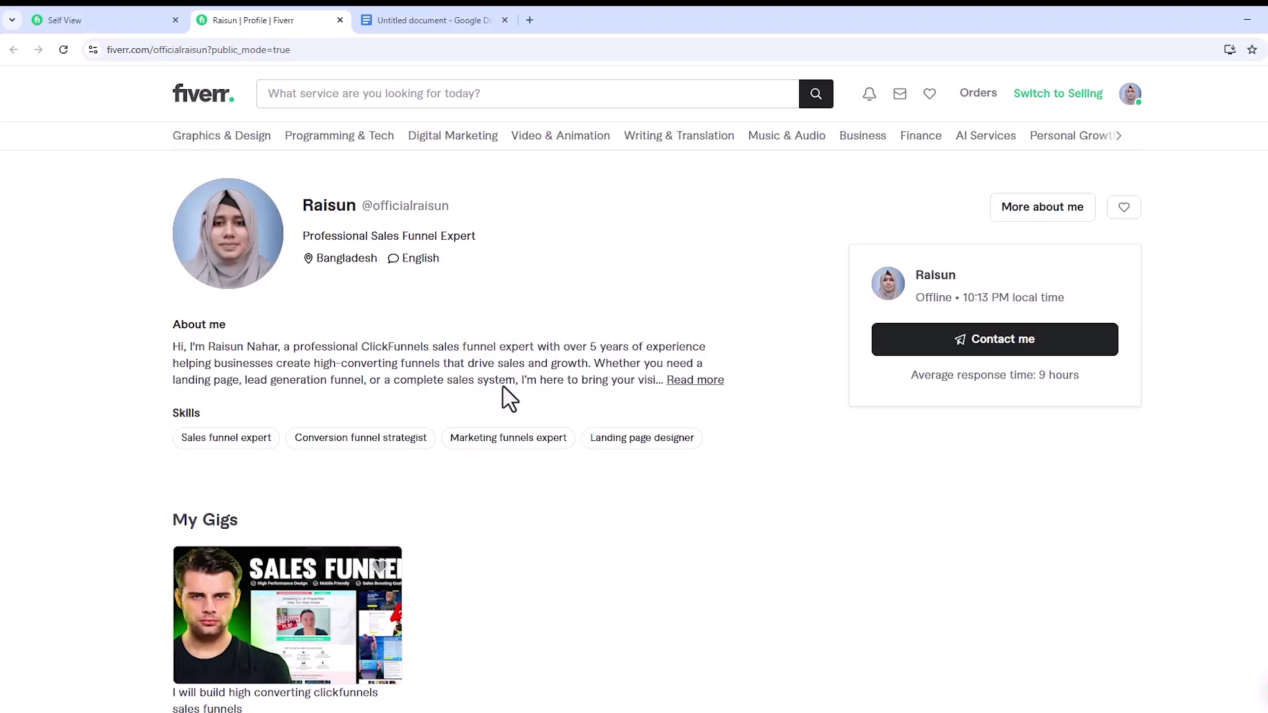
Step: Open the existing conversation in the full Fiverr inbox and filter the messages by Spam
left_click(900, 96)
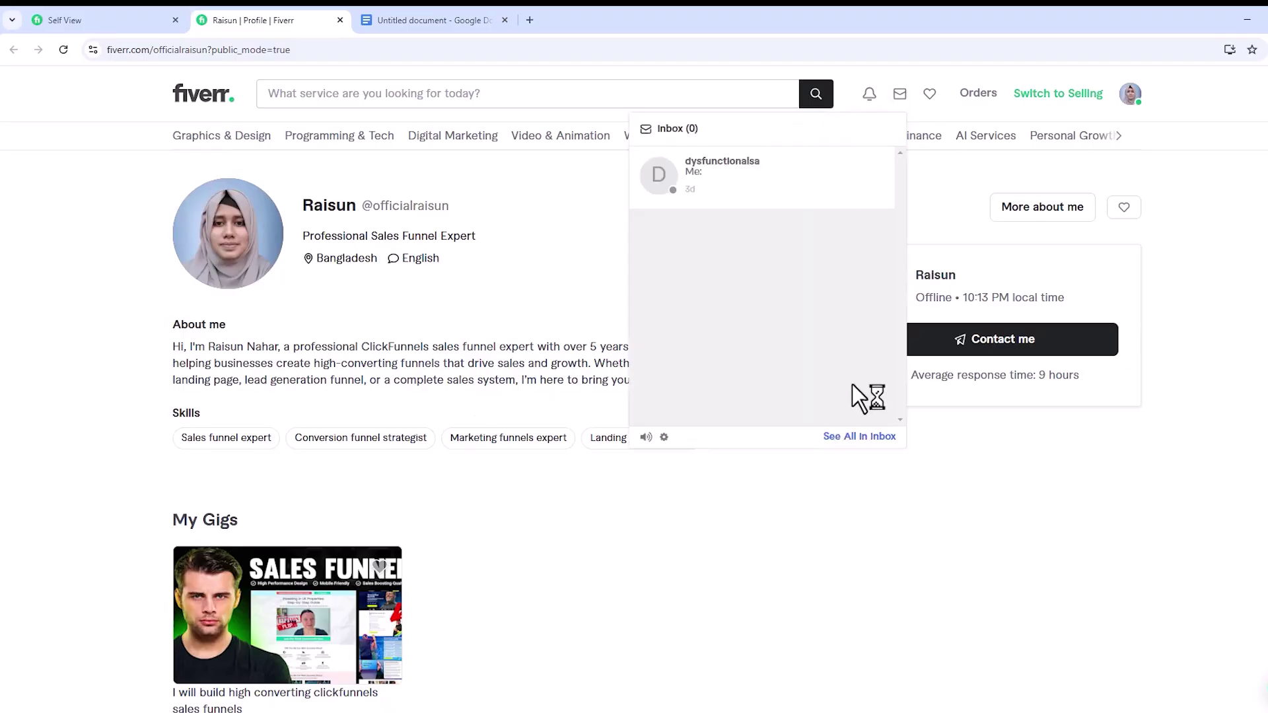
left_click(861, 438)
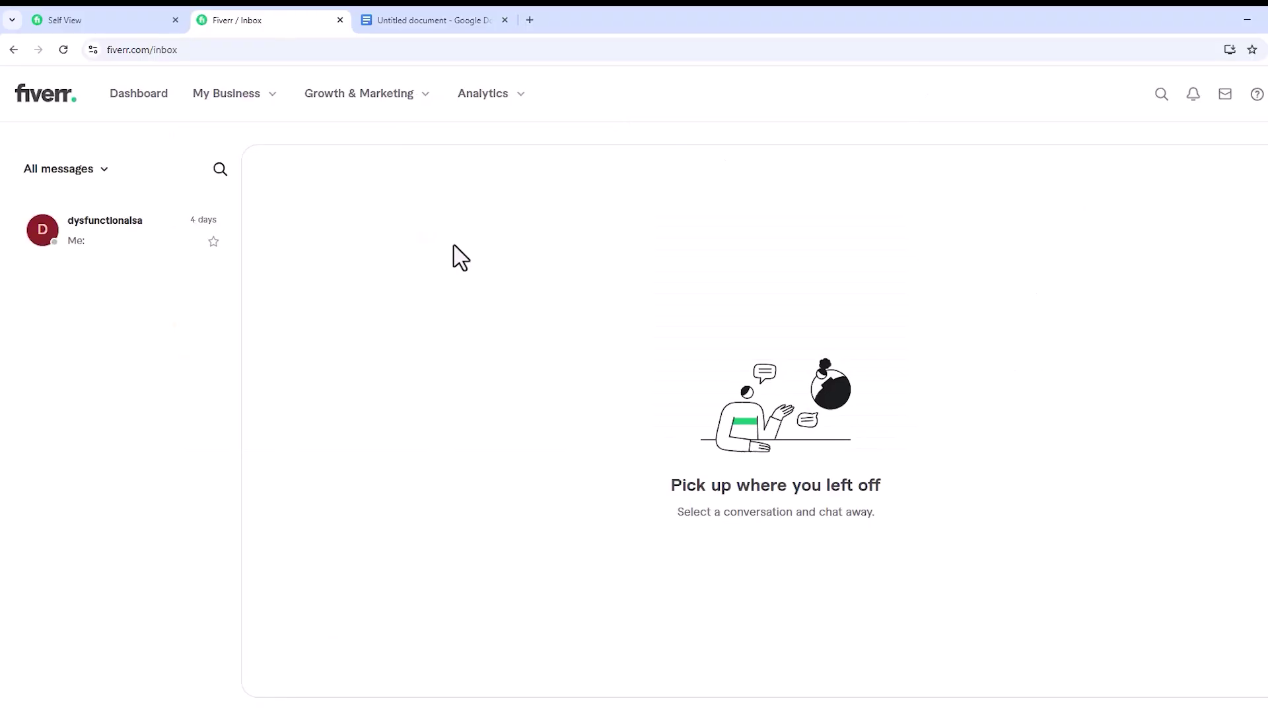
left_click(84, 239)
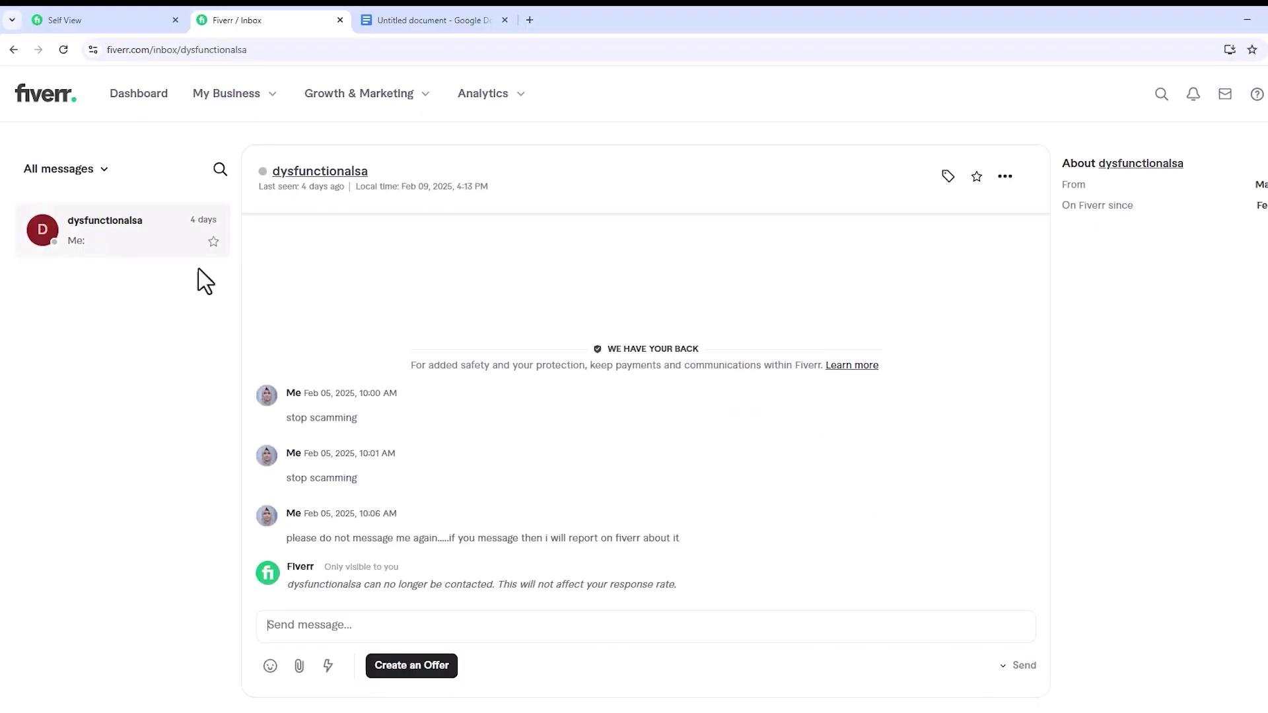
left_click(78, 172)
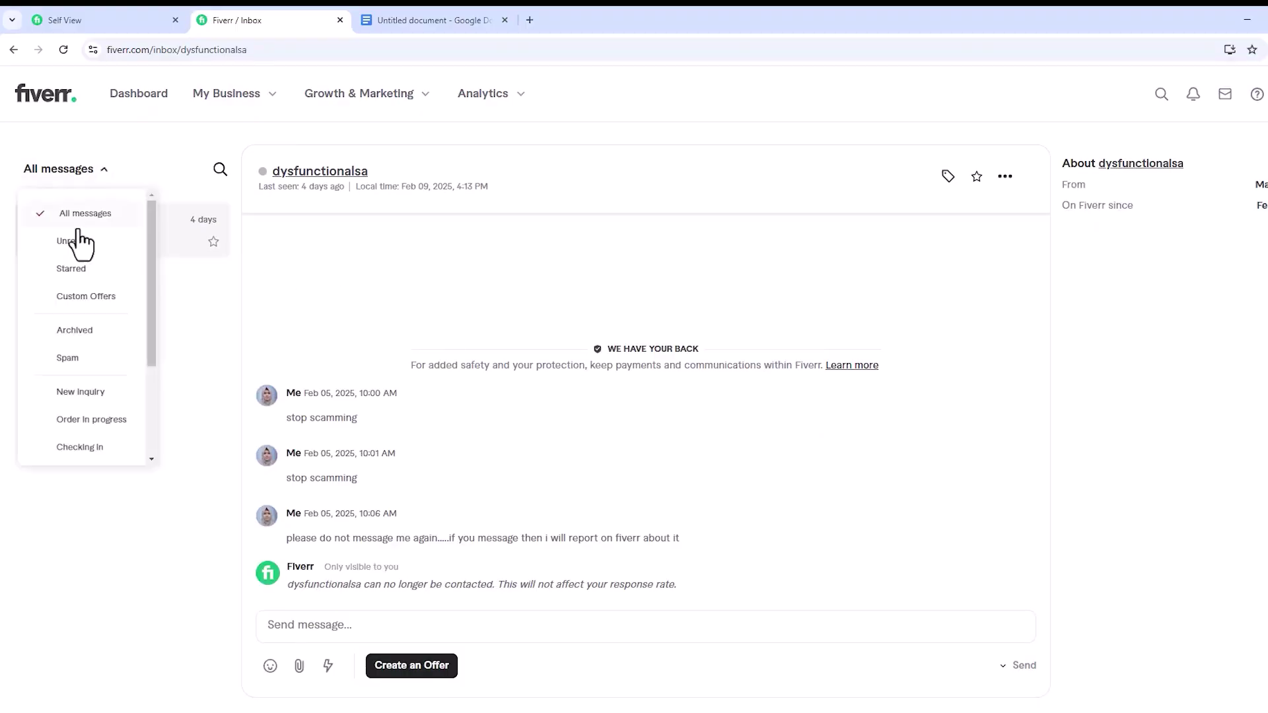
left_click(77, 360)
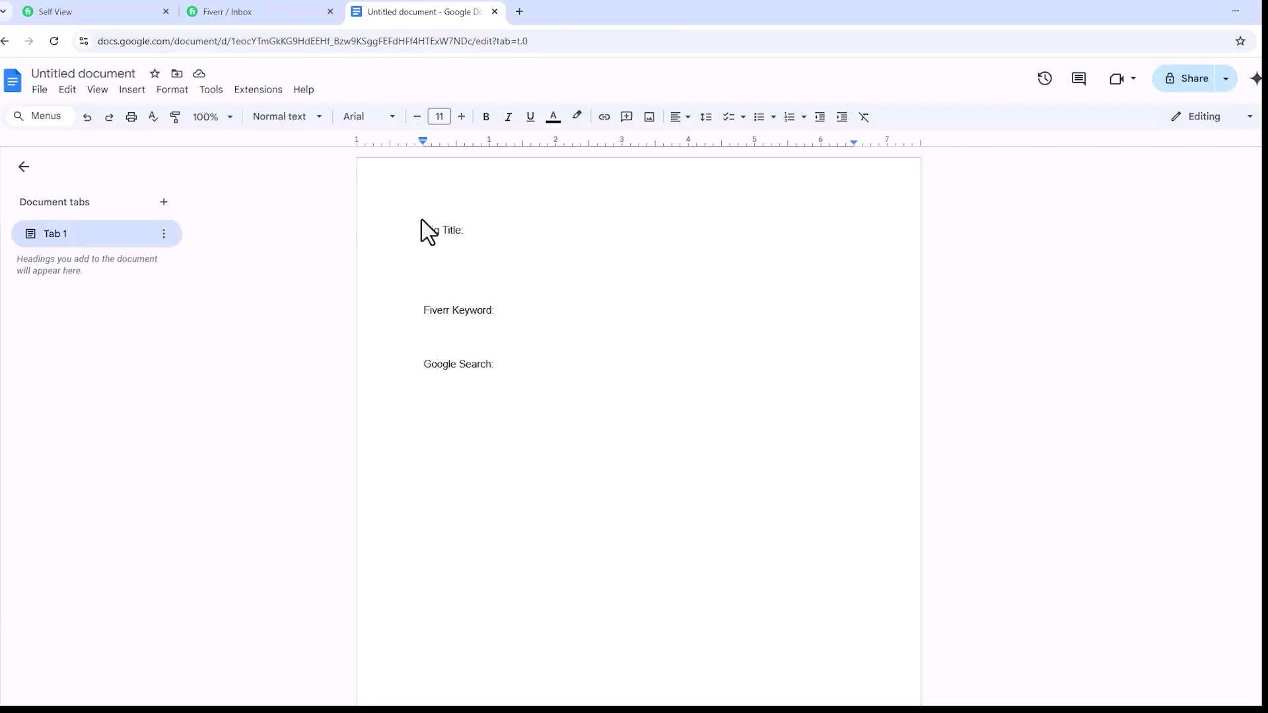
Step: Switch to the Google Docs document and add the title "Thumbnail Design" above the Gig Title heading, followed by empty lines
key("Return")
key("Return")
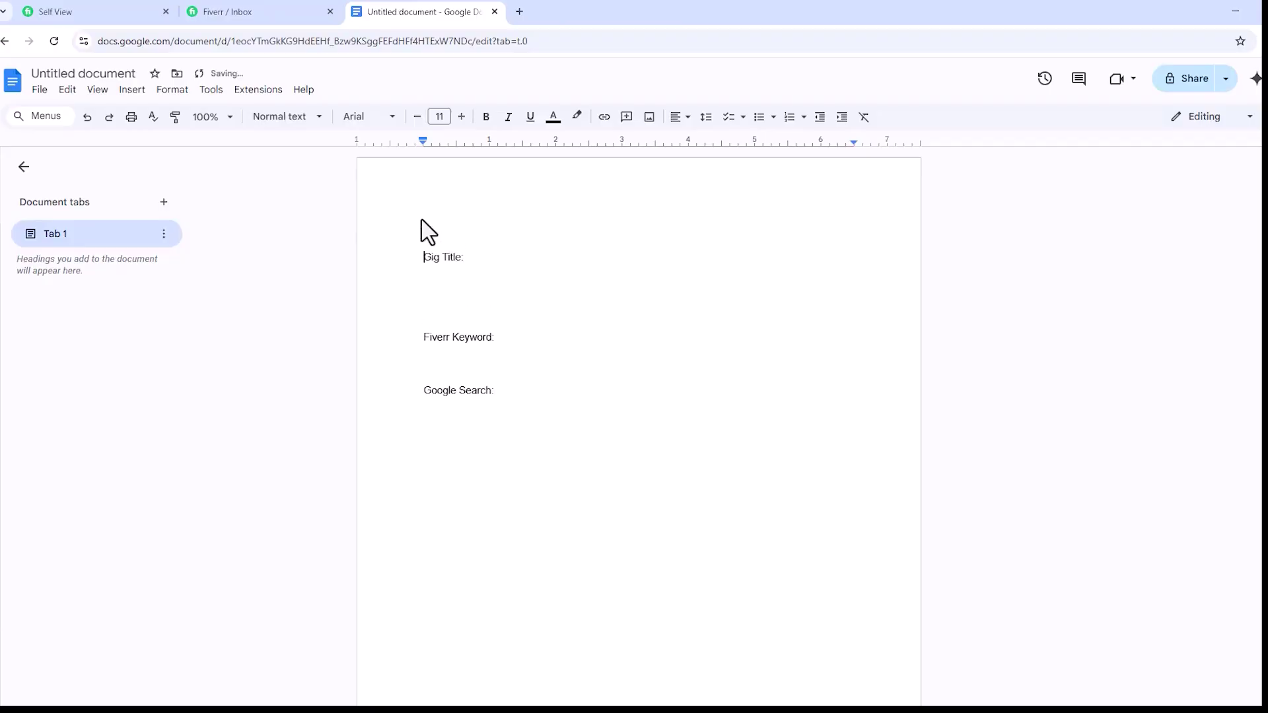
key("Return")
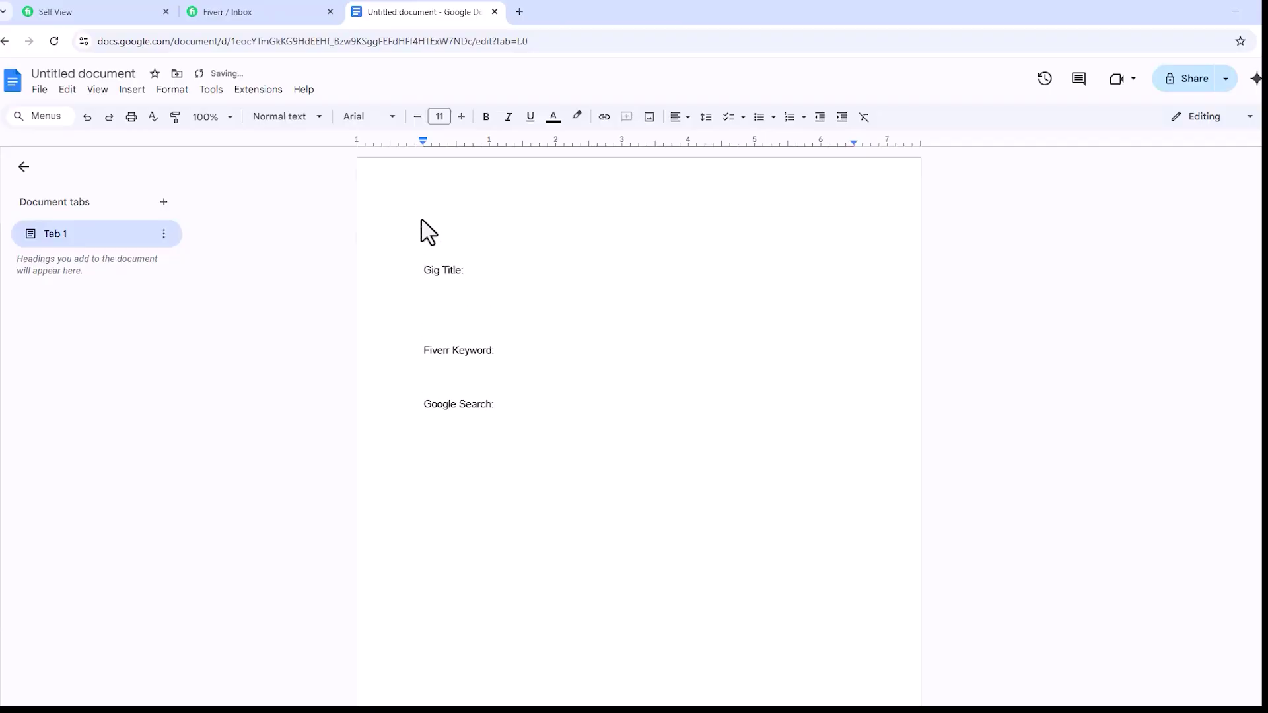
type("Thumbnail Design")
Step: Format the "Thumbnail Design" title in bold at font size 20
triple_click(473, 235)
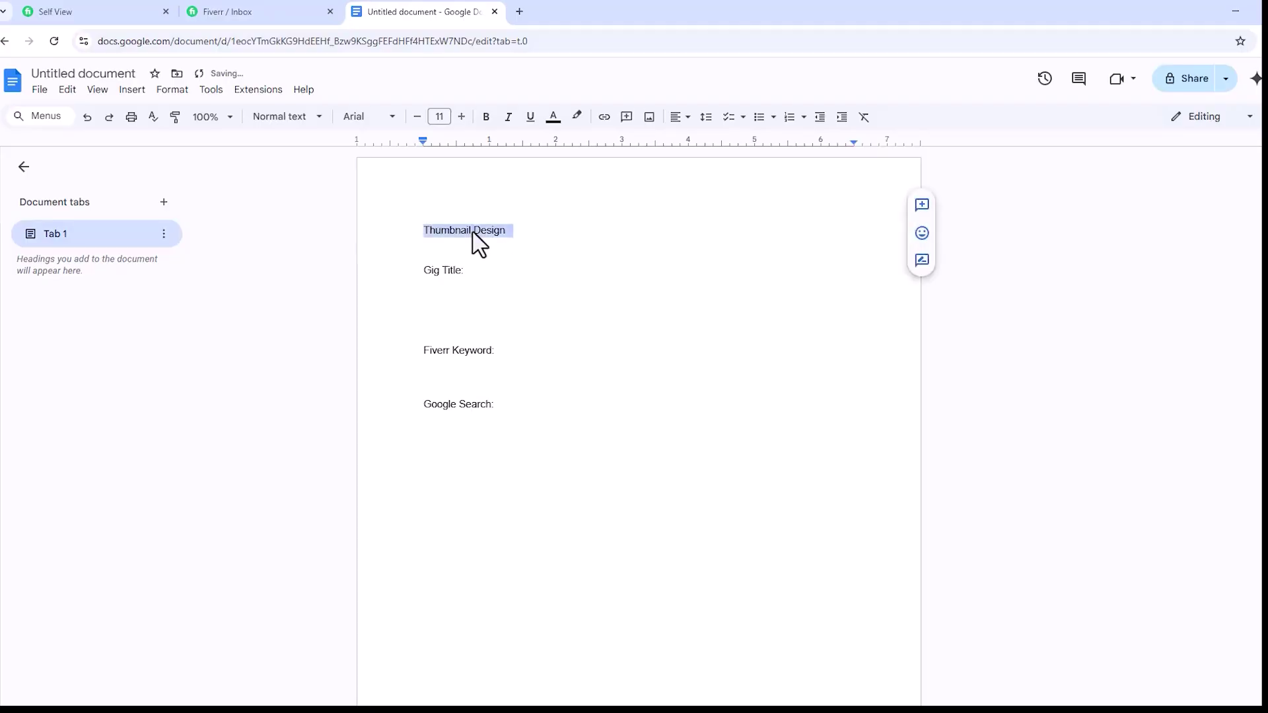
left_click(462, 121)
left_click(462, 121)
left_click(462, 122)
left_click(462, 121)
left_click(463, 122)
left_click(462, 122)
left_click(462, 122)
left_click(463, 122)
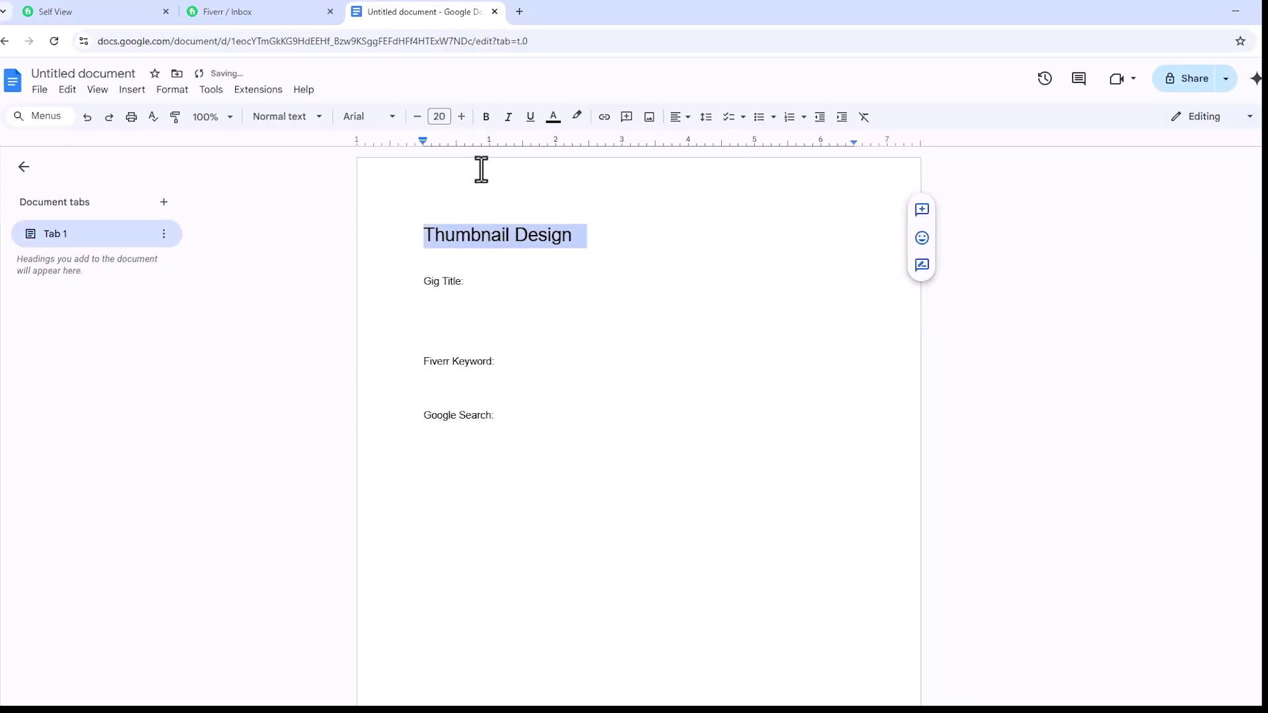
left_click(486, 119)
left_click(522, 294)
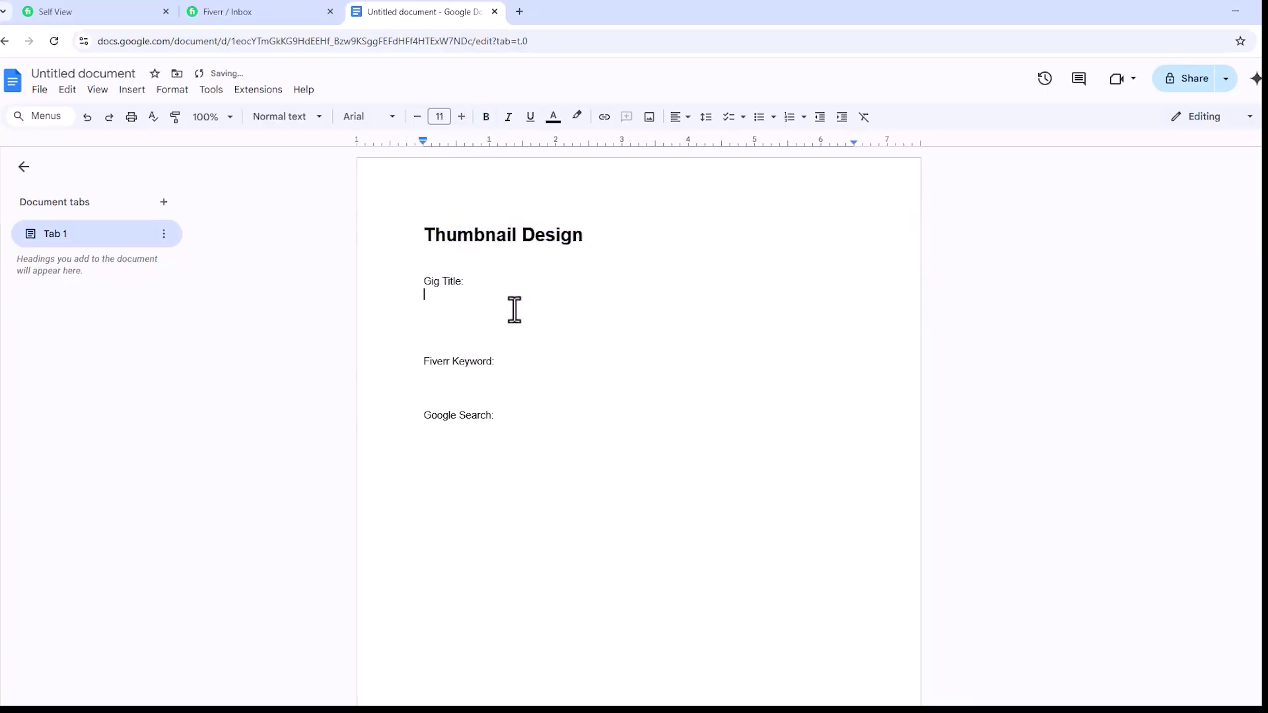
Step: Insert a horizontal line below the "Thumbnail Design" title
left_click(595, 243)
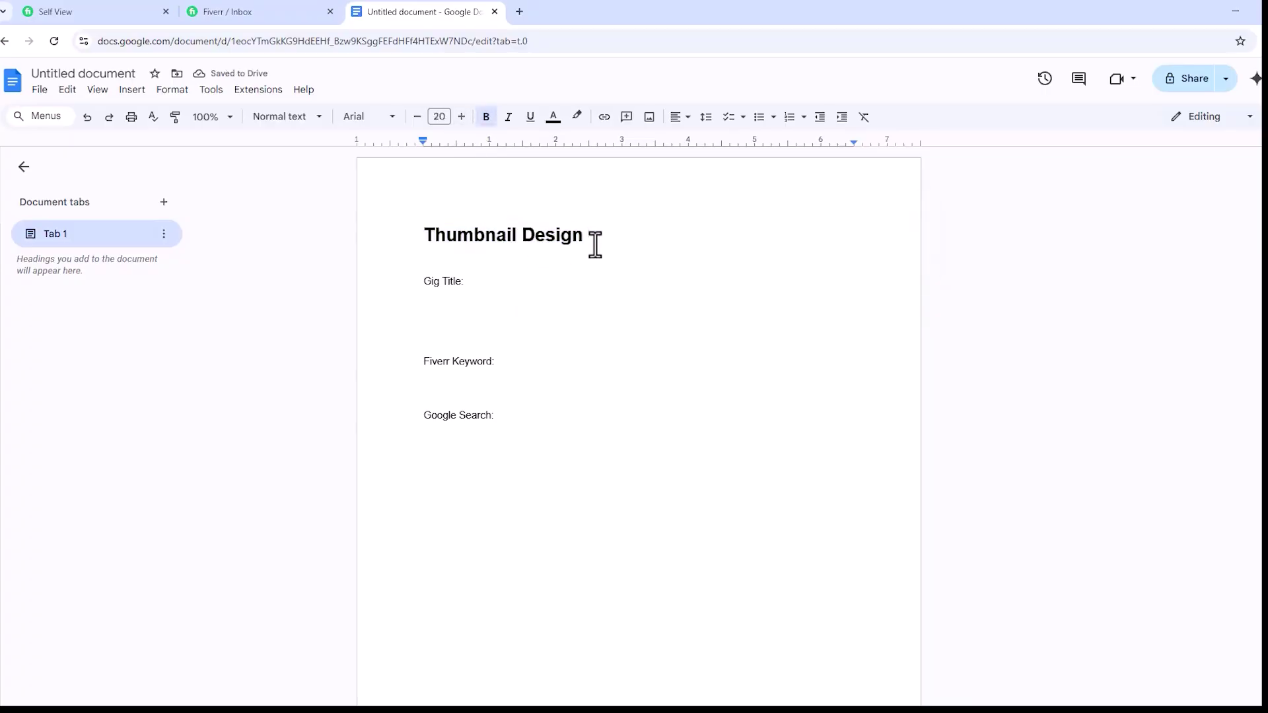
key("Return")
left_click(185, 94)
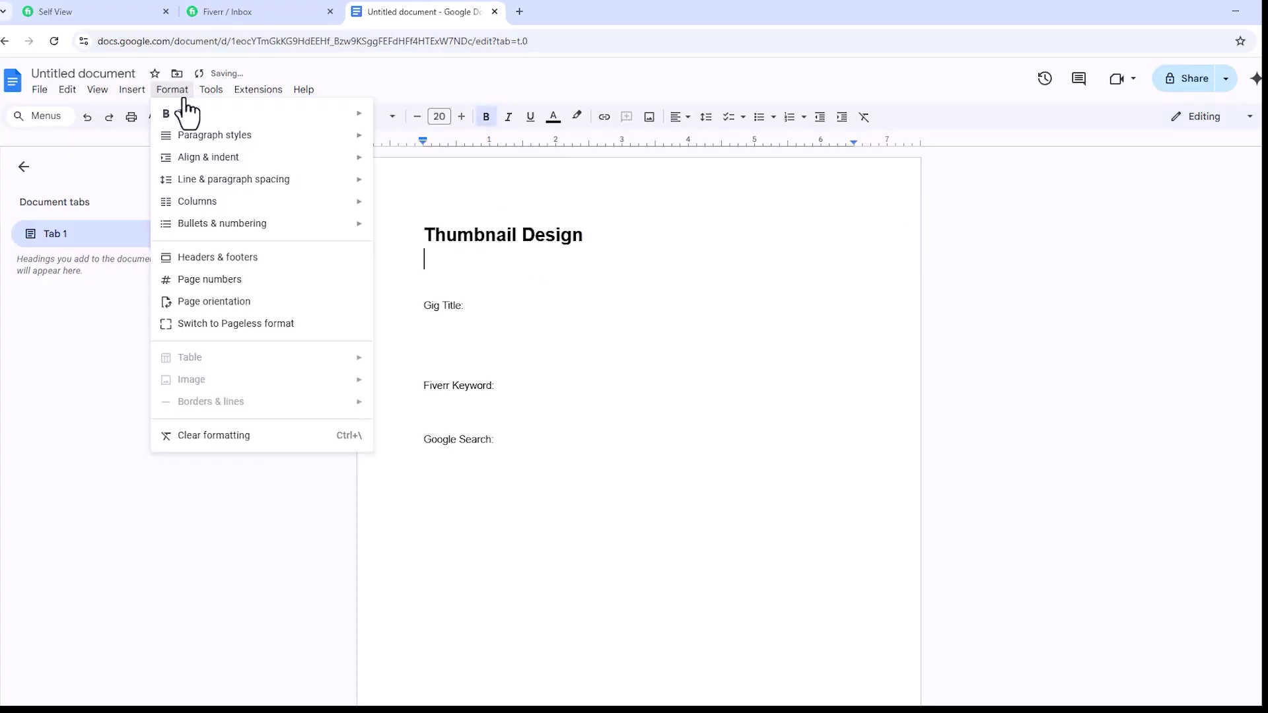
mouse_move(132, 89)
left_click(173, 199)
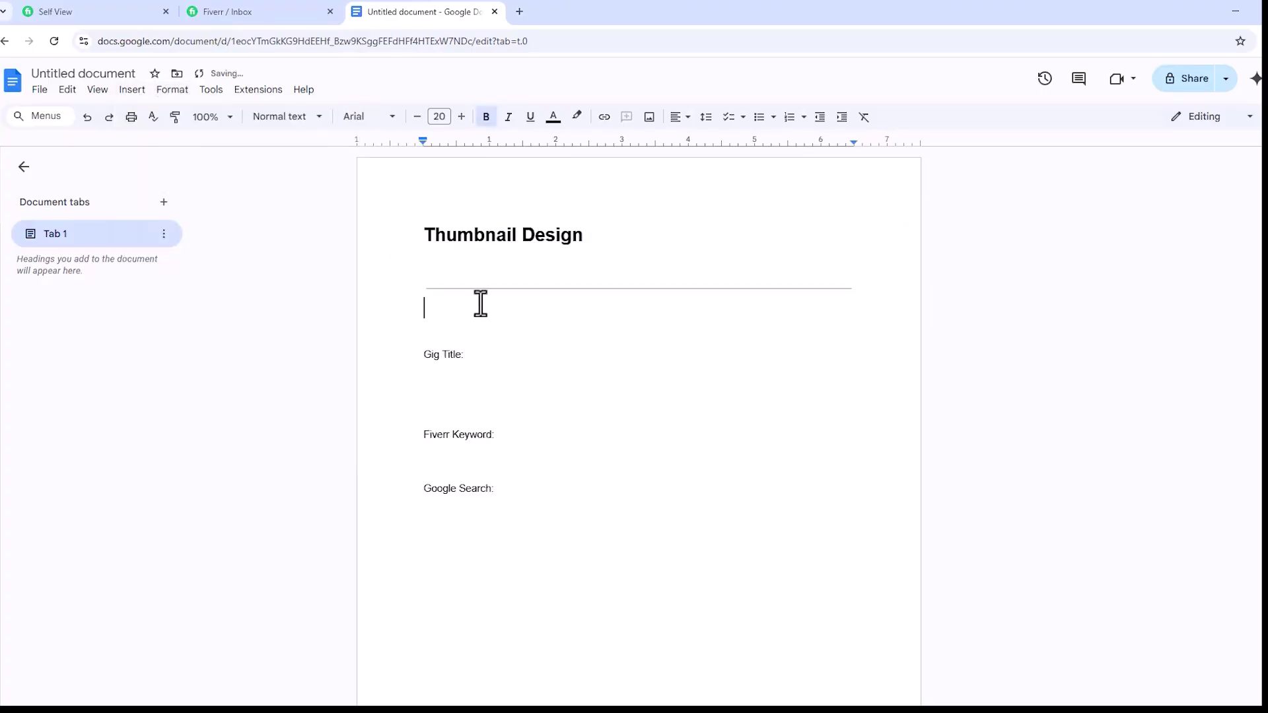
left_click(520, 360)
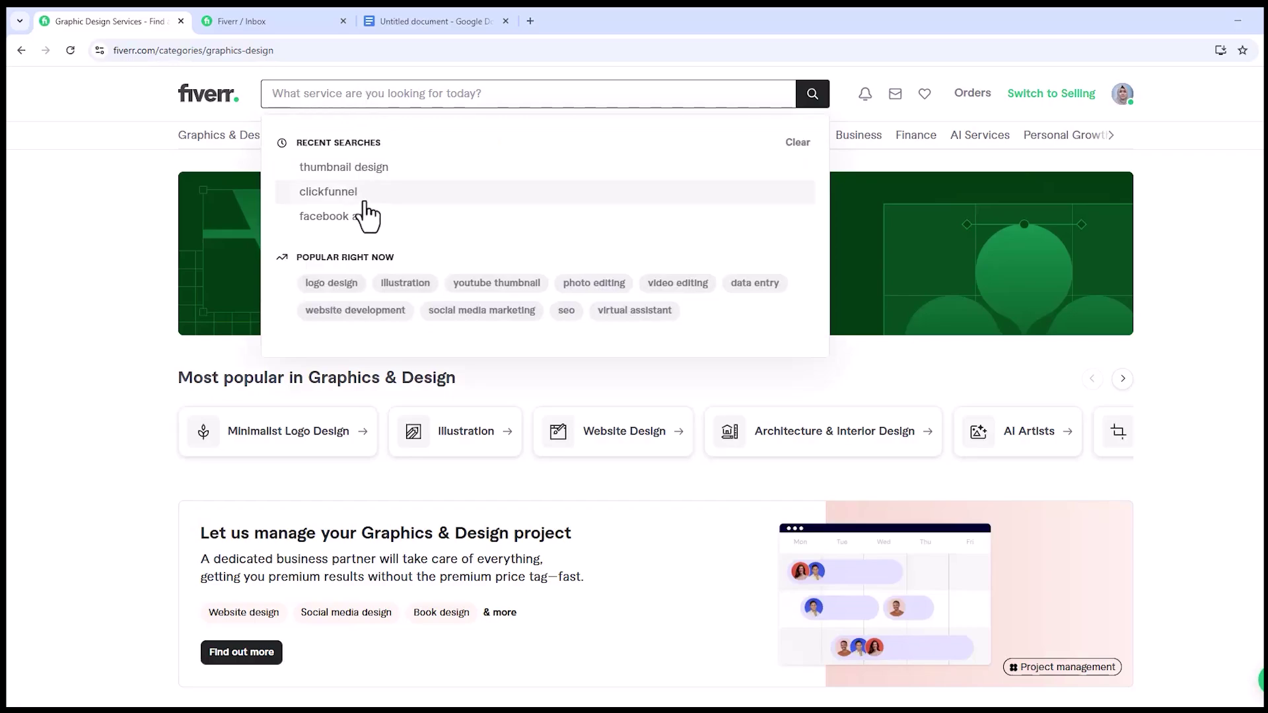
Step: Search Fiverr for the popular term "youtube thumbnail" and look through the gigs on the first results page
left_click(486, 290)
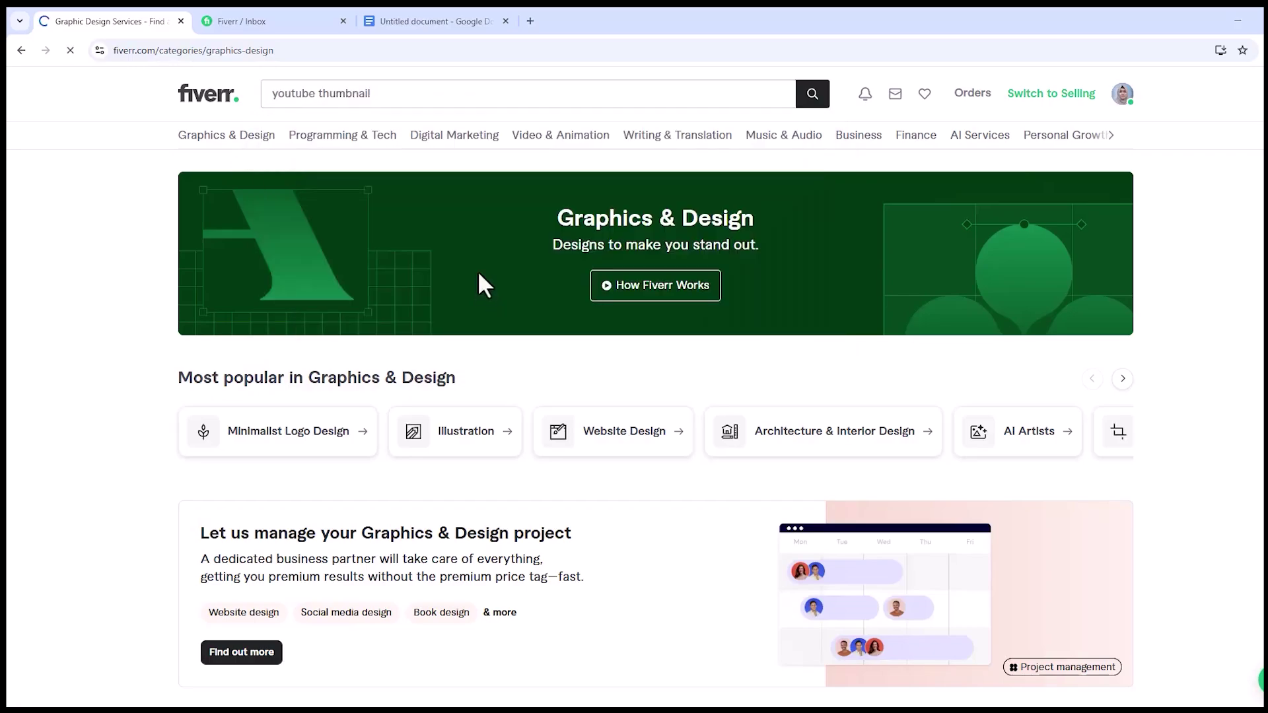
scroll(374, 226, "down", 4)
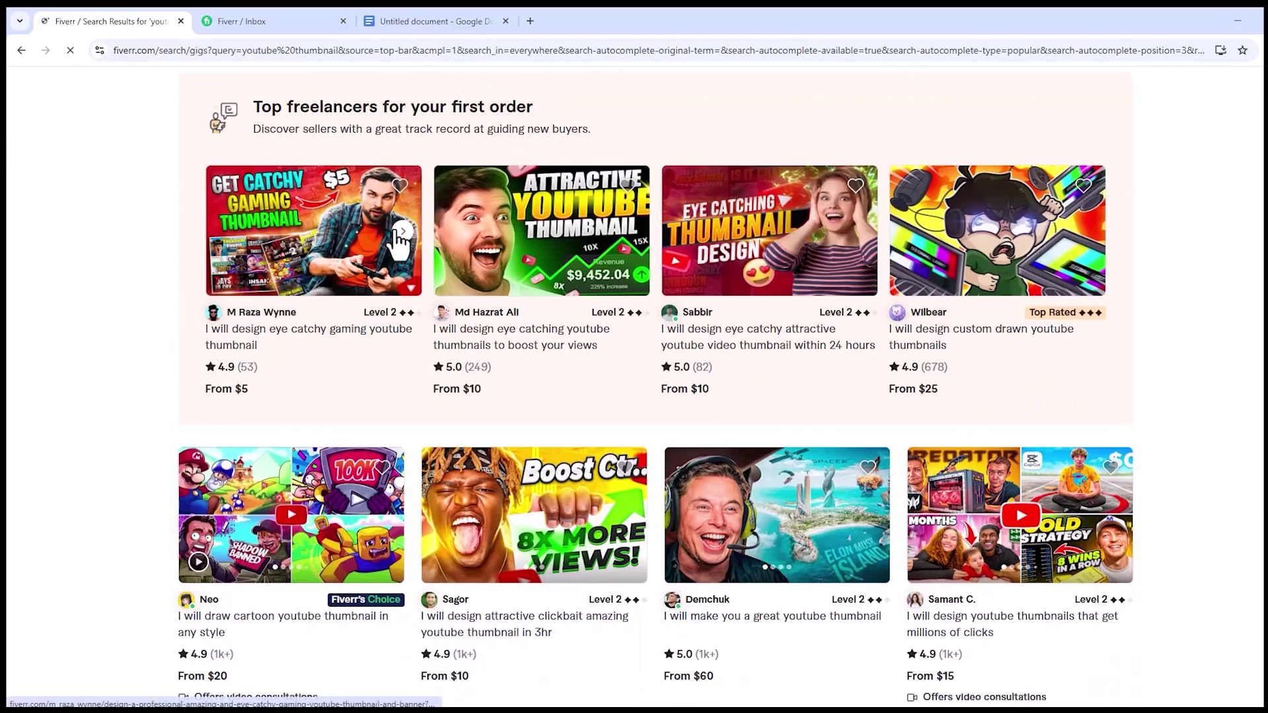
scroll(175, 306, "down", 10)
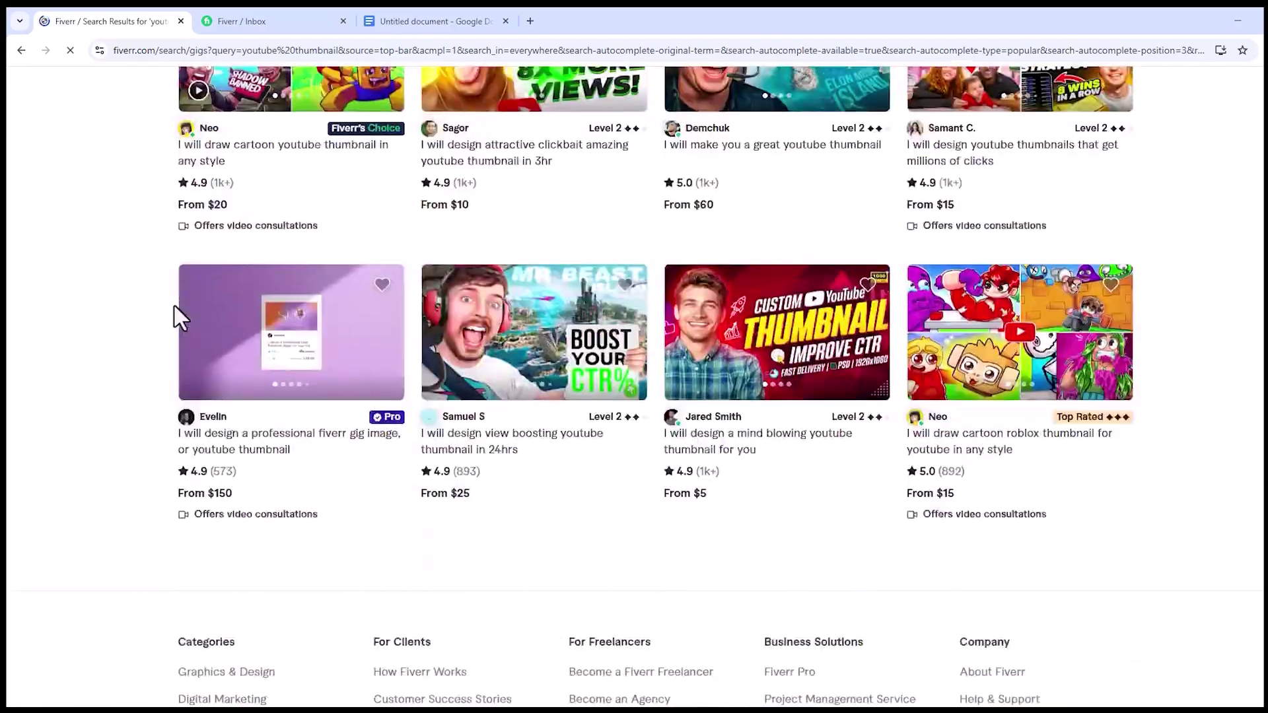
scroll(174, 307, "down", 15)
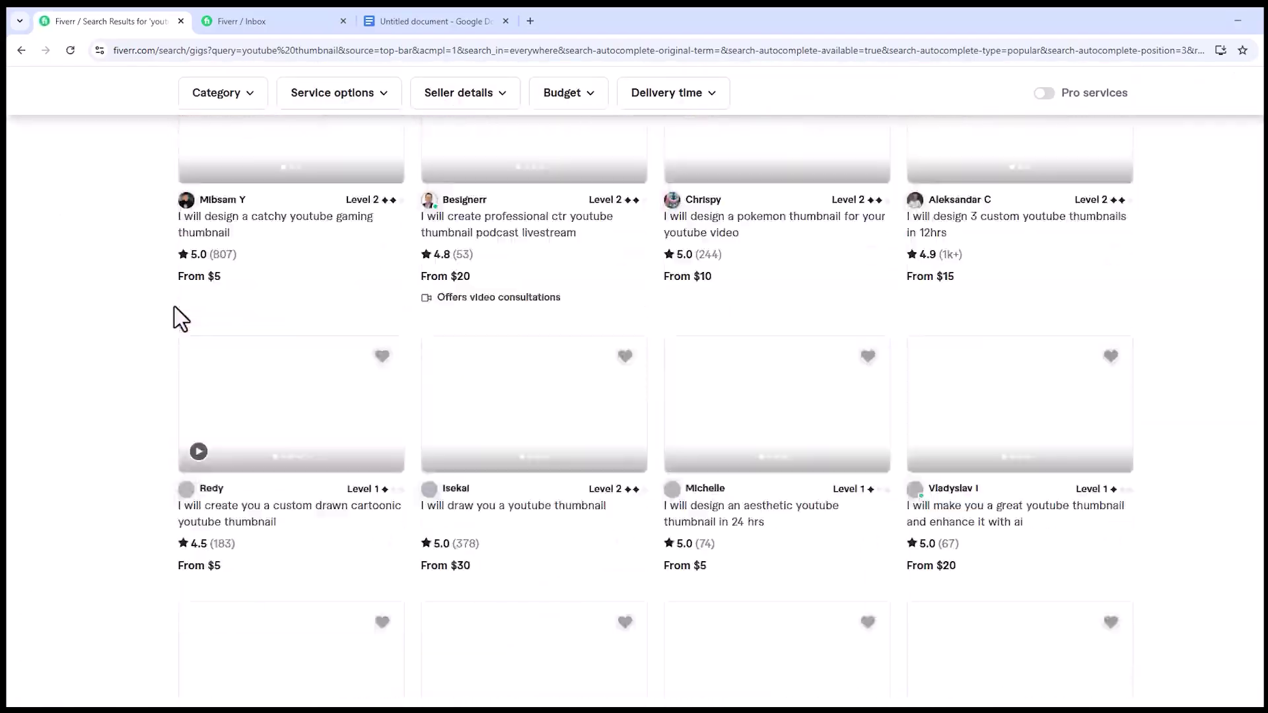
scroll(175, 312, "down", 15)
scroll(199, 364, "up", 16)
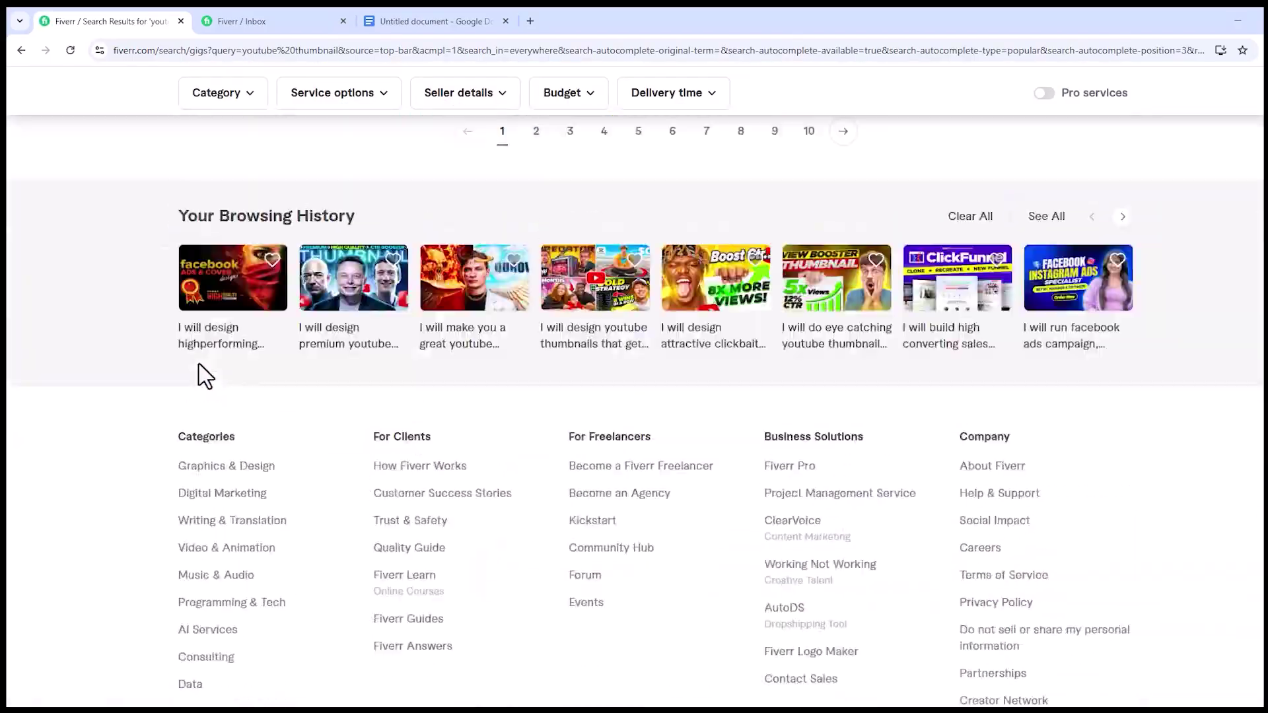
scroll(205, 370, "up", 15)
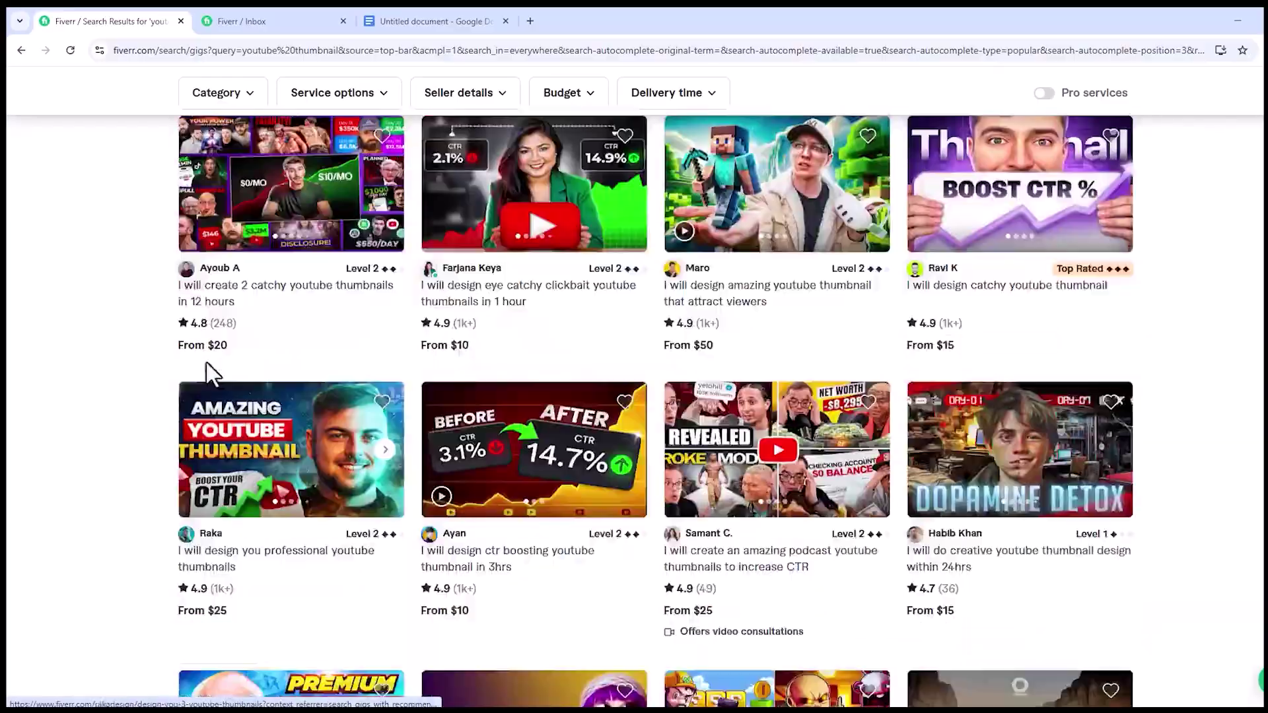
scroll(201, 357, "up", 10)
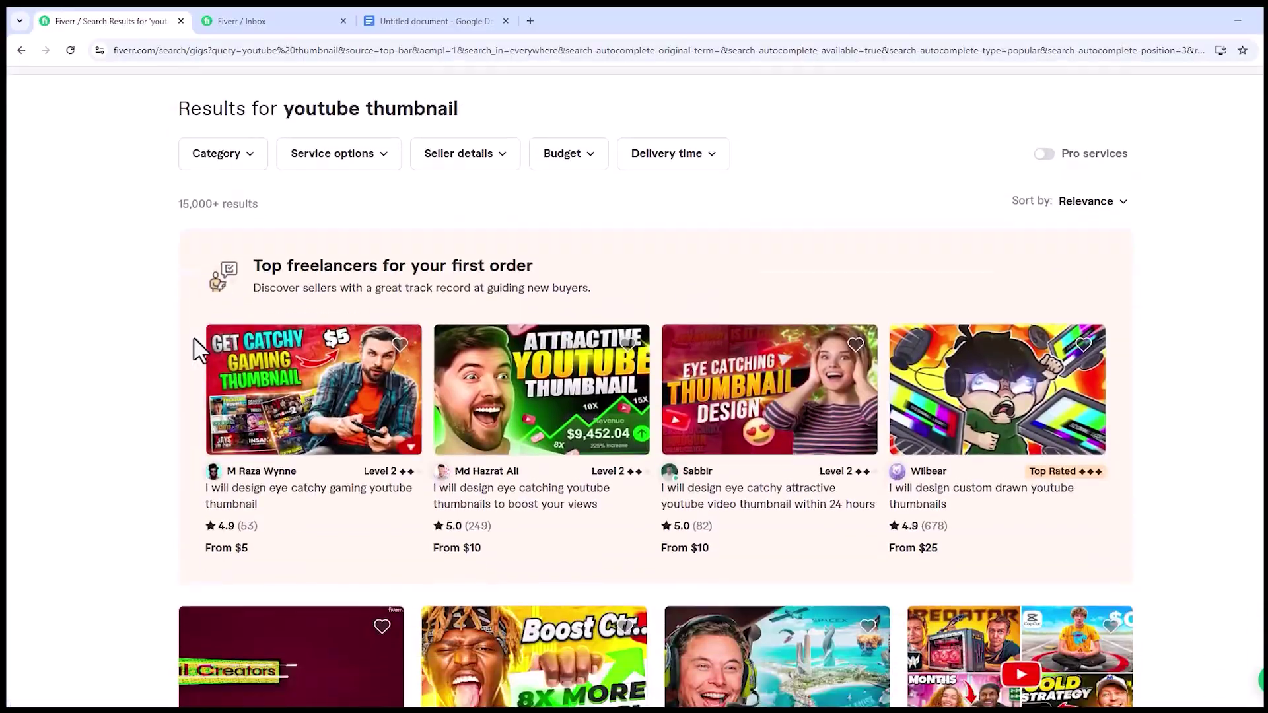
Step: Copy the gig title "I will design eye catchy gaming youtube thumbnail" from the Fiverr results and paste it under "Gig Title:" in the document
scroll(192, 343, "down", 2)
triple_click(179, 332)
key("ctrl+c")
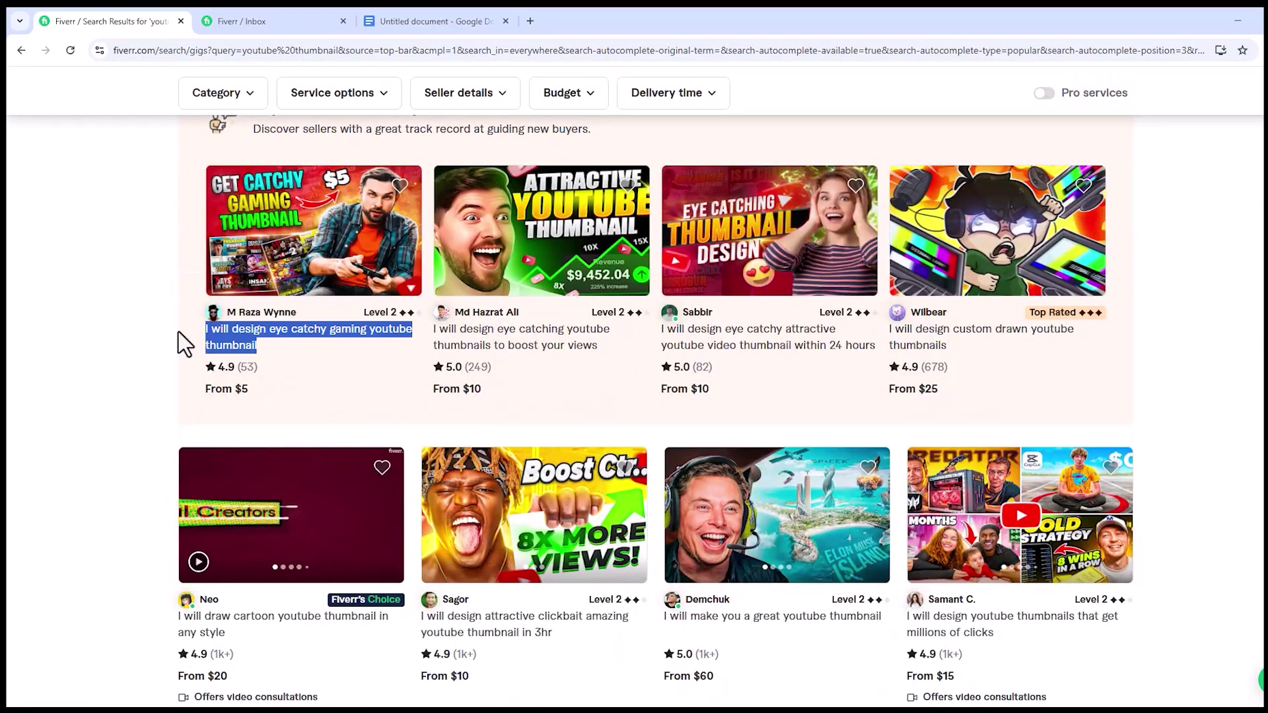
left_click(396, 21)
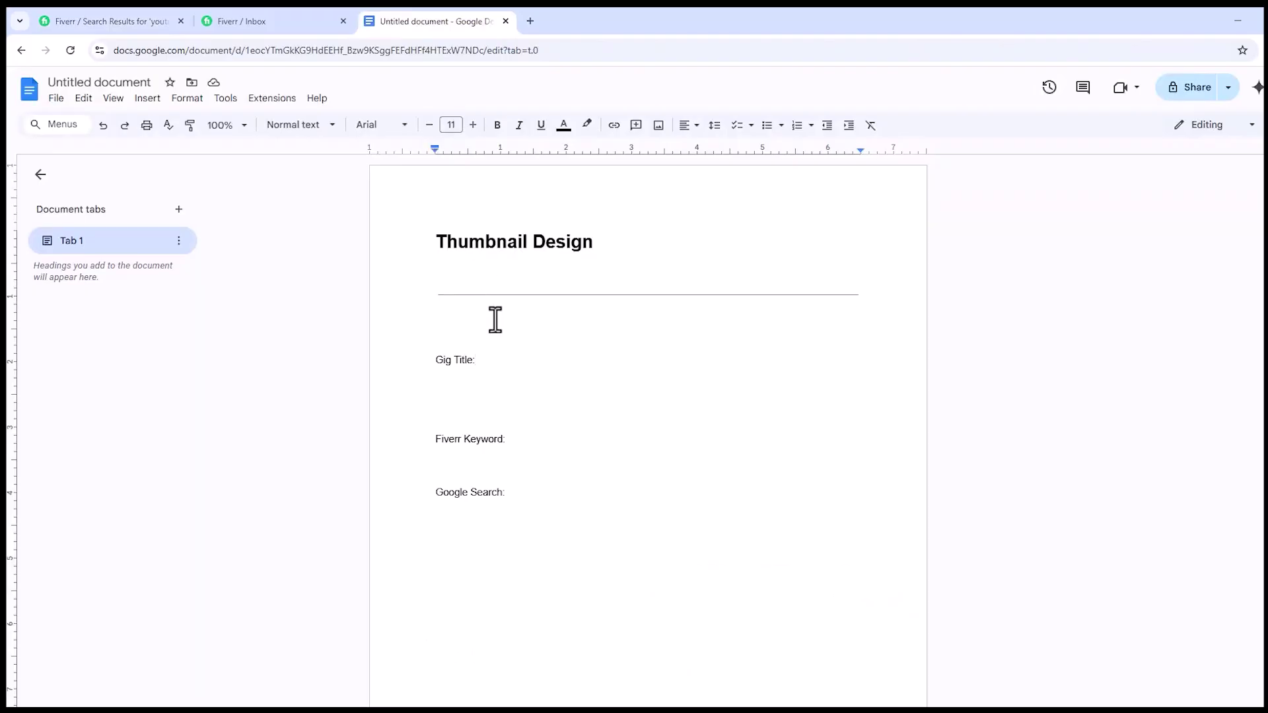
left_click(512, 364)
key("Return")
key("ctrl+v")
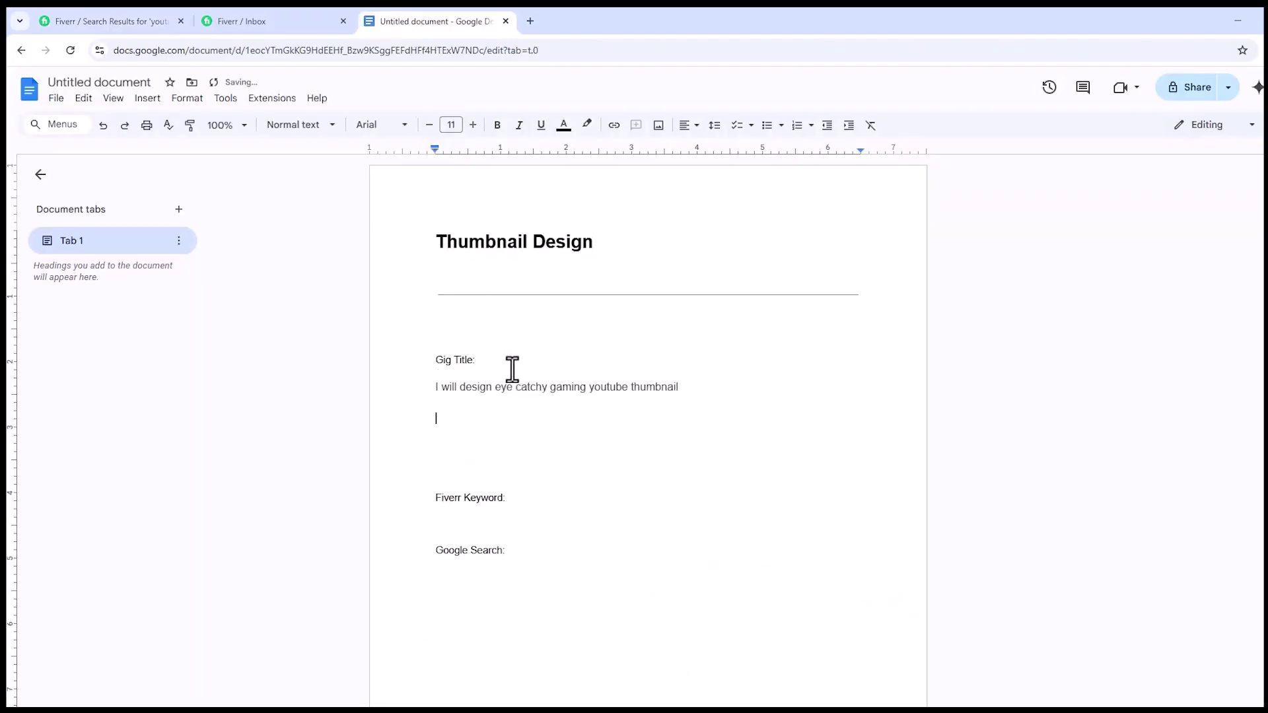
Step: Remove the blank lines directly after the pasted gig title and end the title with a comma
key("BackSpace")
key("BackSpace")
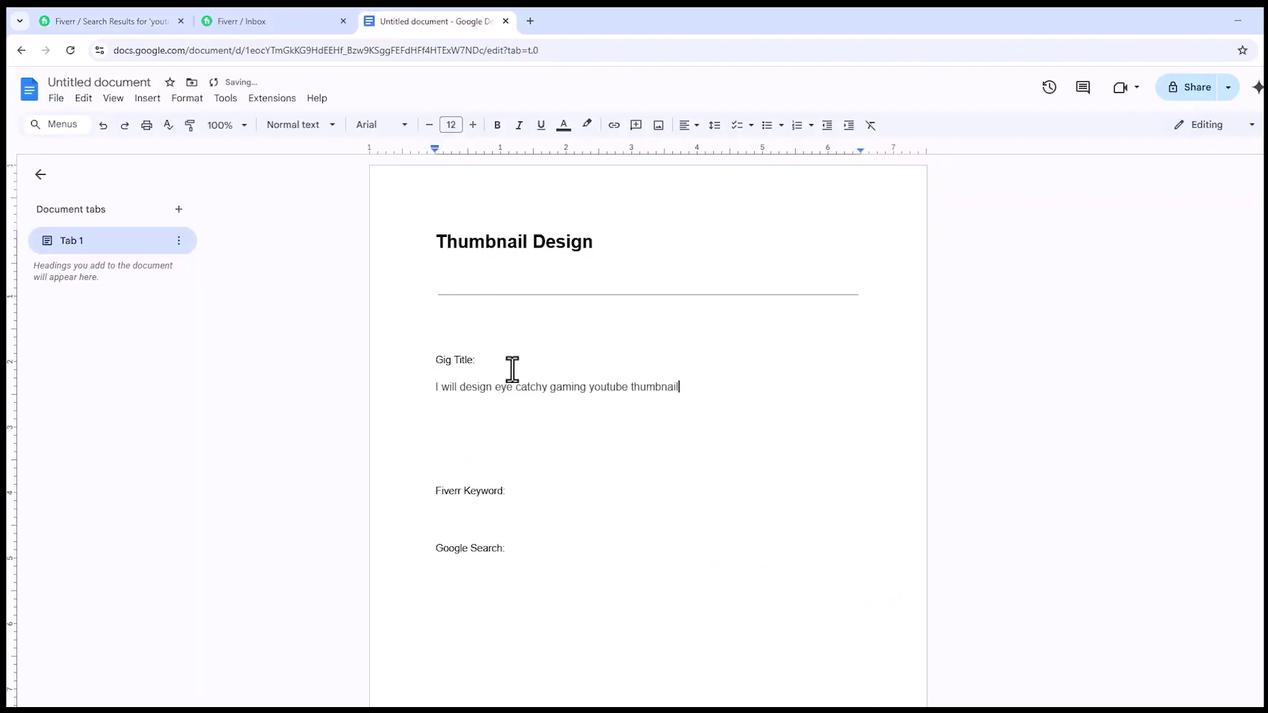
type(",")
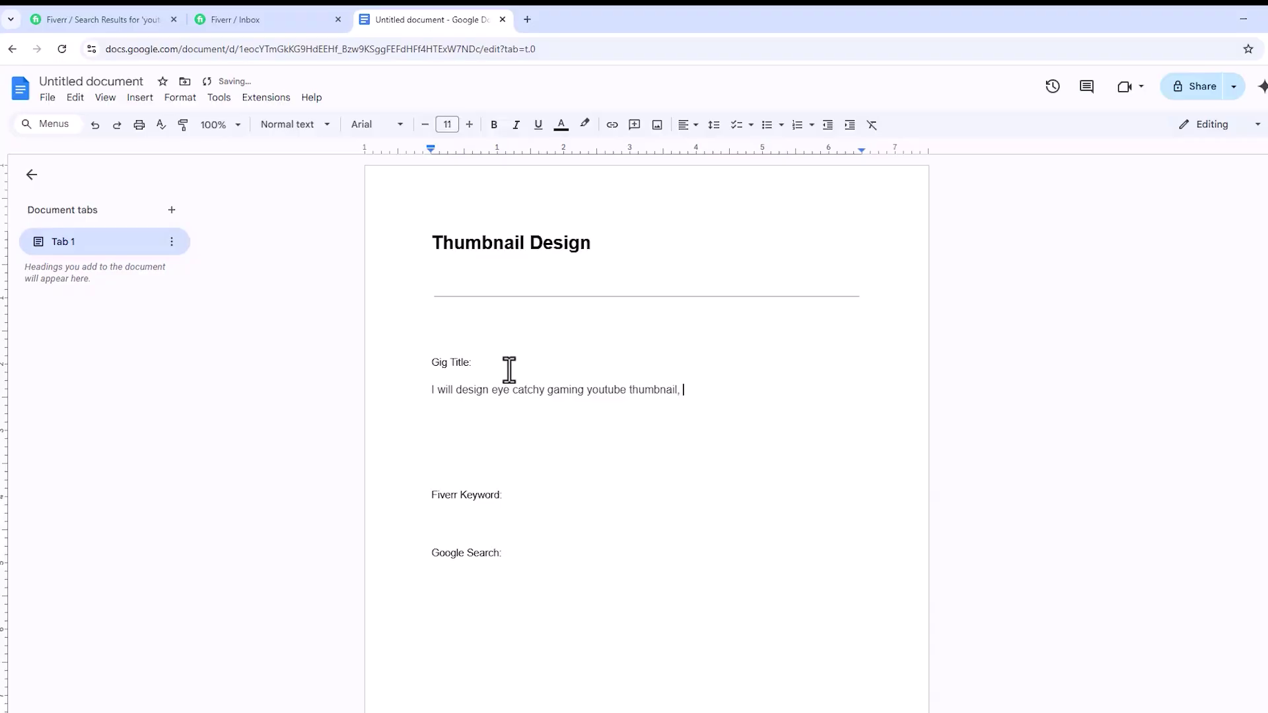
Step: Copy the gig title "I will design eye catching youtube thumbnails to boost your views" from Fiverr and append it to the document's title list with a comma
left_click(169, 15)
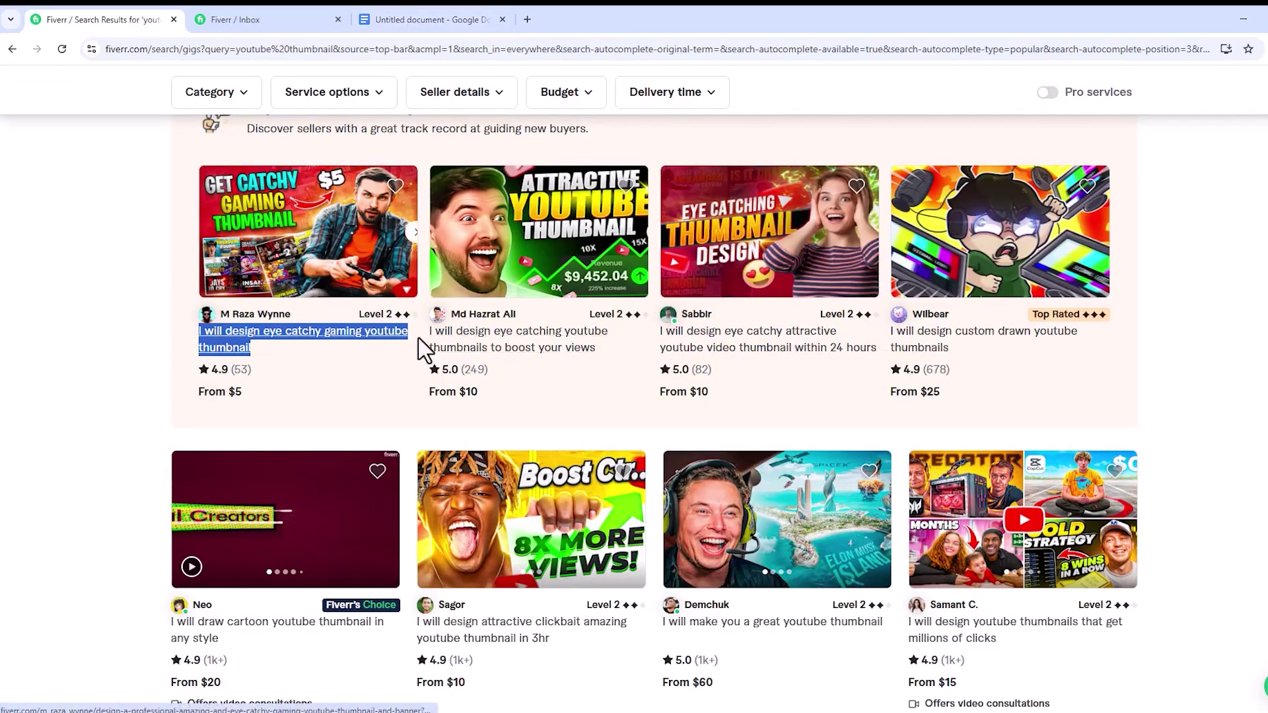
triple_click(425, 340)
triple_click(430, 342)
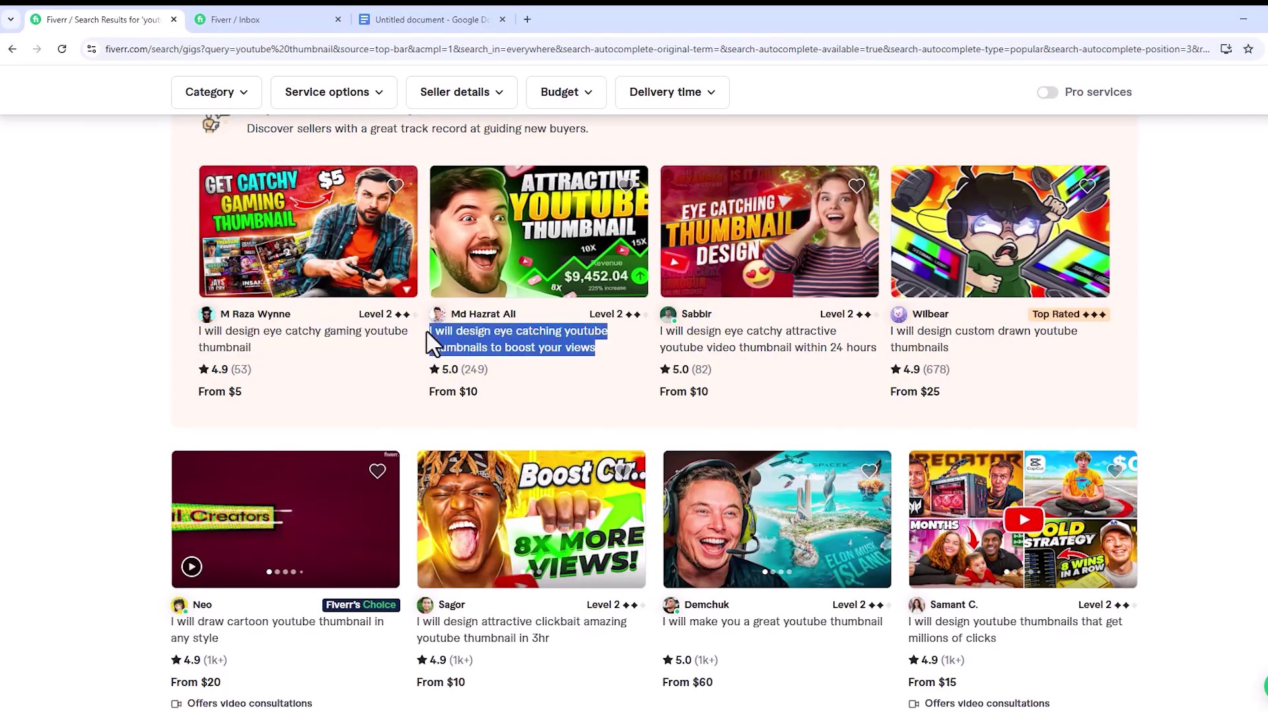
key("ctrl+c")
left_click(410, 19)
key("ctrl+v")
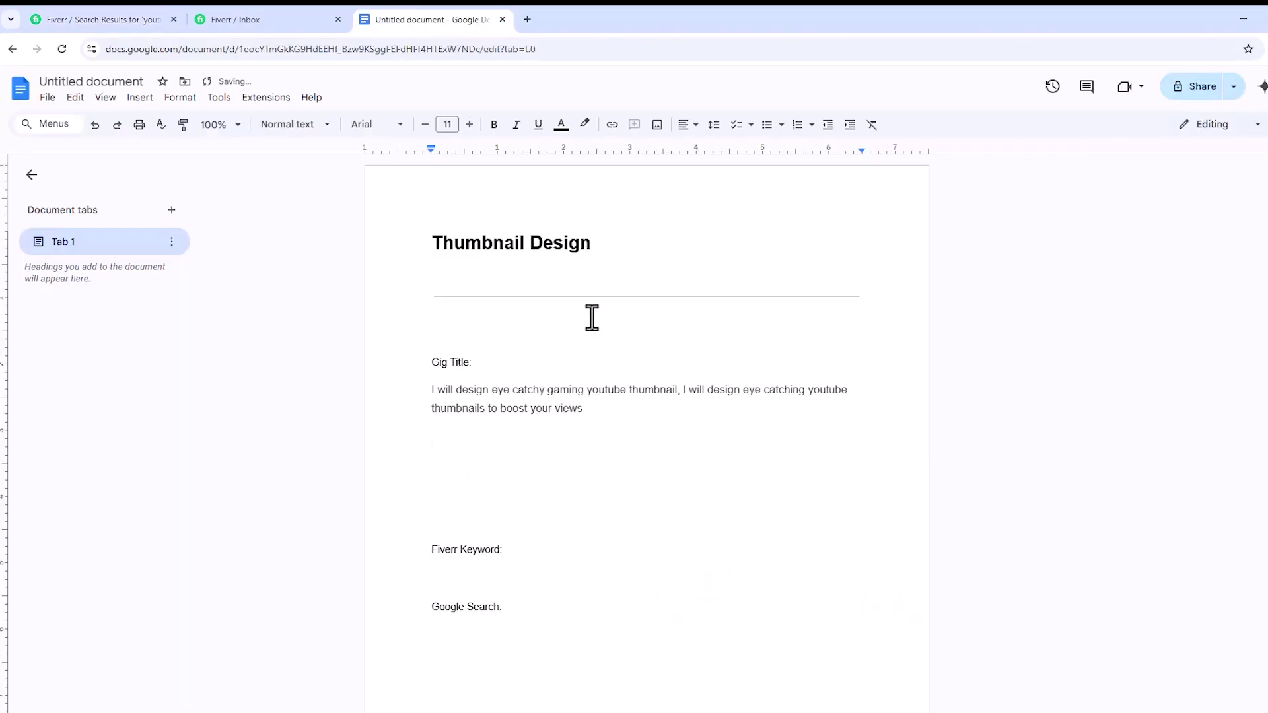
key("BackSpace")
key("BackSpace")
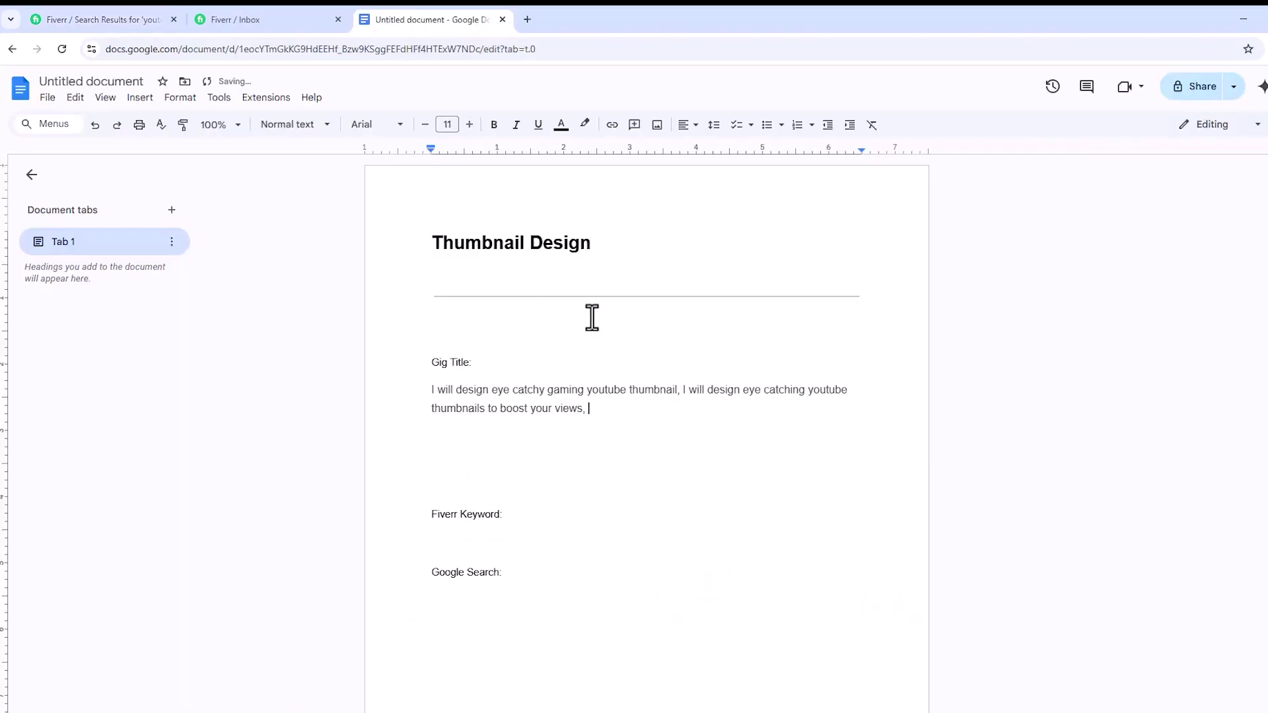
Step: Copy the gig title "I will design eye catchy attractive youtube video thumbnail within 24 hours" from Fiverr for the document's title list
left_click(149, 18)
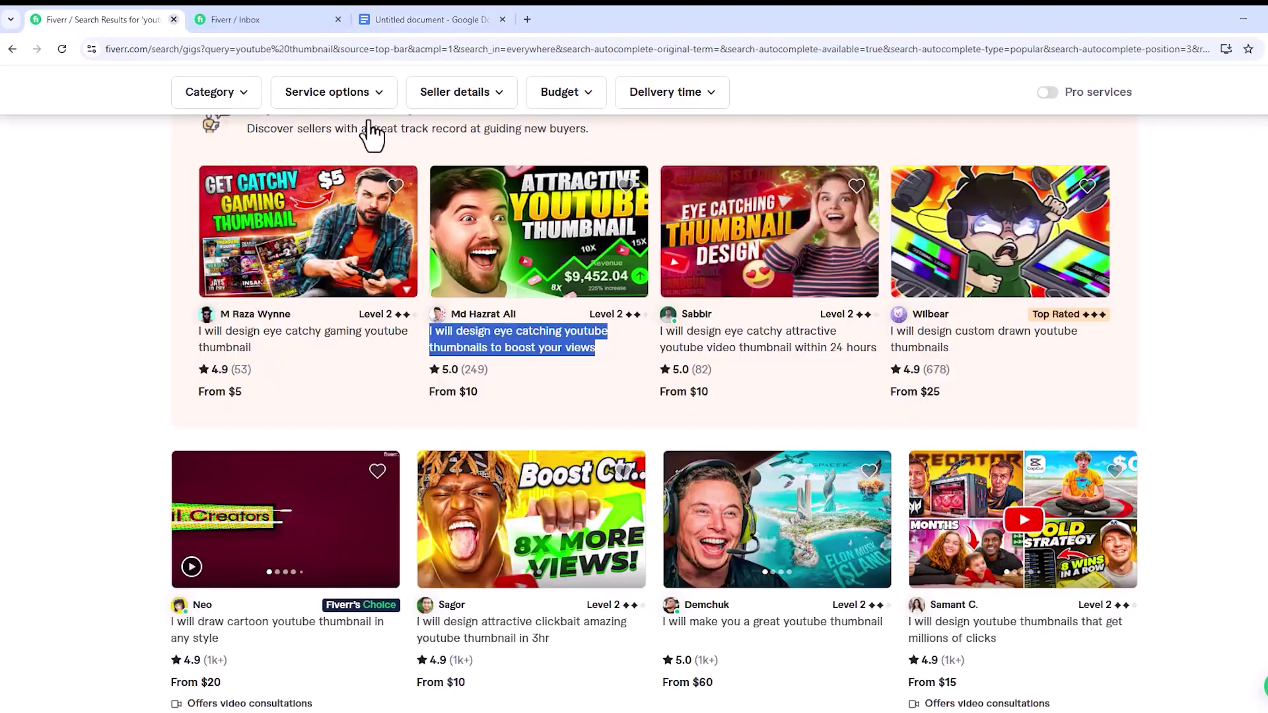
triple_click(660, 340)
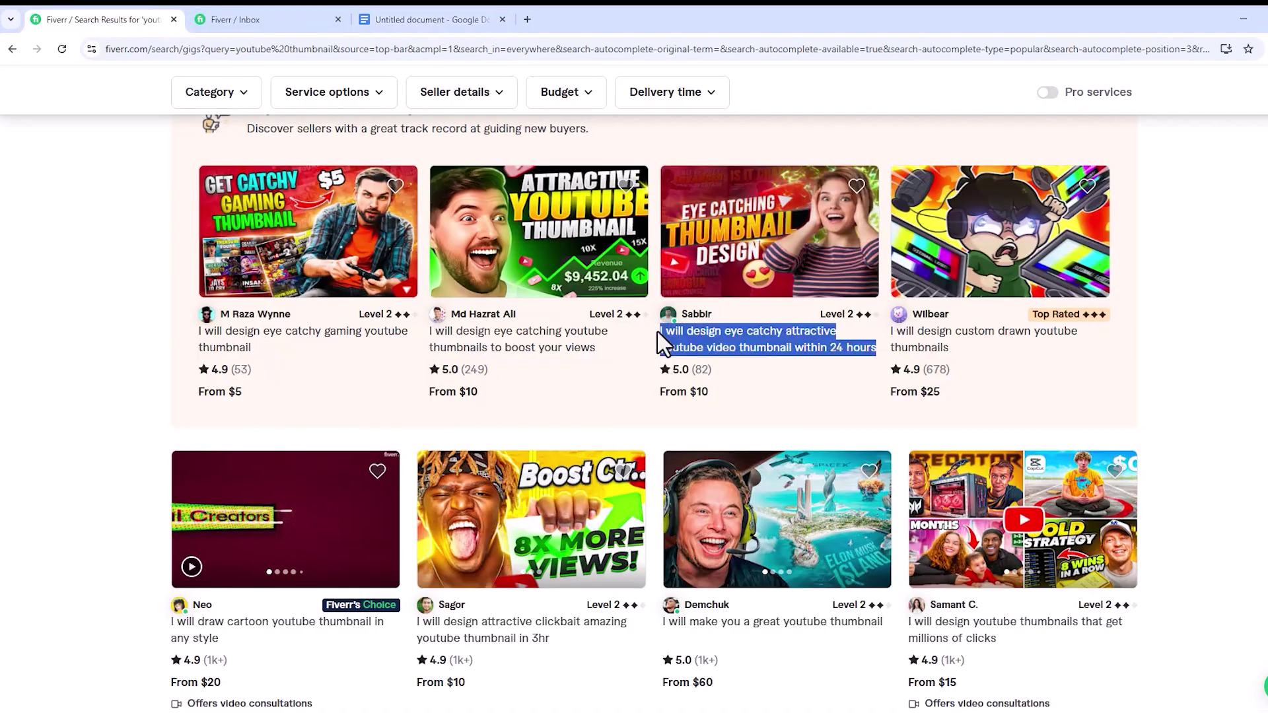
left_click(489, 19)
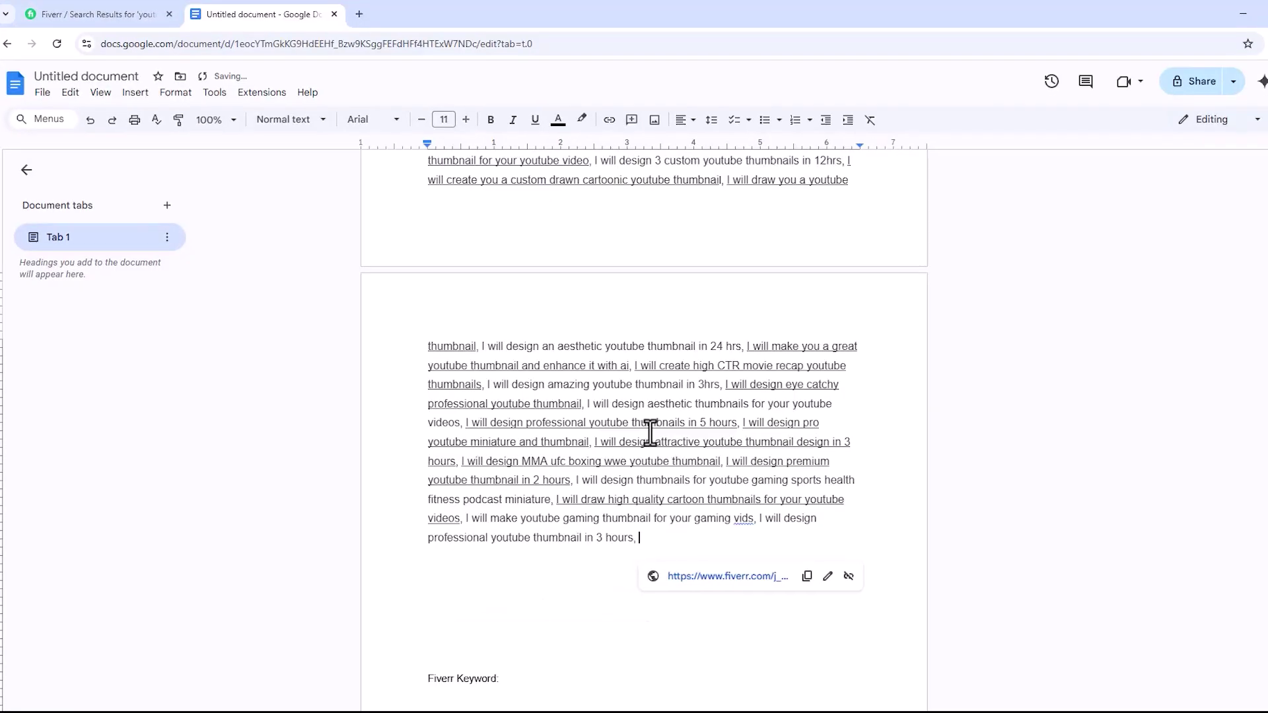
Step: Append the Fiverr gig title "I will draw cool cartoon thumbnails for your youtube gaming channel" to the document's title list, followed by a comma
left_click(128, 10)
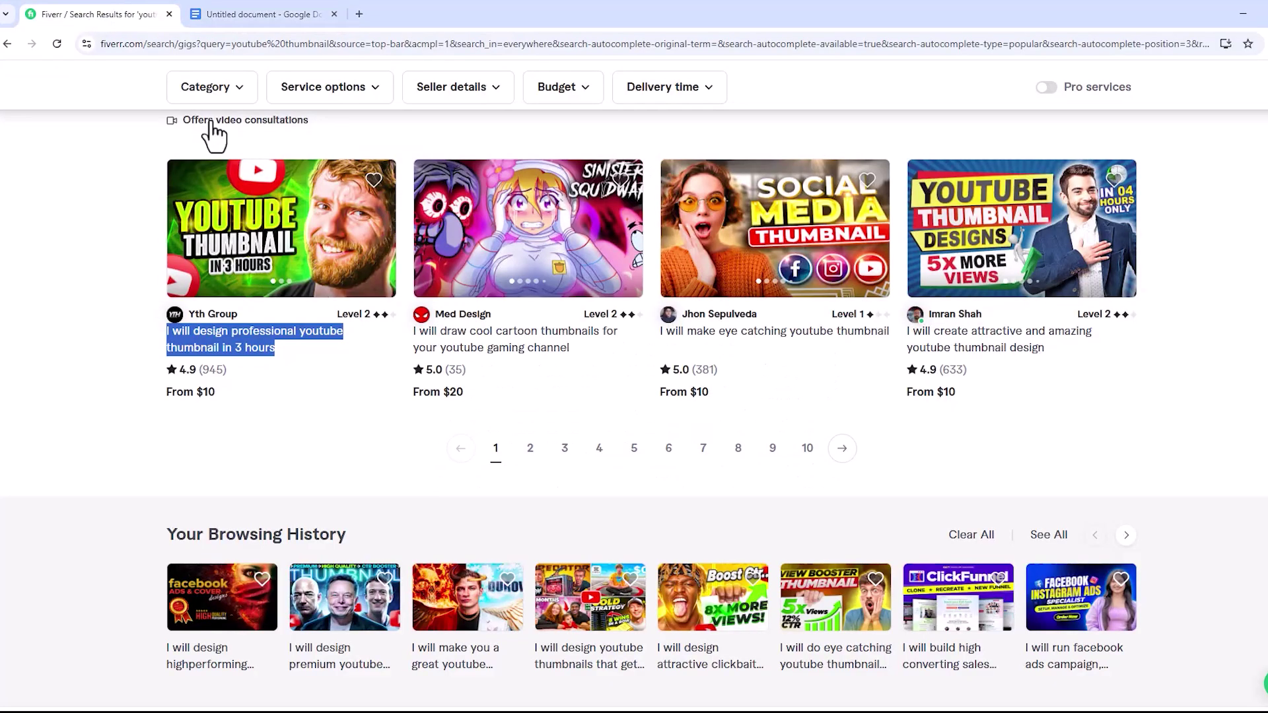
left_click(412, 343)
triple_click(413, 344)
key("ctrl+c")
left_click(278, 13)
key("ctrl+v")
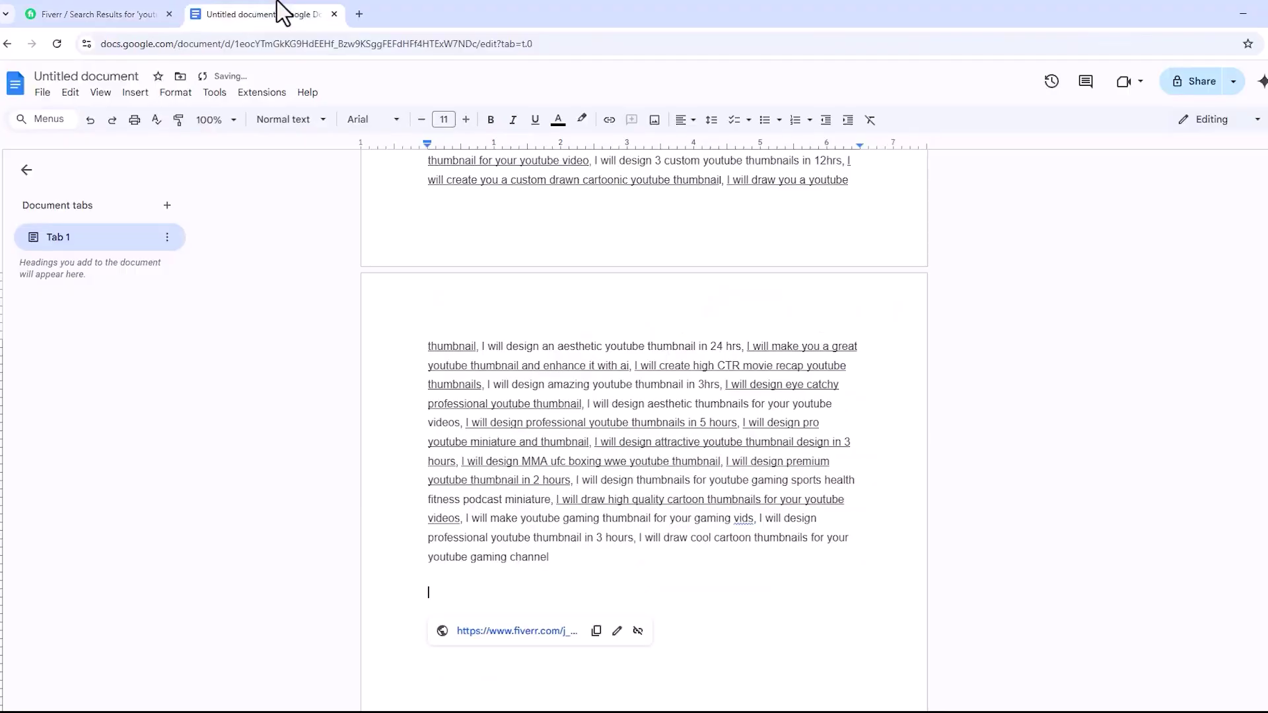
key("BackSpace")
type(",")
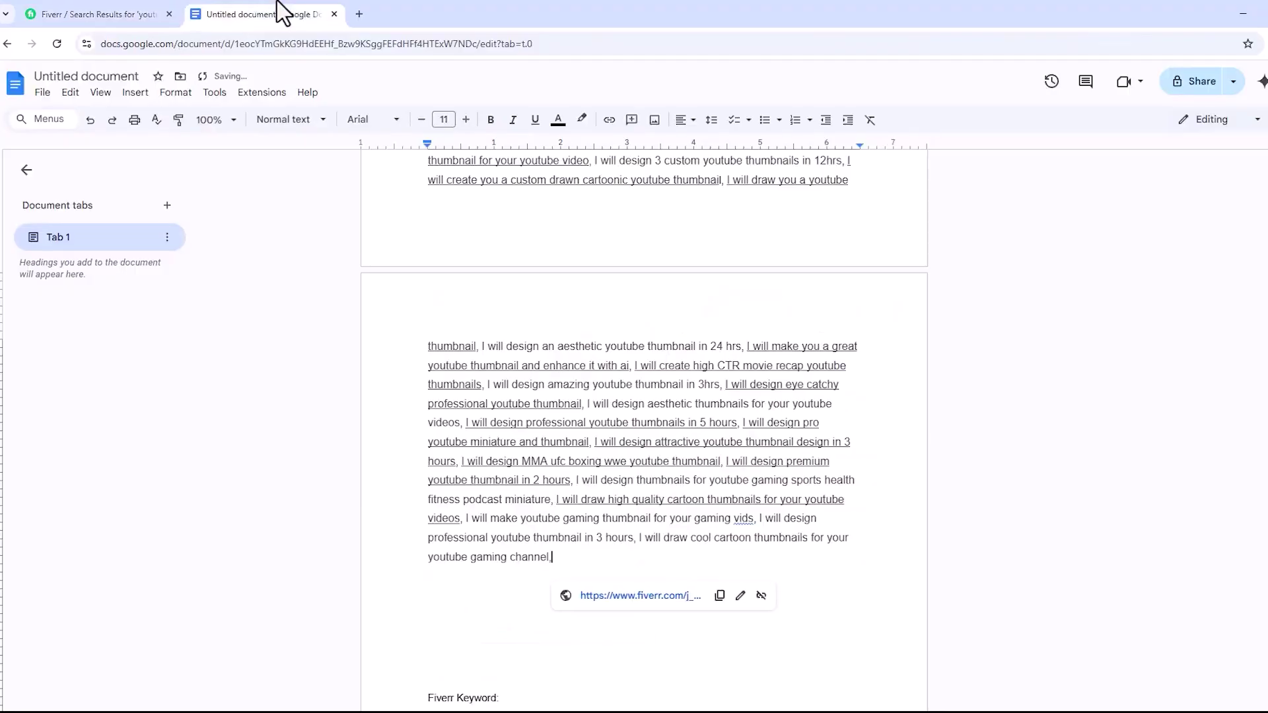
Step: Copy the gig title "I will make eye catching youtube thumbnail" from Fiverr and append it to the document's title list without a trailing blank line
left_click(73, 14)
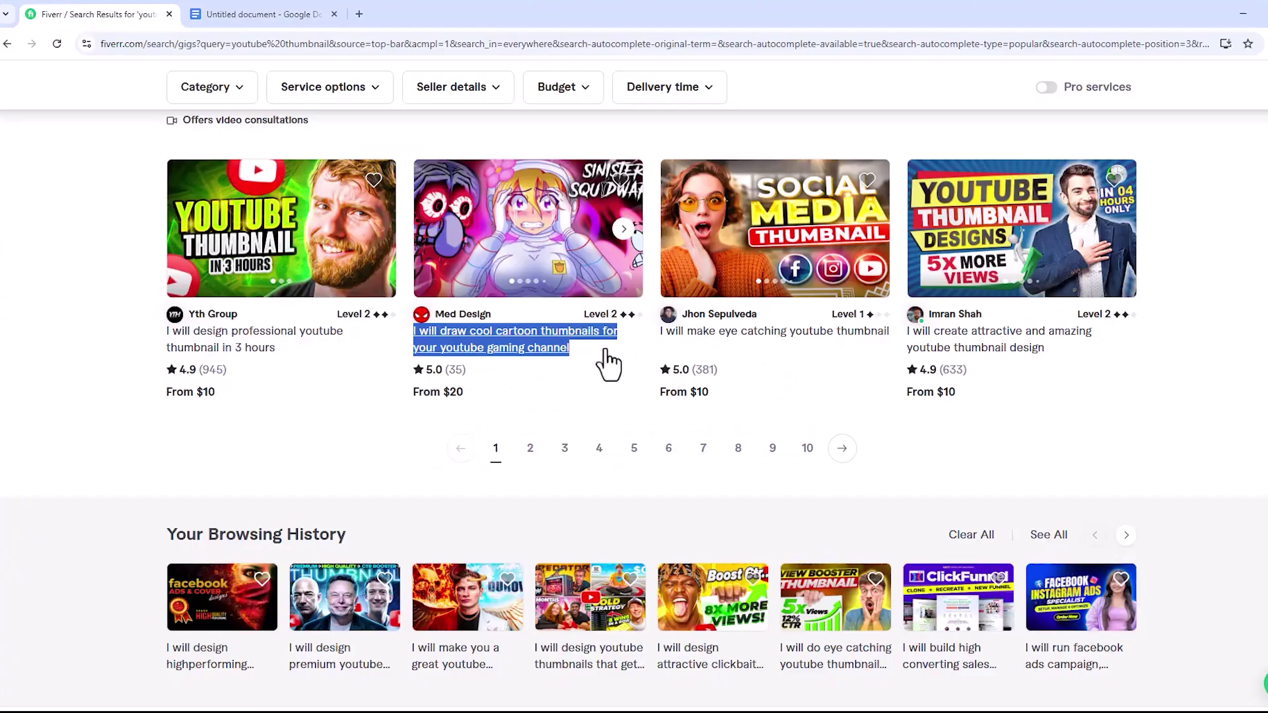
left_click_drag(661, 332, 889, 341)
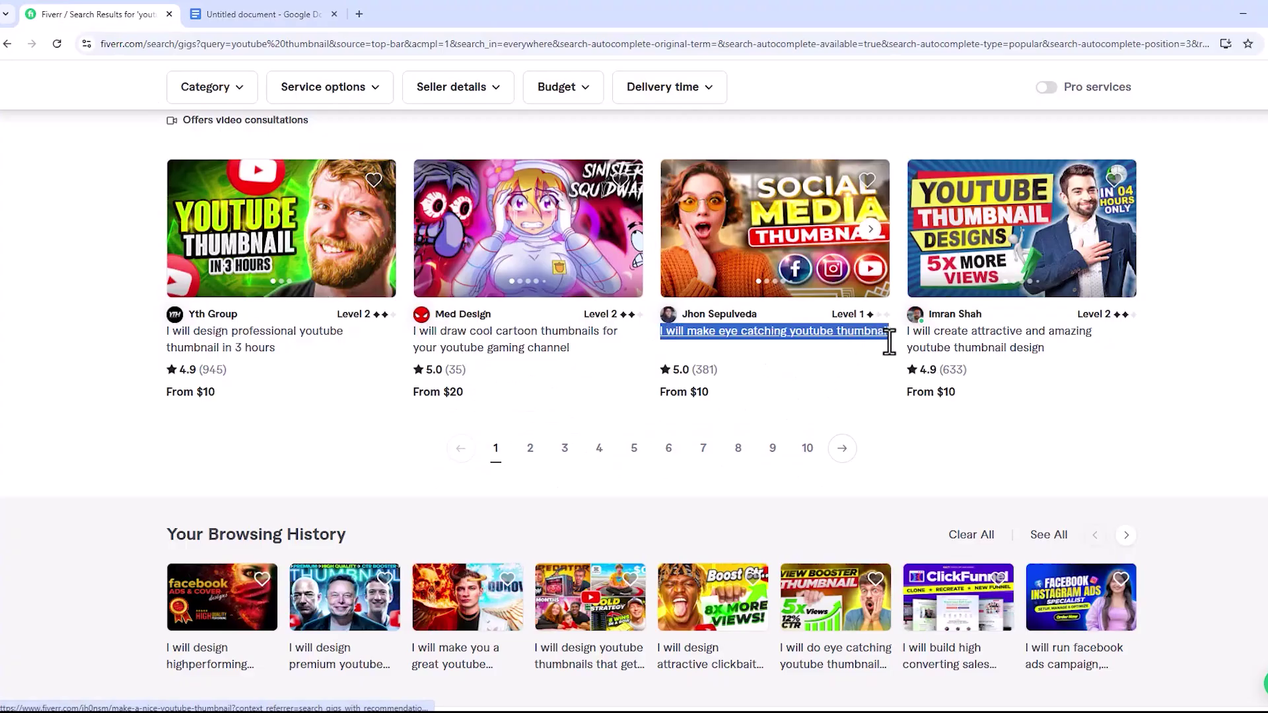
key("ctrl+c")
left_click(306, 13)
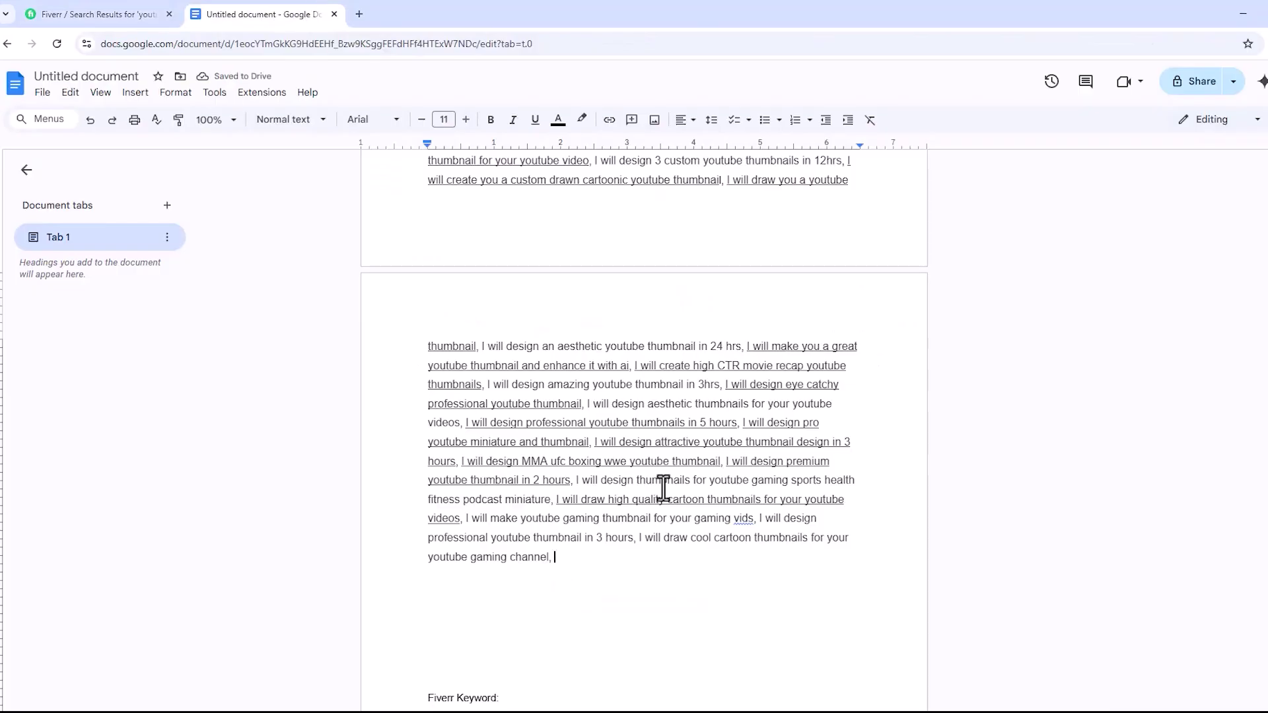
key("ctrl+v")
key("BackSpace")
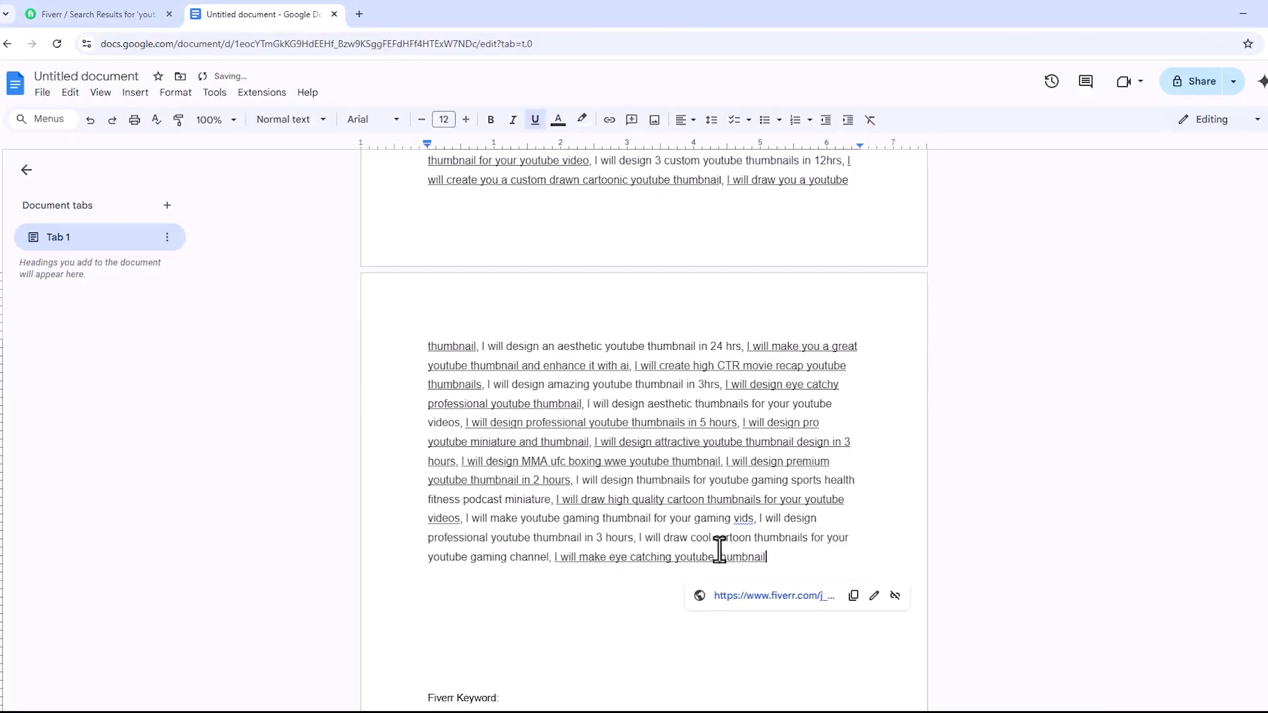
Step: Add a comma and append the Fiverr gig title "I will create attractive and amazing youtube thumbnail design" to the document's title list
left_click(148, 13)
left_click_drag(907, 331, 1081, 356)
key("ctrl+c")
left_click(251, 14)
type(",")
key("ctrl+v")
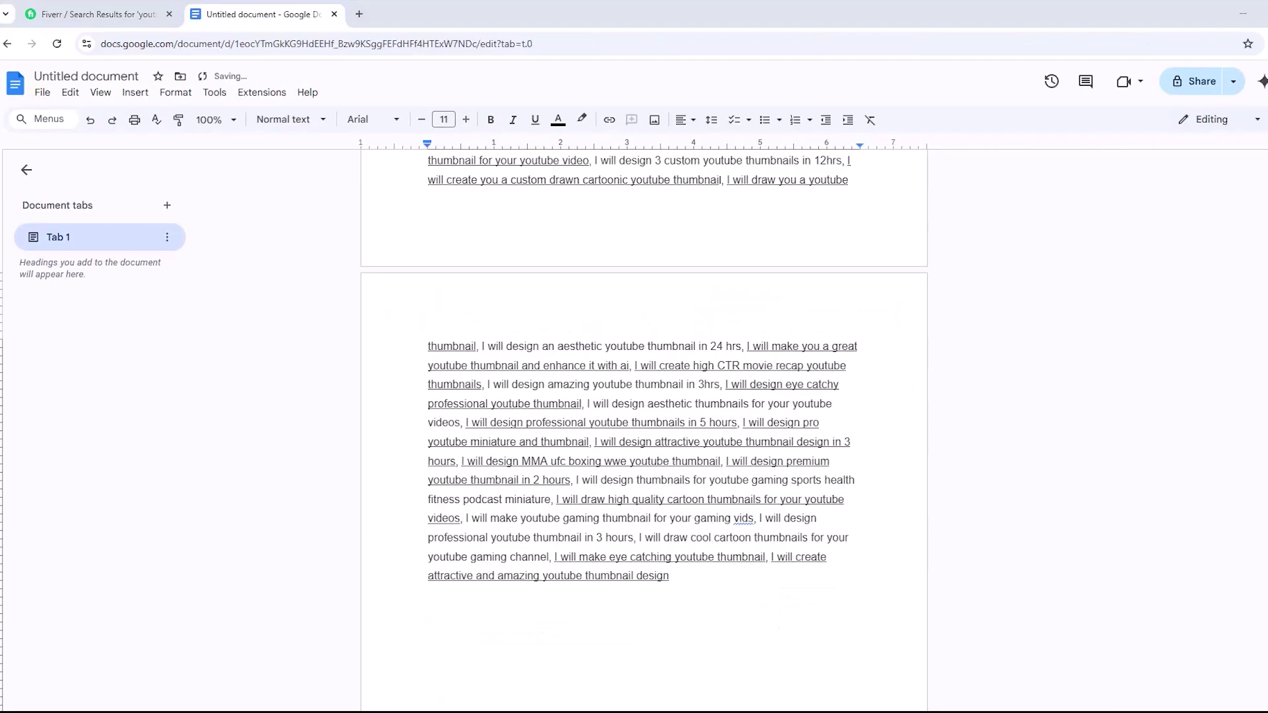
Step: Review the whole list of collected gig titles in the document, down to the "Fiverr Keyword:" and "Google Search:" headings
scroll(679, 544, "up", 10)
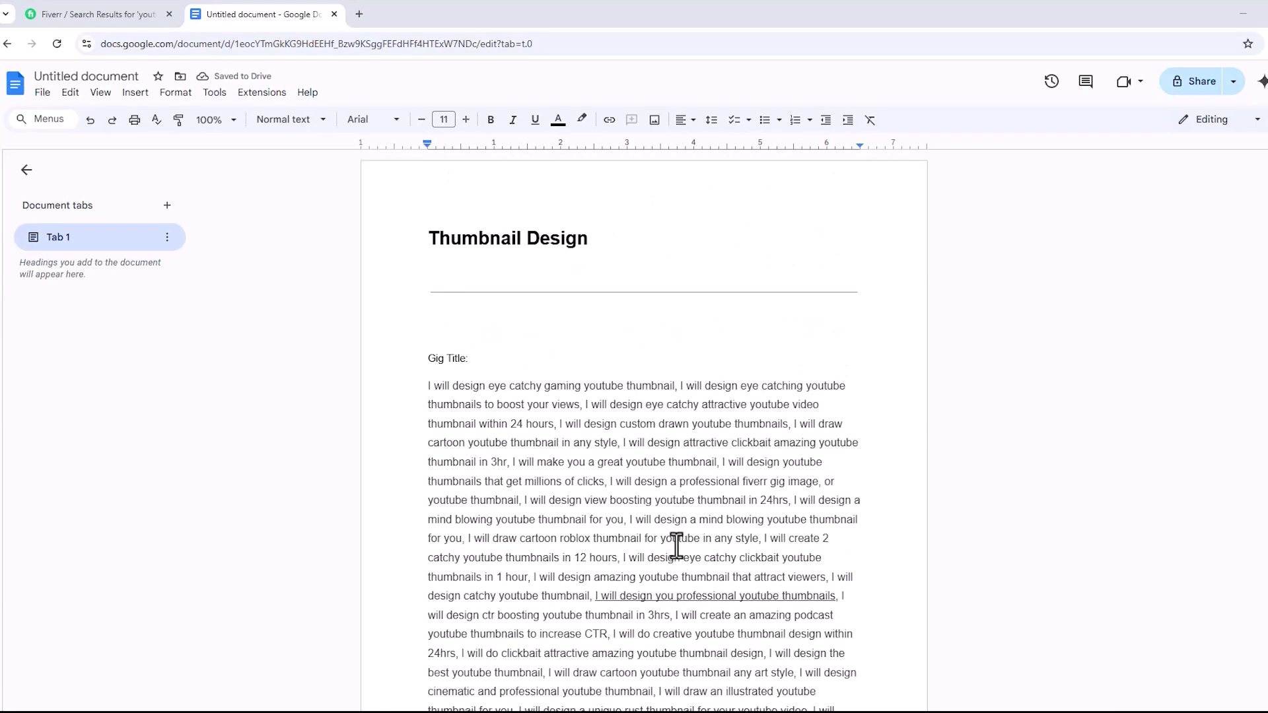
scroll(676, 545, "down", 5)
scroll(676, 548, "up", 3)
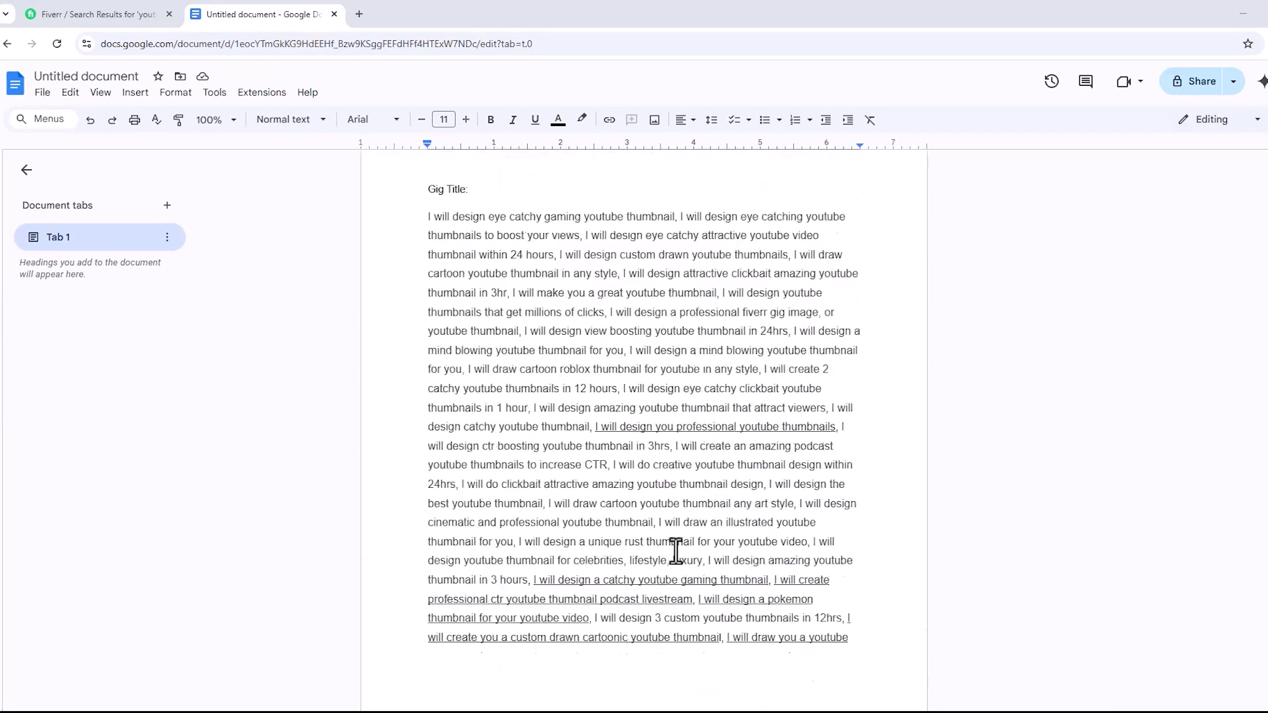
scroll(676, 551, "down", 3)
scroll(676, 551, "up", 4)
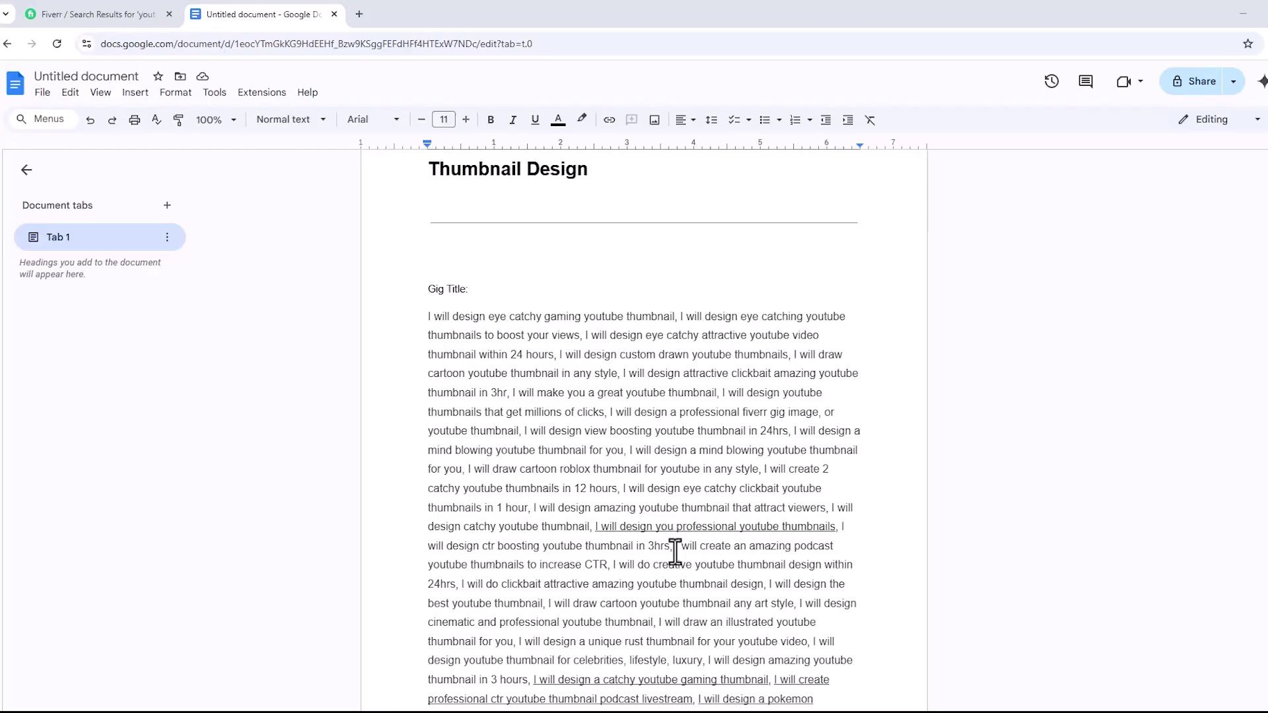
scroll(675, 552, "down", 5)
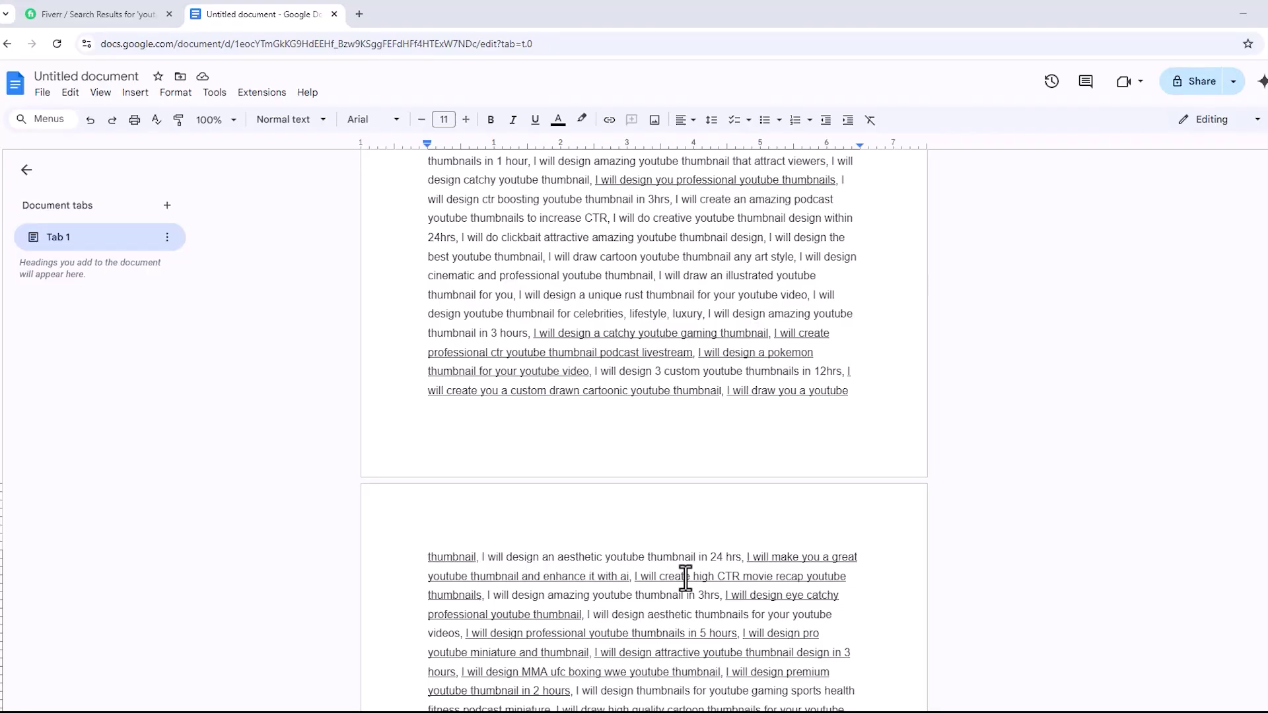
scroll(640, 605, "down", 5)
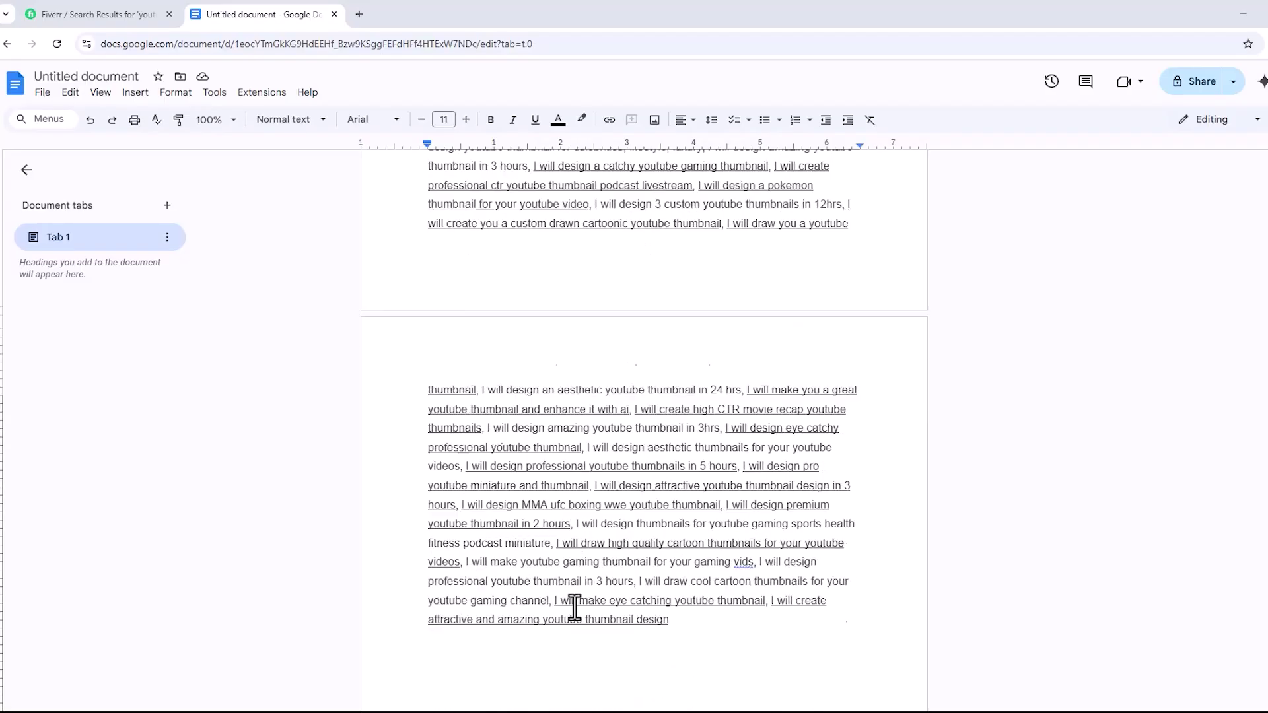
scroll(515, 492, "down", 4)
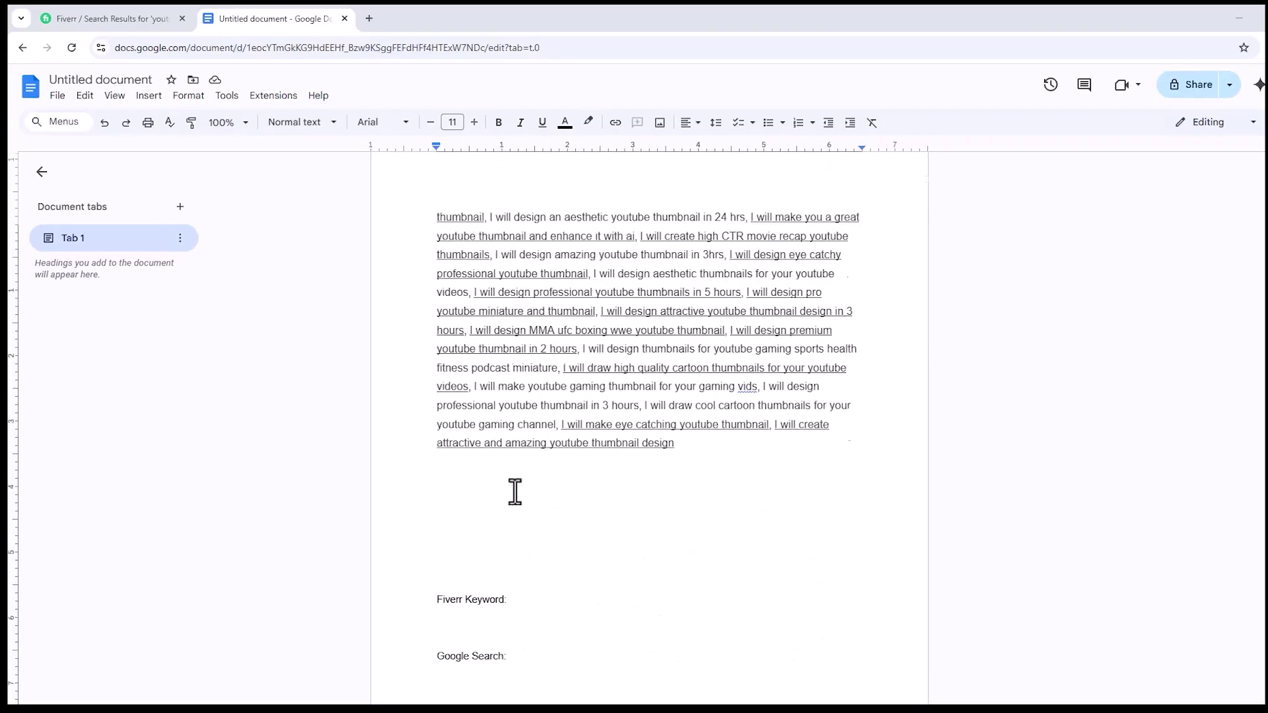
scroll(528, 502, "up", 12)
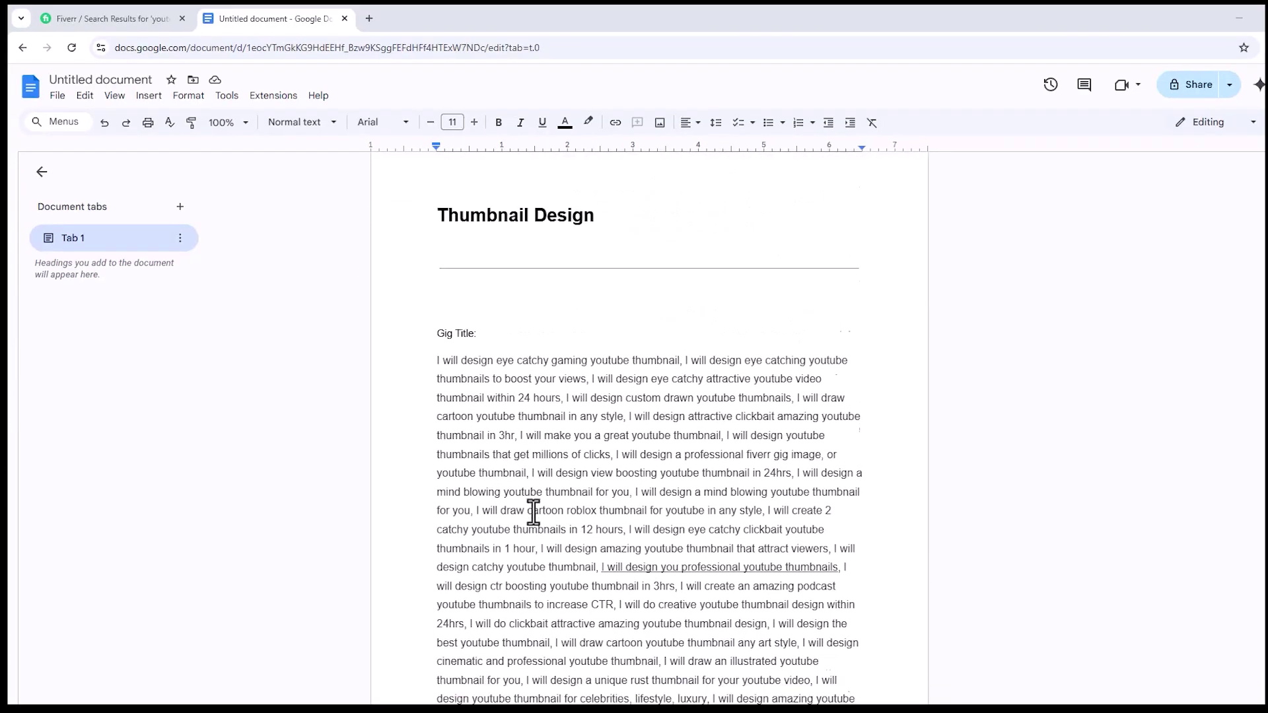
scroll(532, 513, "down", 15)
left_click(457, 409)
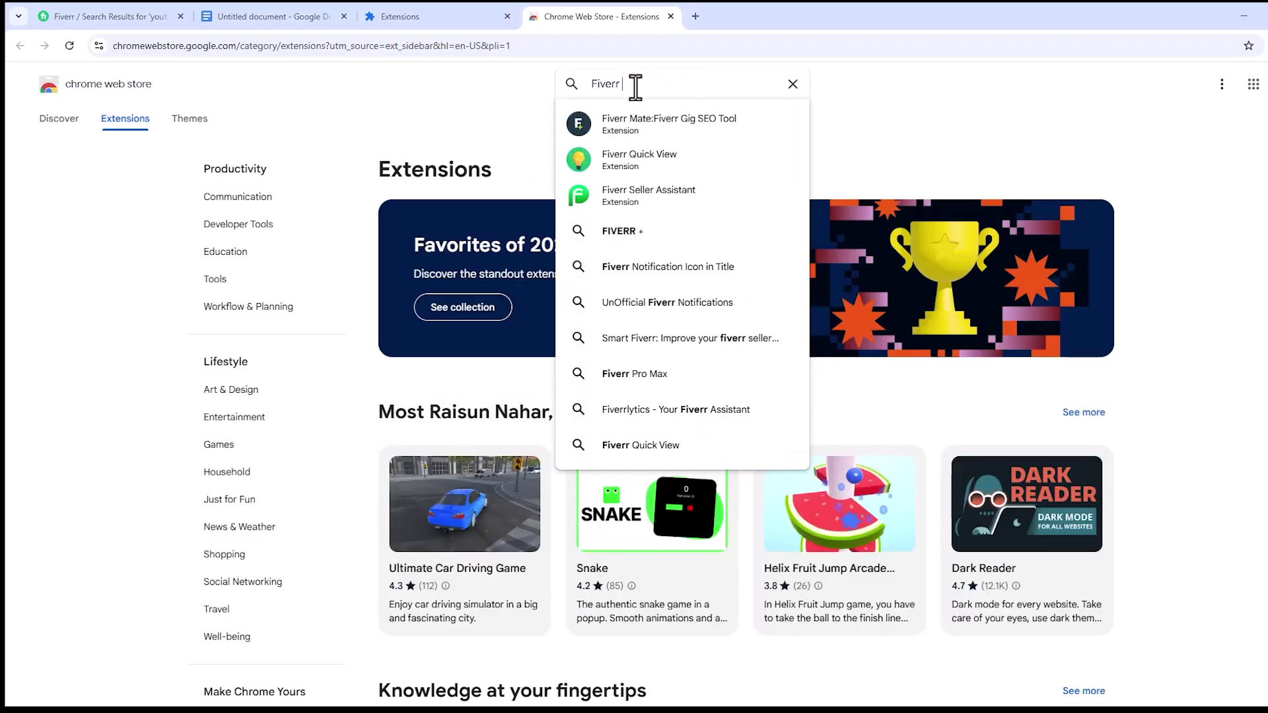
Step: Open the Fiverr Quick View extension in the Chrome Web Store and install it in the browser
left_click(664, 171)
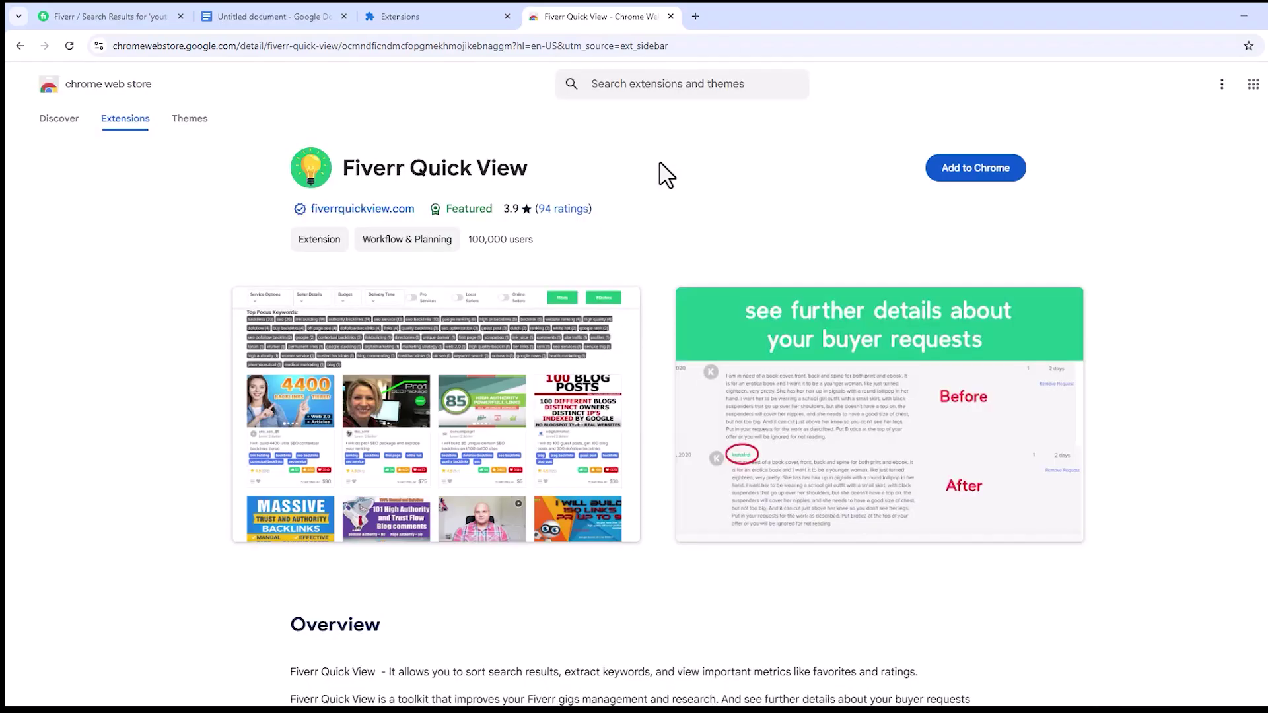
left_click(963, 173)
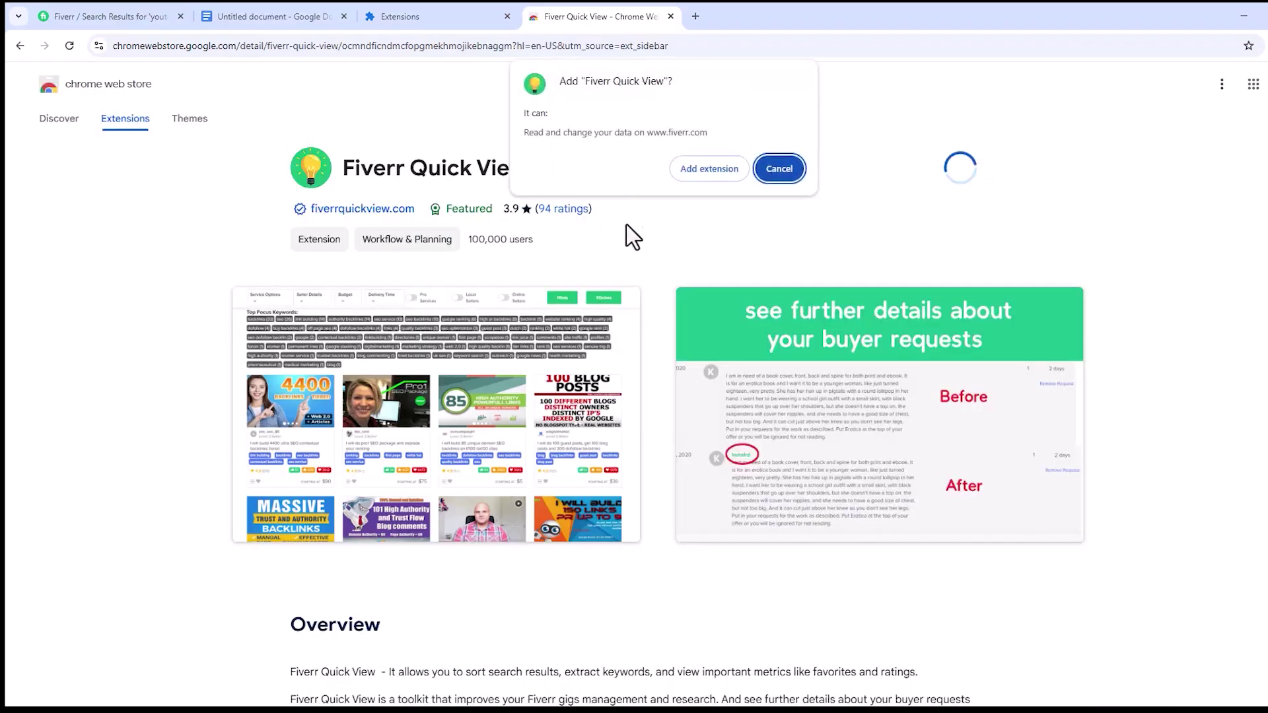
left_click(712, 169)
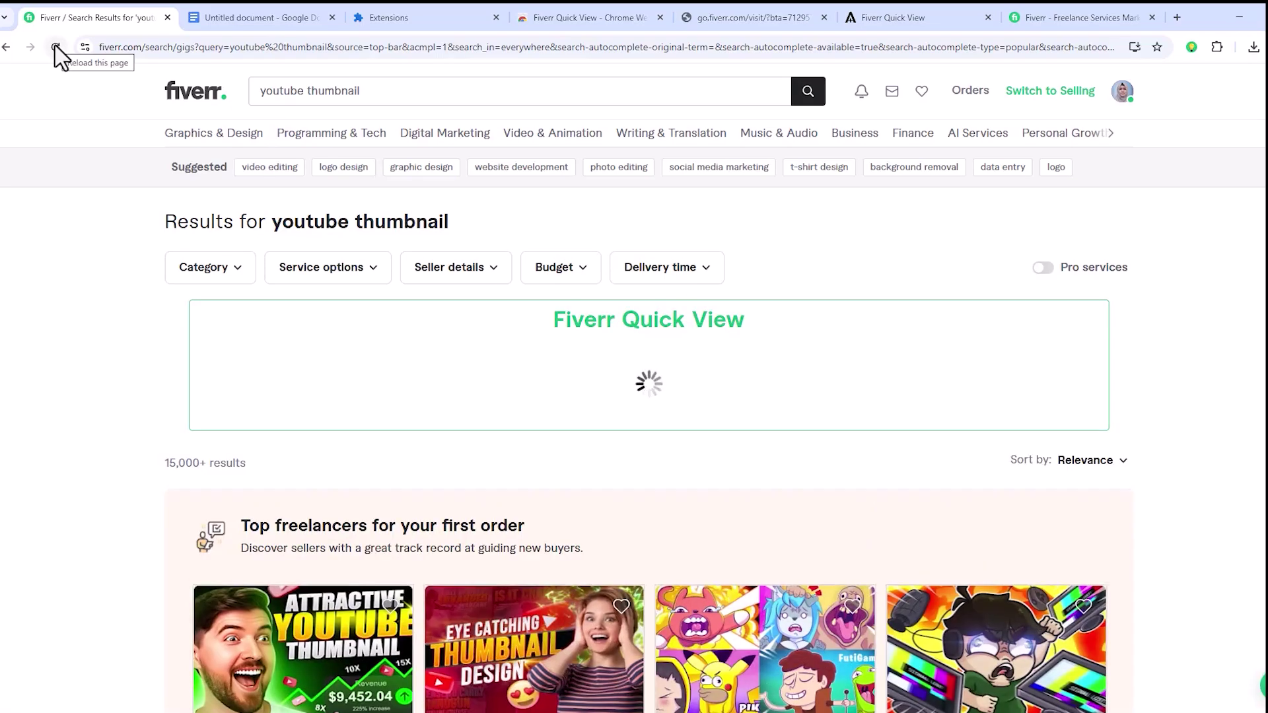
Step: Examine the keyword tags that Fiverr Quick View shows under the gigs in the "youtube thumbnail" search results
scroll(2, 272, "down", 2)
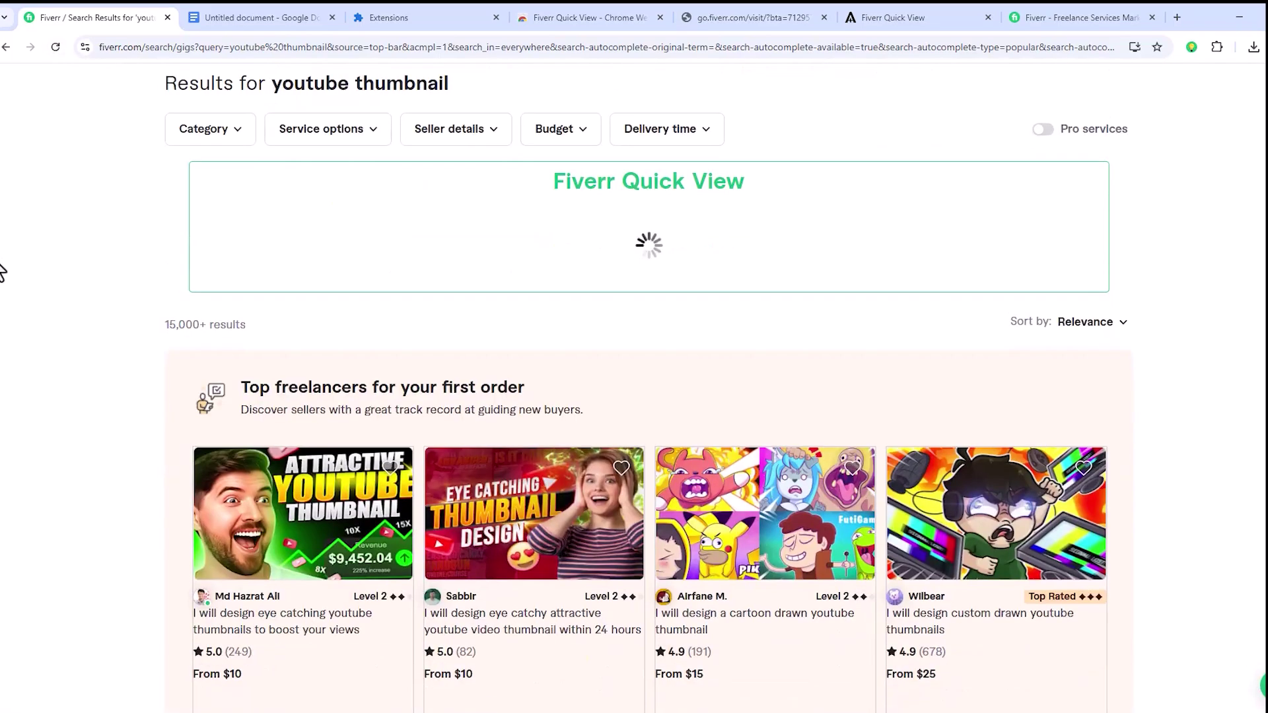
scroll(2, 270, "down", 3)
scroll(2, 271, "down", 1)
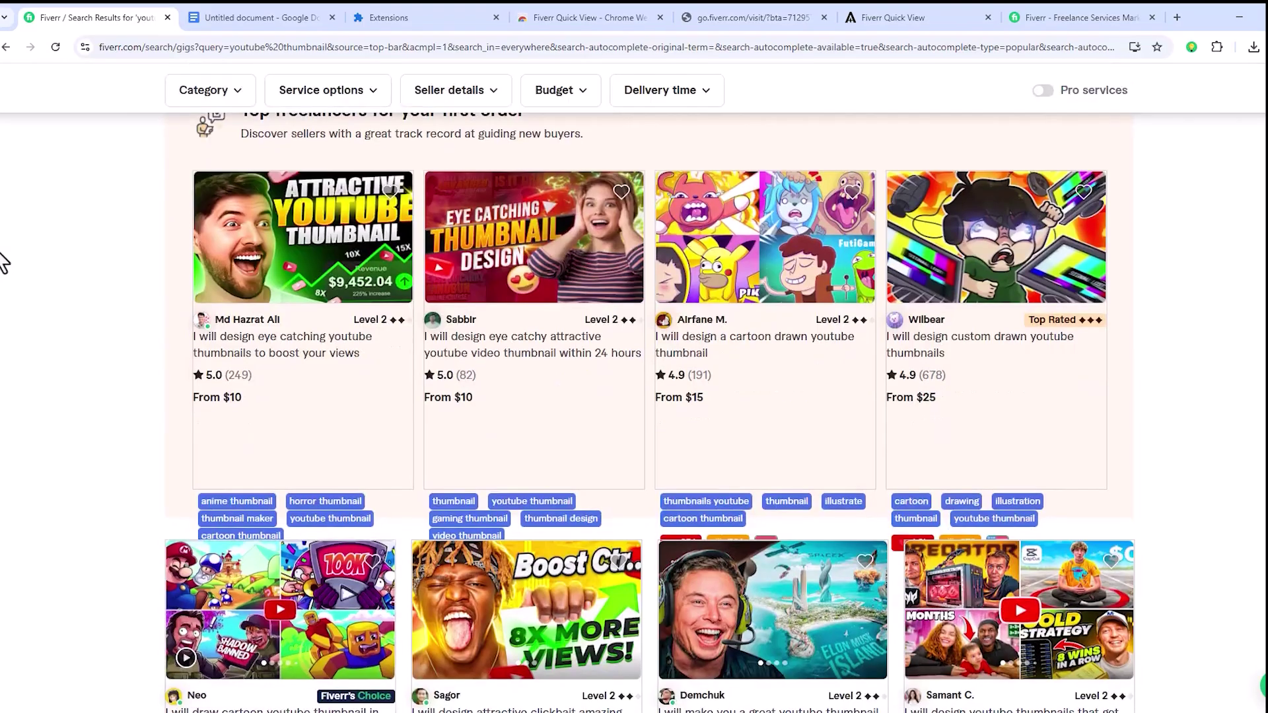
scroll(2, 263, "down", 3)
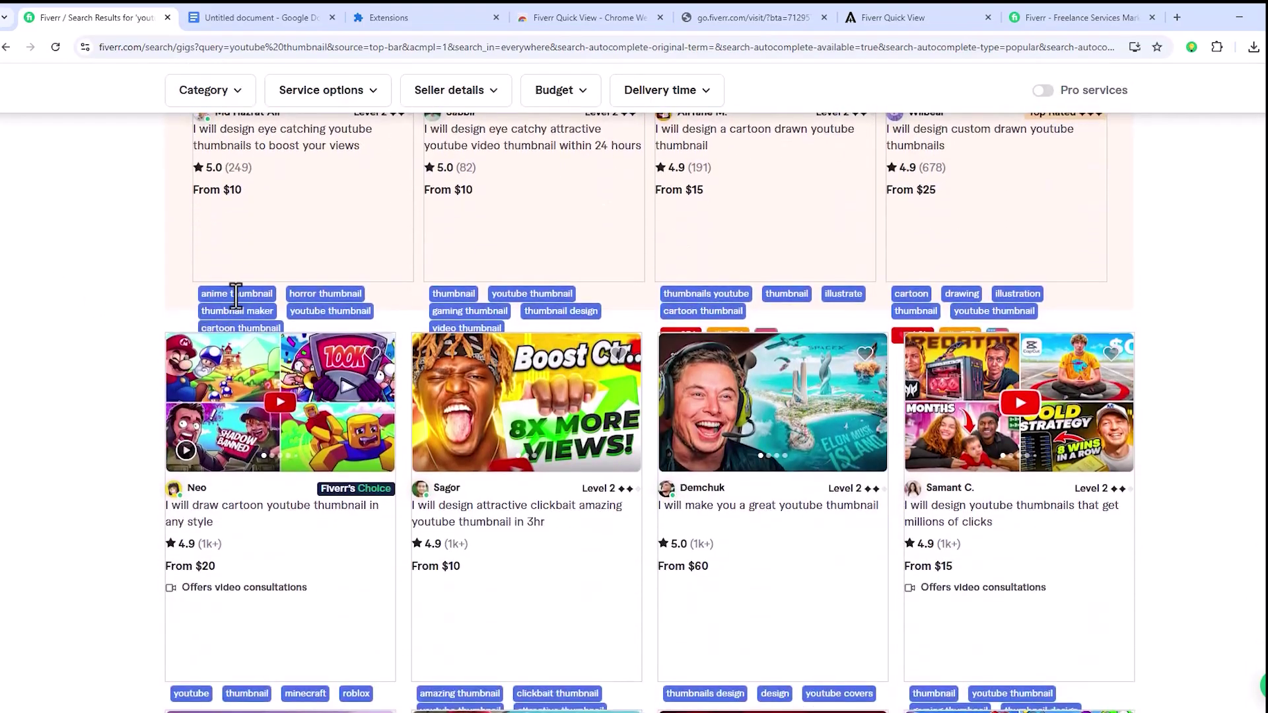
scroll(286, 288, "up", 4)
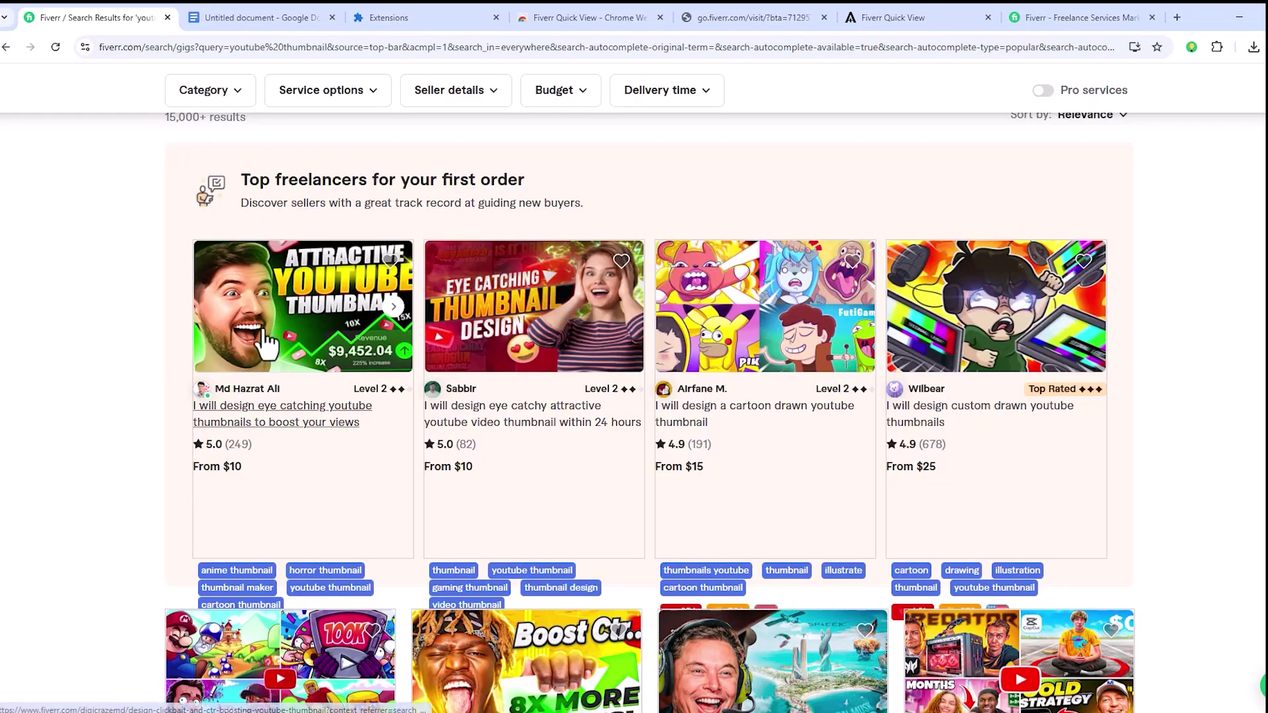
scroll(326, 431, "down", 2)
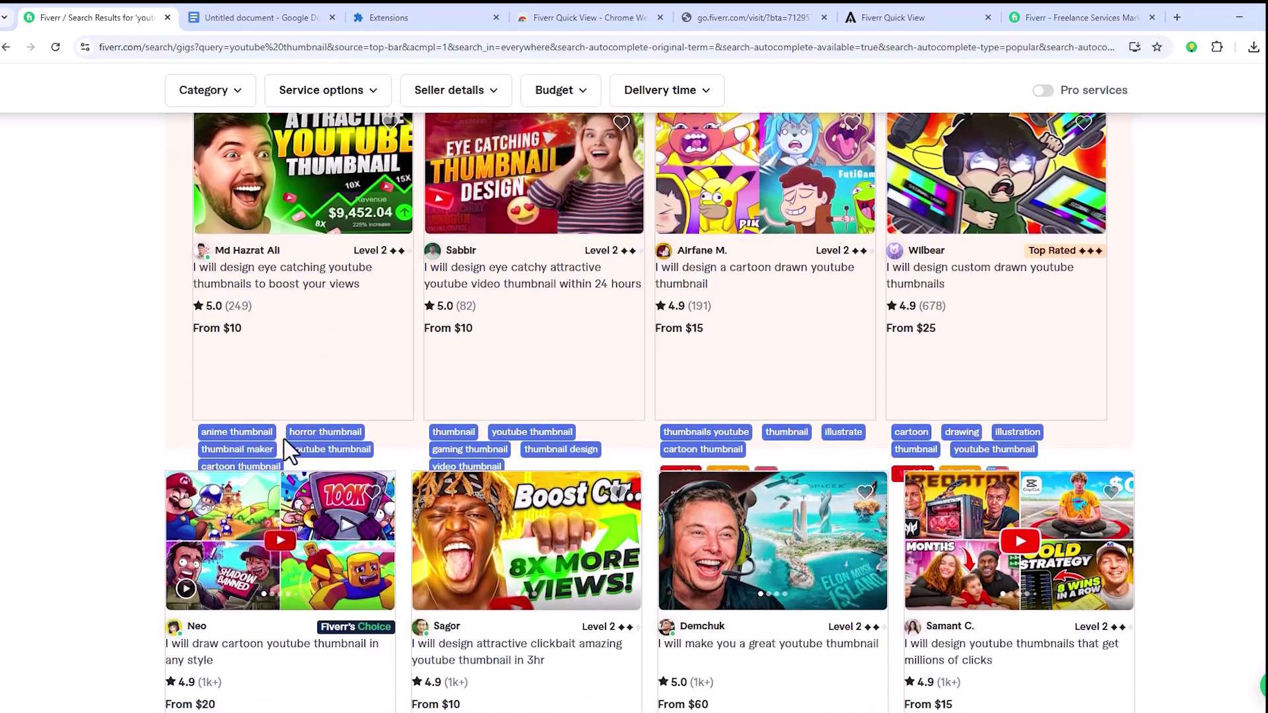
scroll(297, 376, "down", 3)
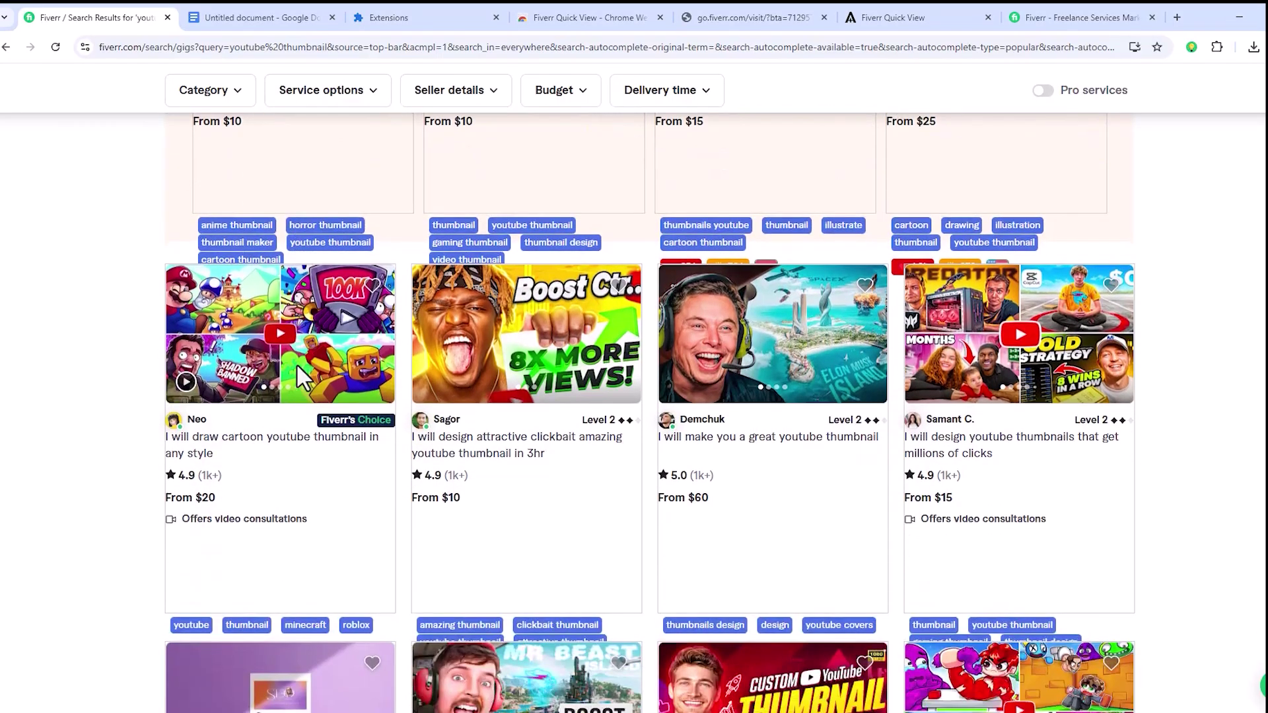
scroll(284, 377, "down", 5)
scroll(136, 363, "down", 3)
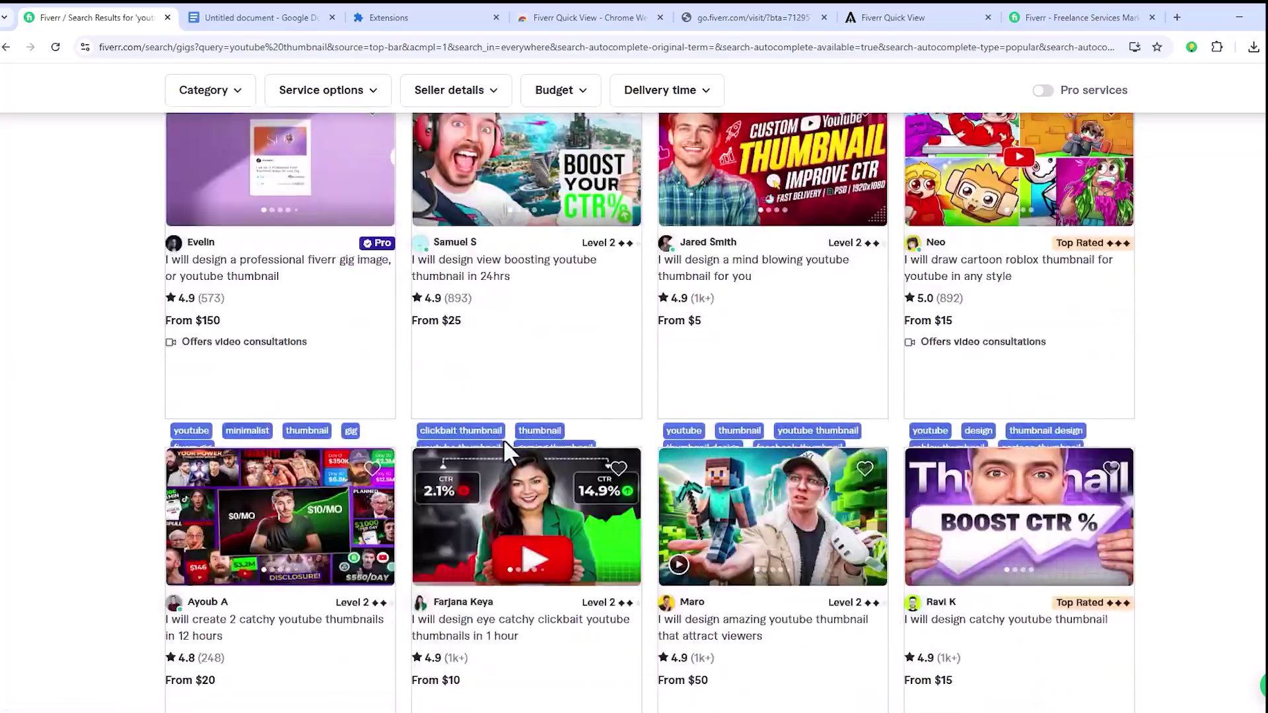
Step: Compare the keyword tags on gigs further down the results with the Top Focus Keywords summary for "youtube thumbnail"
scroll(413, 423, "down", 20)
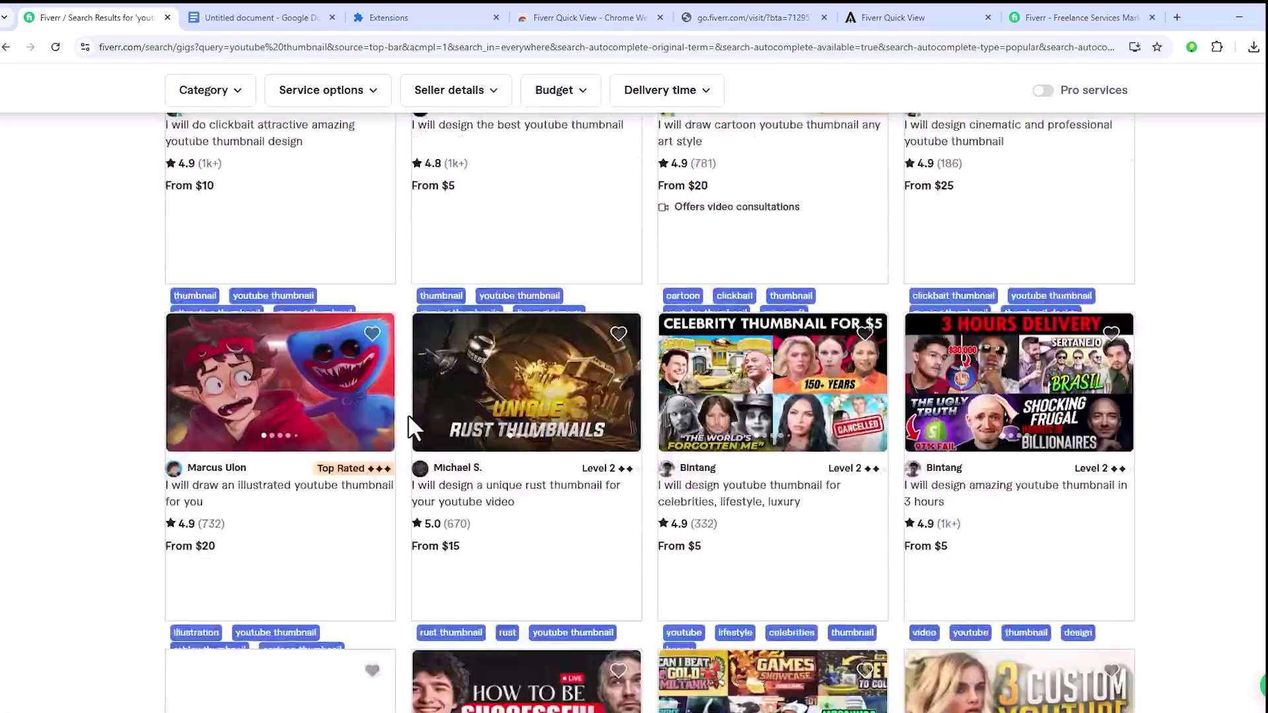
scroll(51, 489, "down", 6)
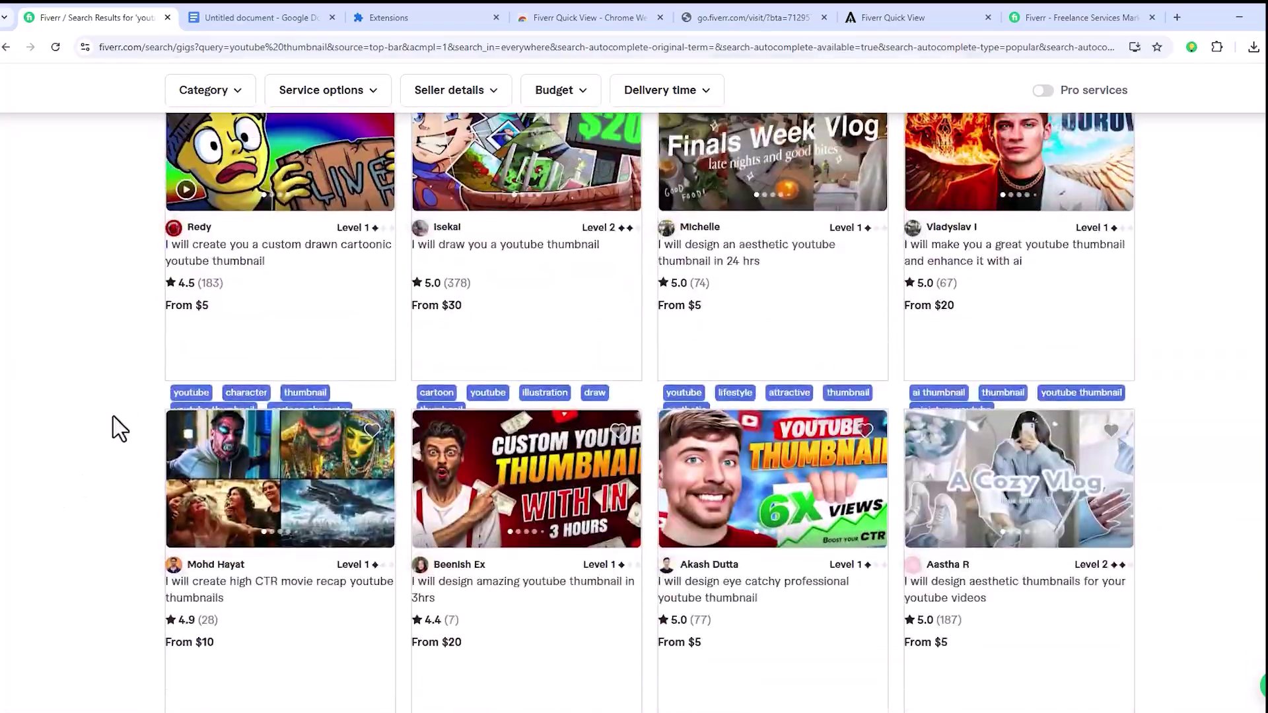
scroll(116, 432, "up", 8)
scroll(117, 439, "up", 20)
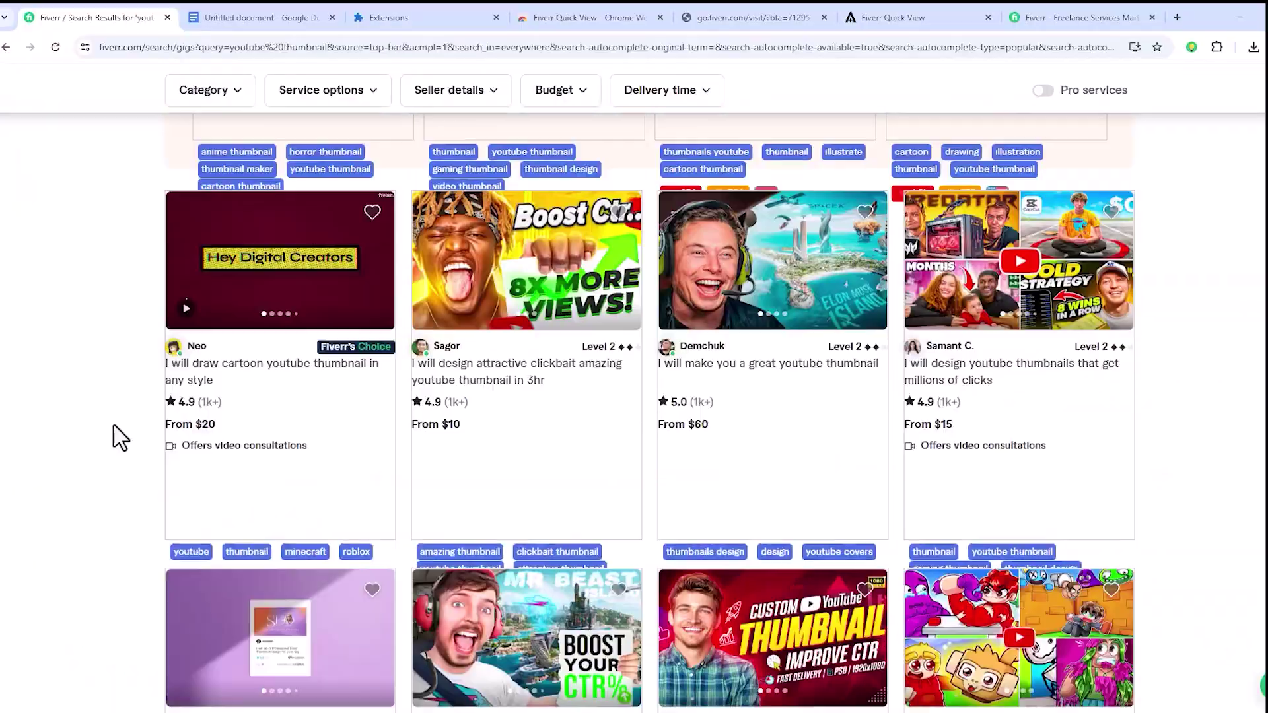
scroll(118, 439, "up", 6)
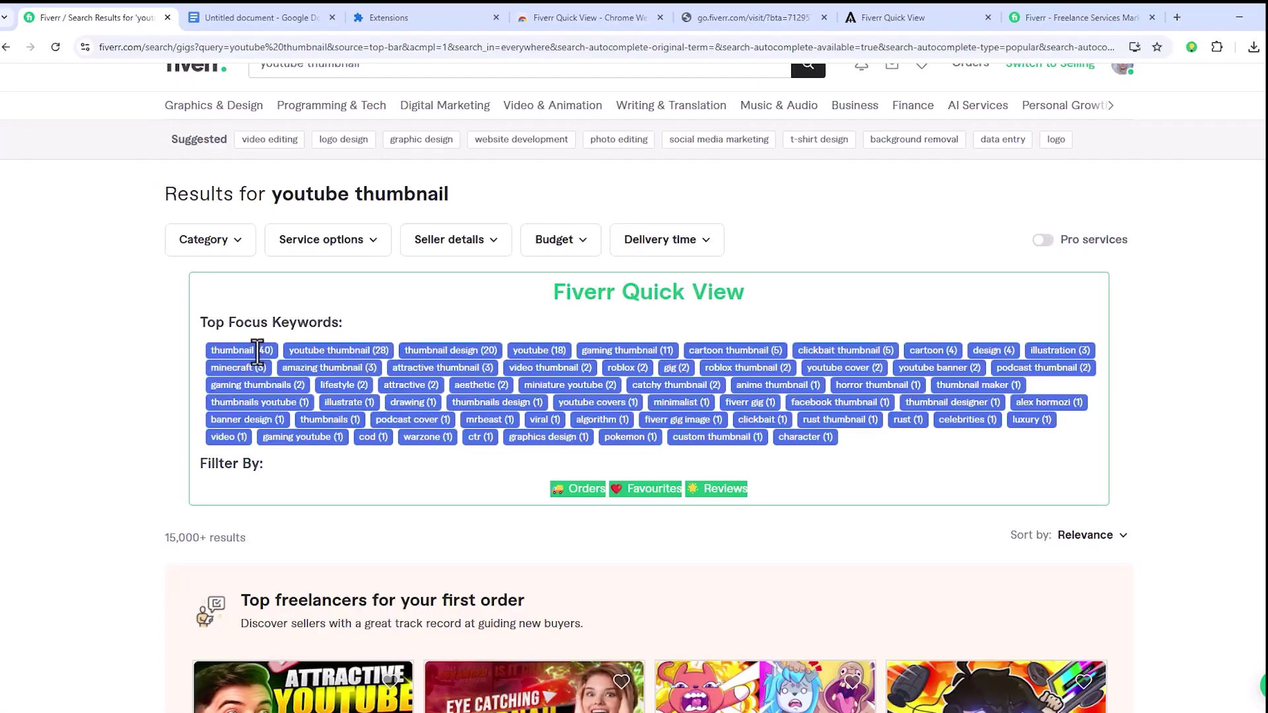
scroll(335, 444, "down", 5)
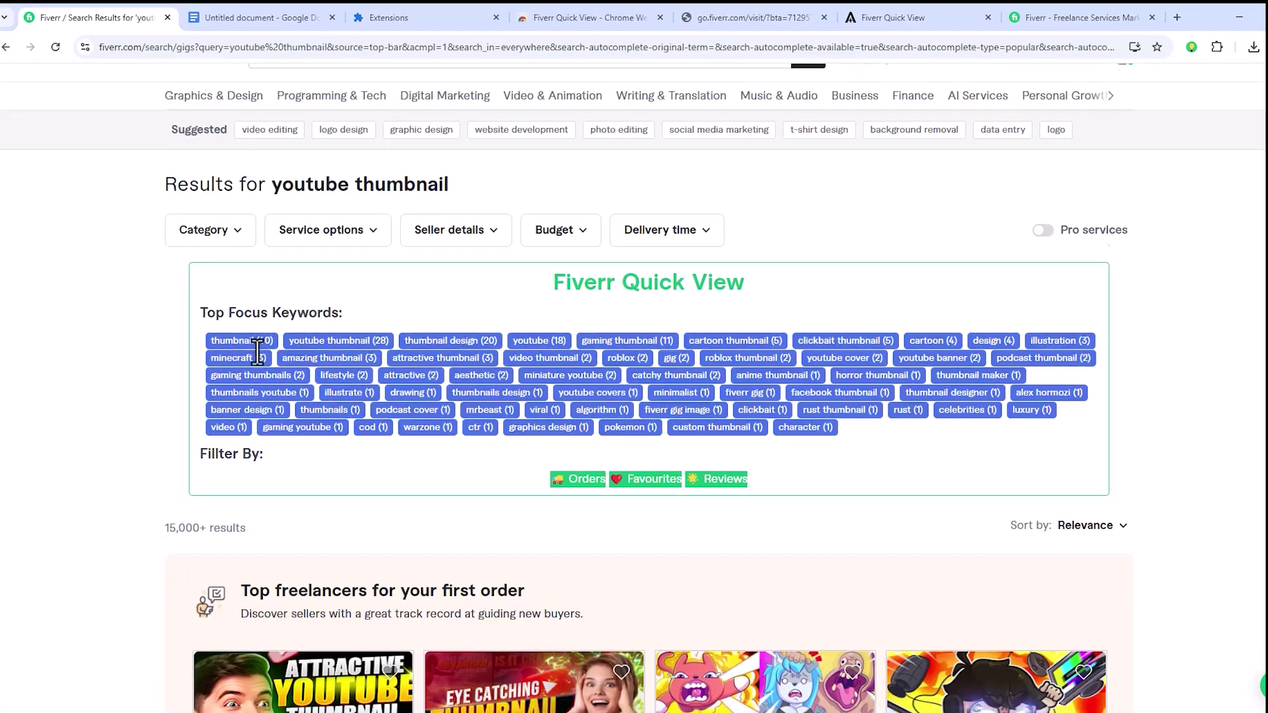
scroll(340, 454, "up", 6)
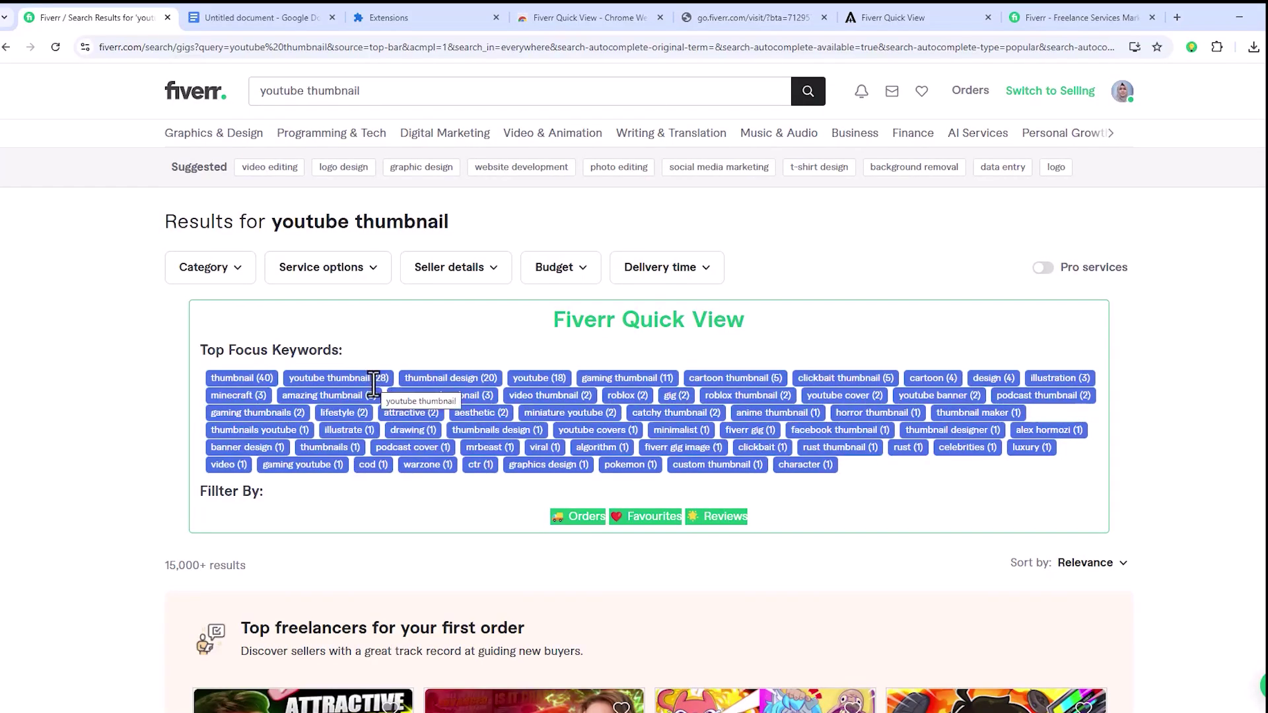
scroll(396, 436, "down", 12)
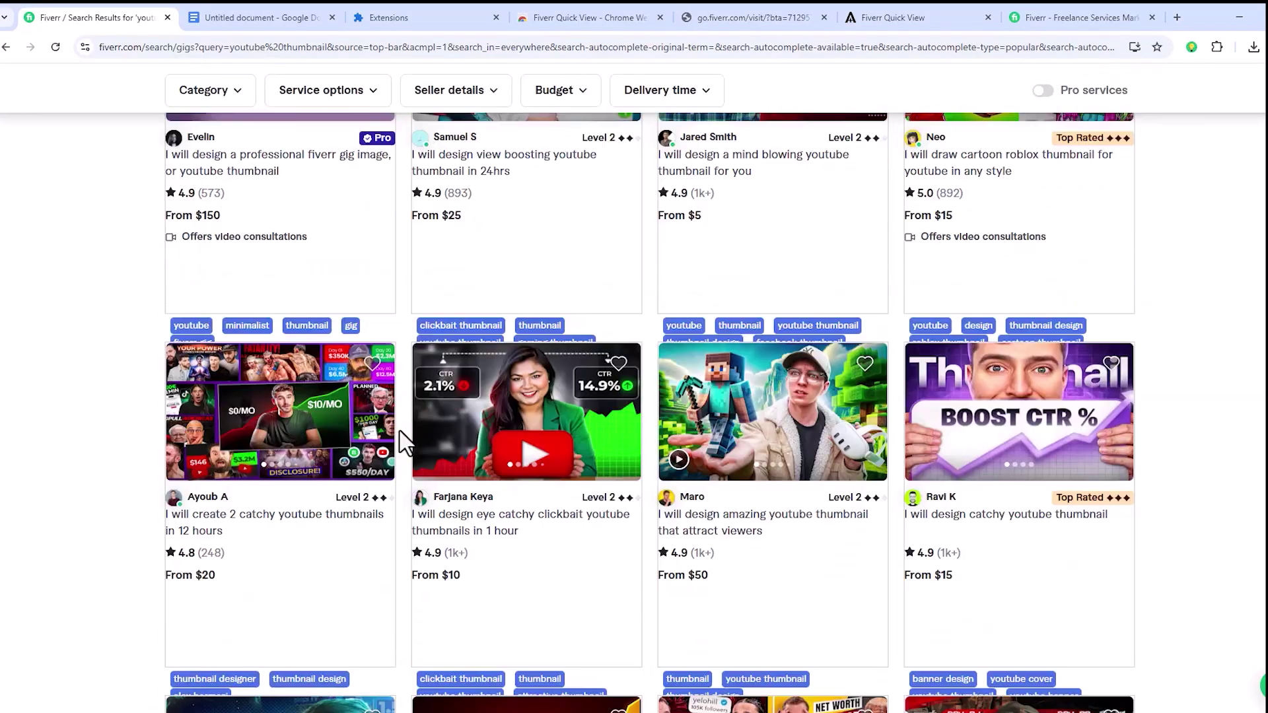
scroll(397, 436, "up", 12)
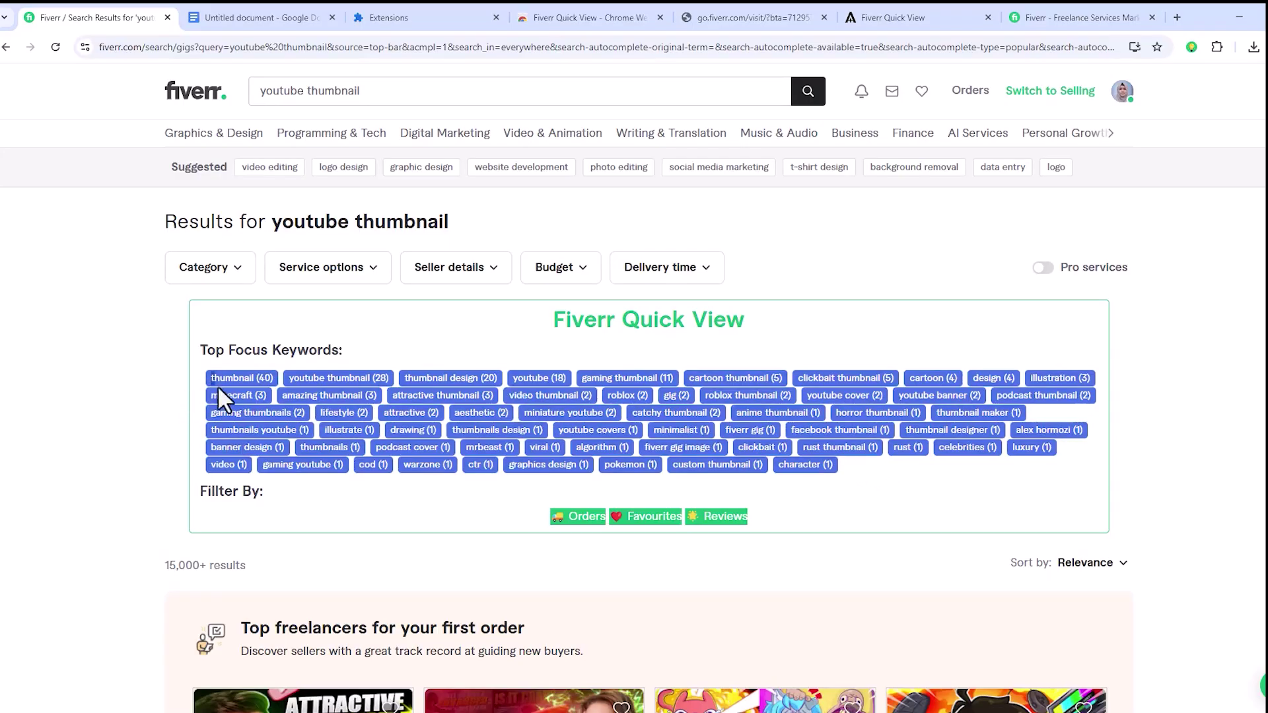
Step: Copy the entire Top Focus Keywords list from Fiverr Quick View, from "thumbnail" through "character"
left_click_drag(219, 388, 833, 469)
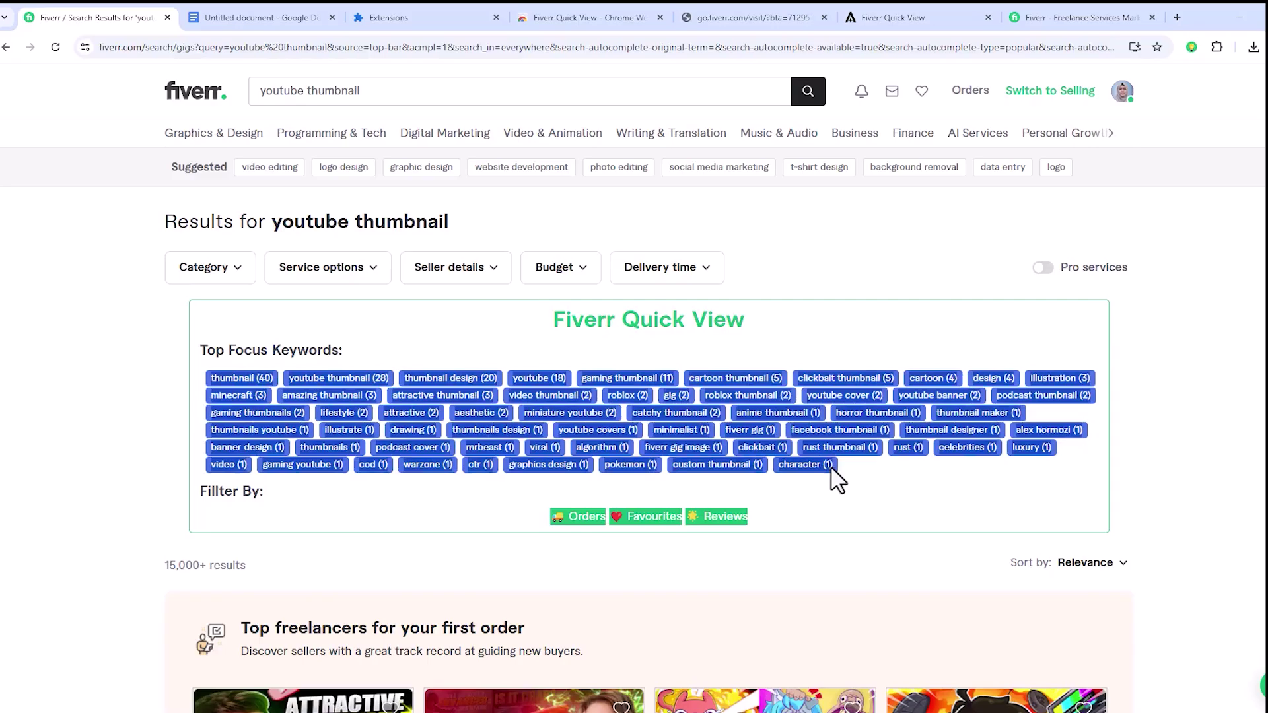
right_click(806, 457)
left_click(833, 488)
scroll(804, 496, "down", 2)
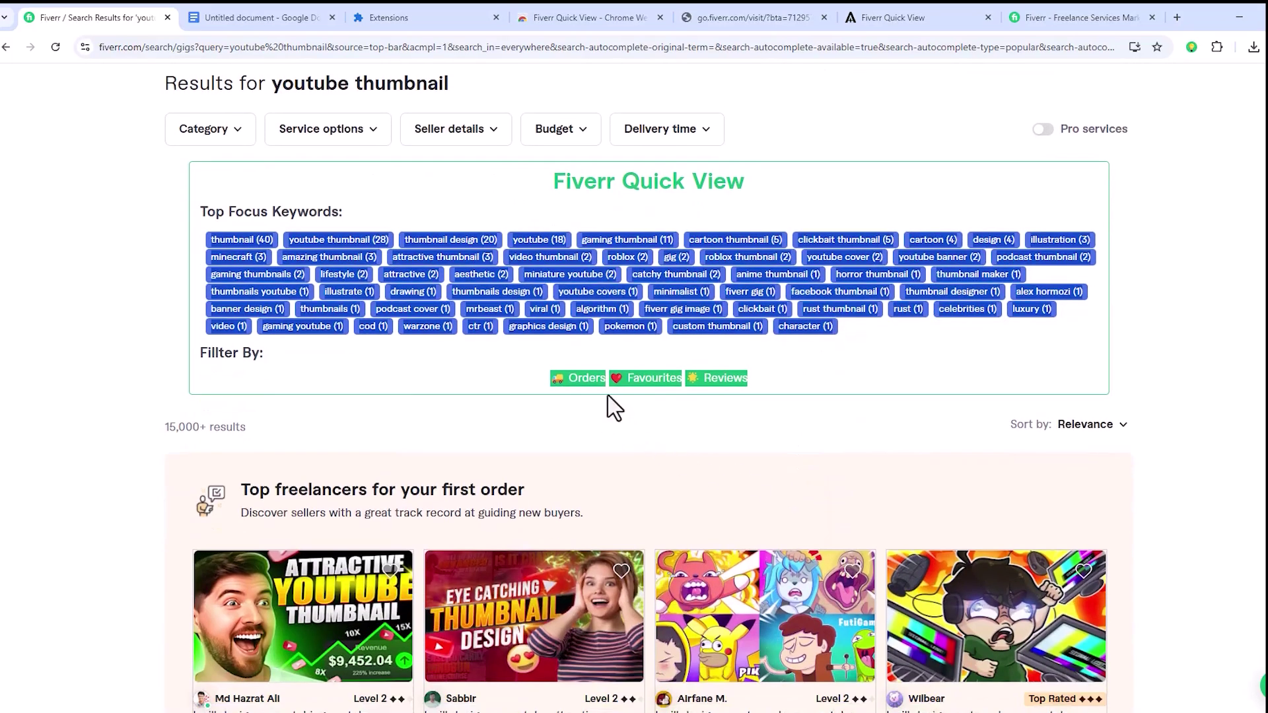
scroll(605, 405, "down", 1)
scroll(612, 392, "down", 2)
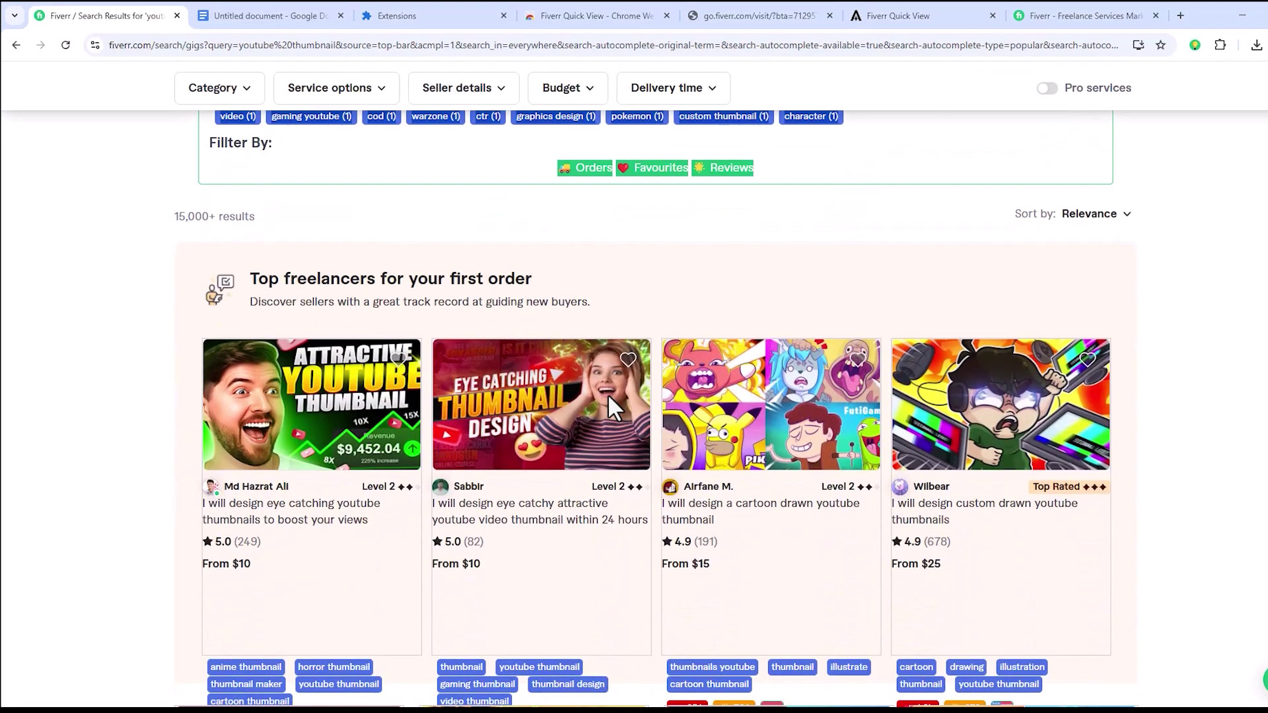
Step: Open ChatGPT in a new browser tab and paste the copied keyword list into the message
left_click(1181, 15)
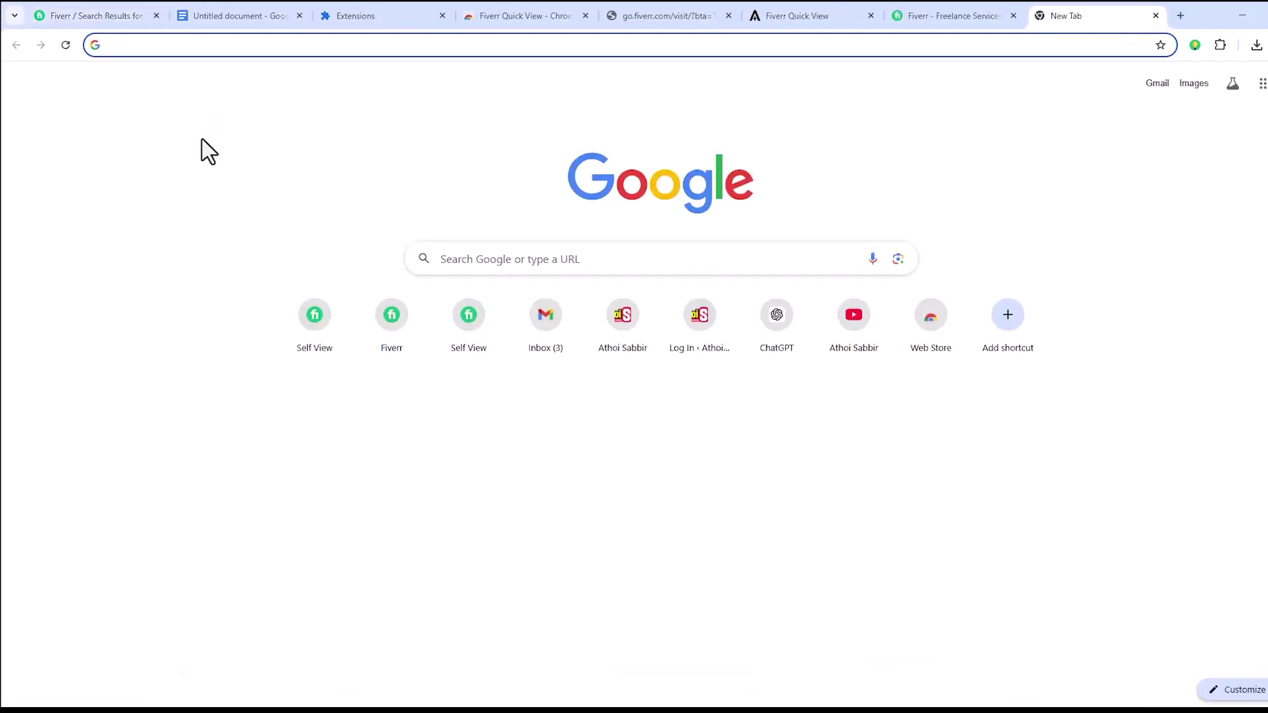
type("c")
key("Return")
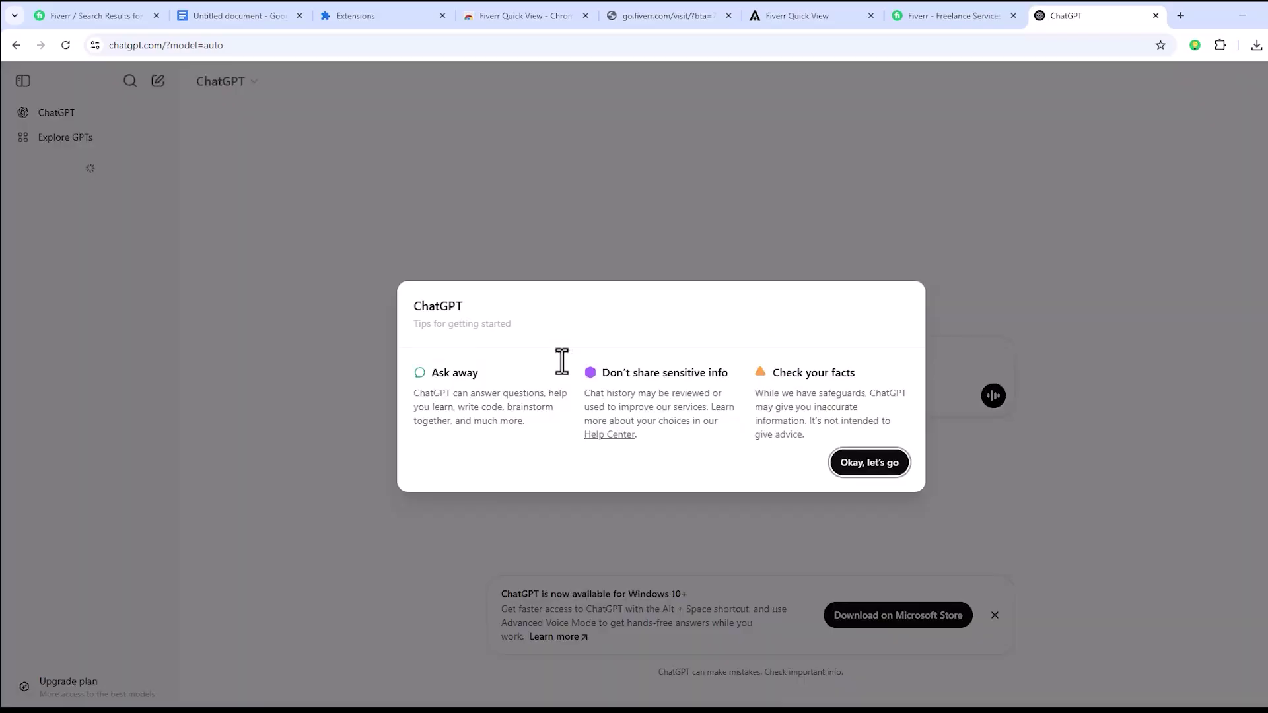
left_click(844, 462)
left_click(583, 355)
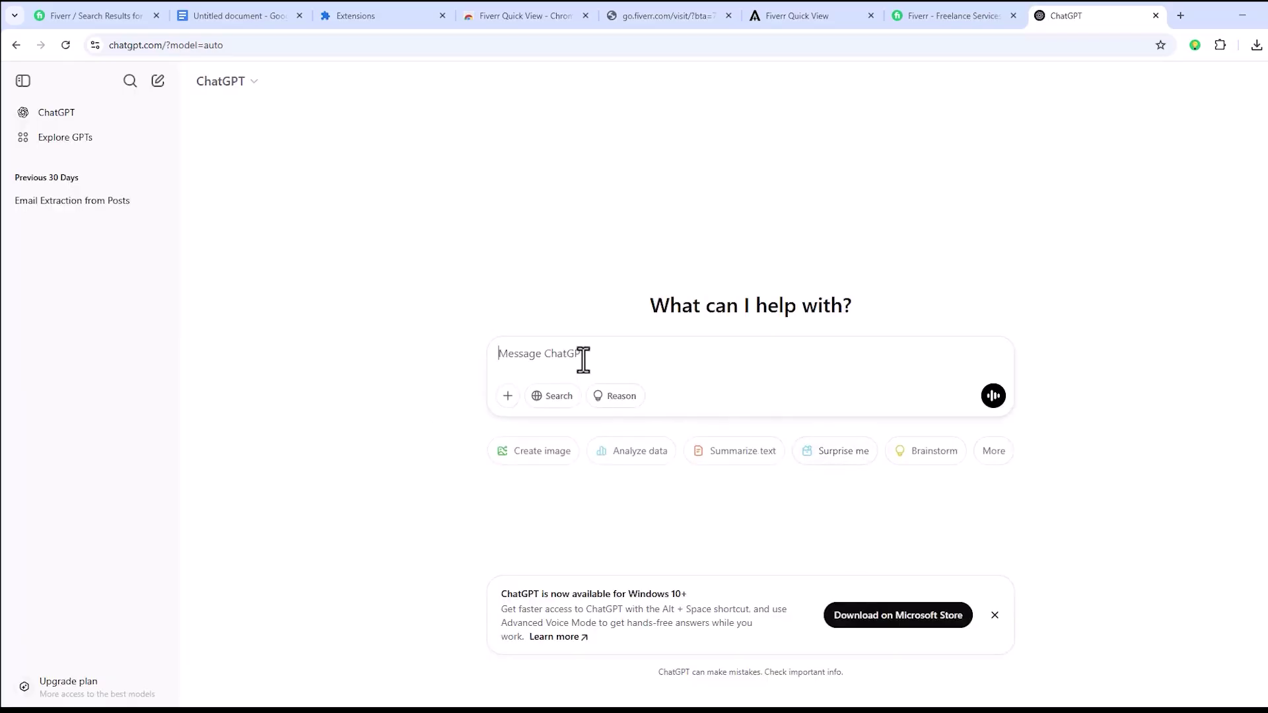
key("ctrl+v")
scroll(763, 355, "down", 3)
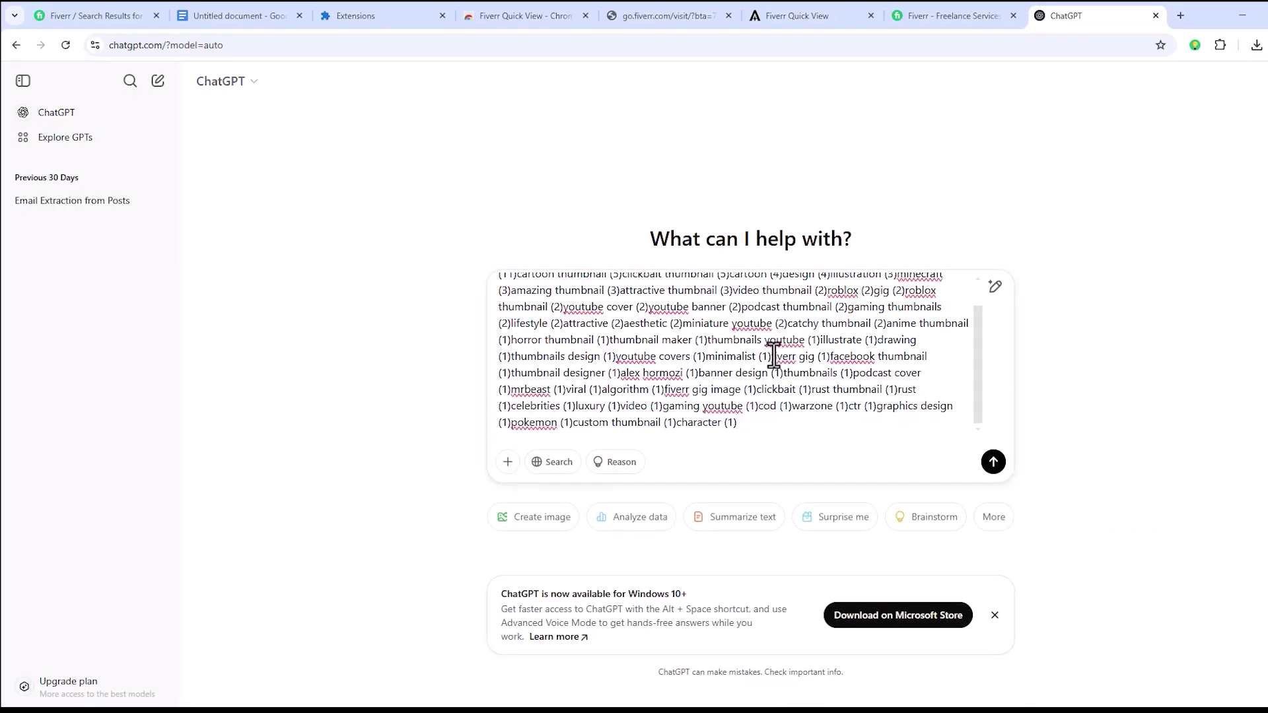
Step: Complete the ChatGPT message below the keyword list with "Please replace (Number) with ," and send it
scroll(773, 355, "down", 1)
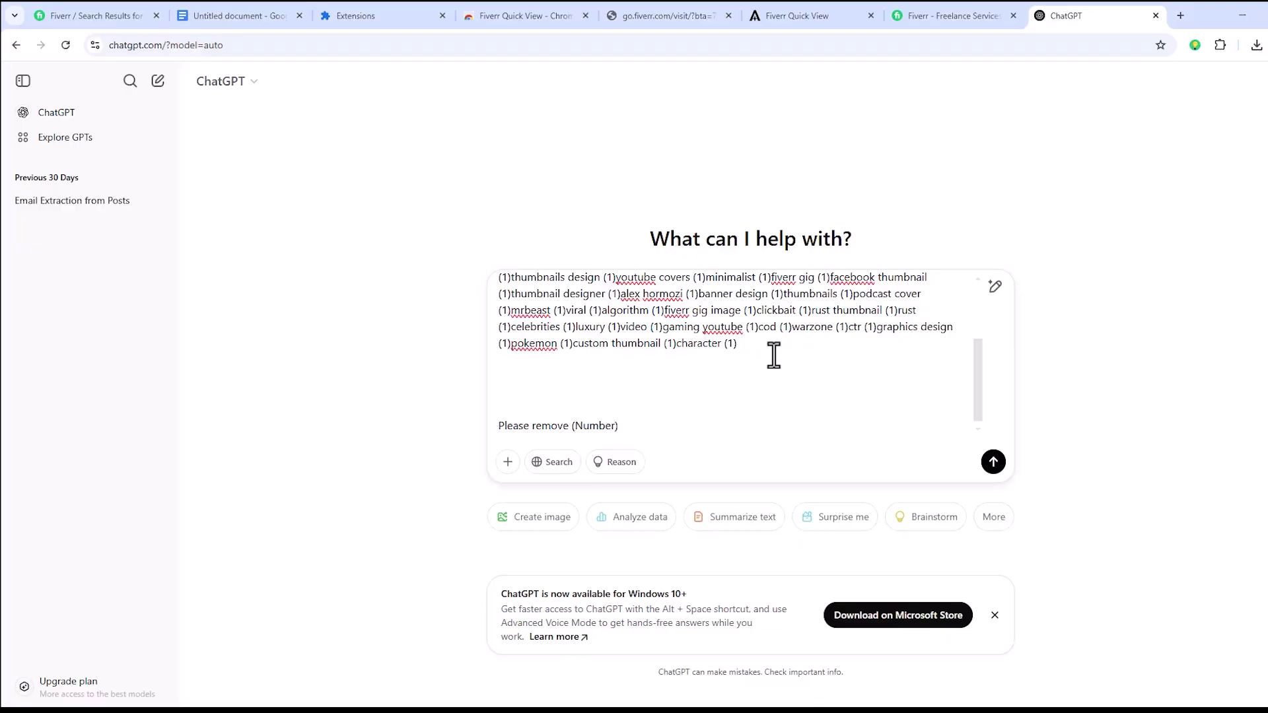
key("ctrl+shift+Left")
key("Left")
key("Left")
key("ctrl+shift+Left")
type("replace")
key("Return")
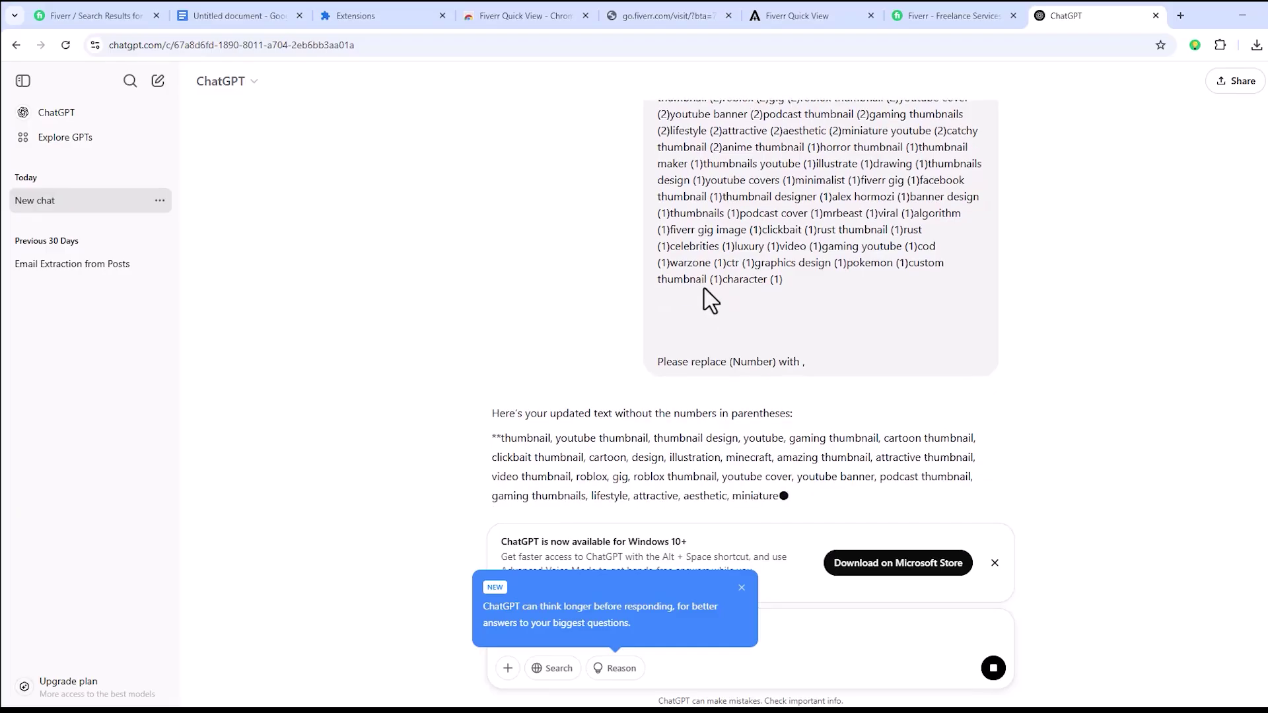
Step: Copy the comma-separated keyword list from ChatGPT's reply and paste it under "Fiverr Keyword:" in the Google Docs document
scroll(742, 255, "up", 2)
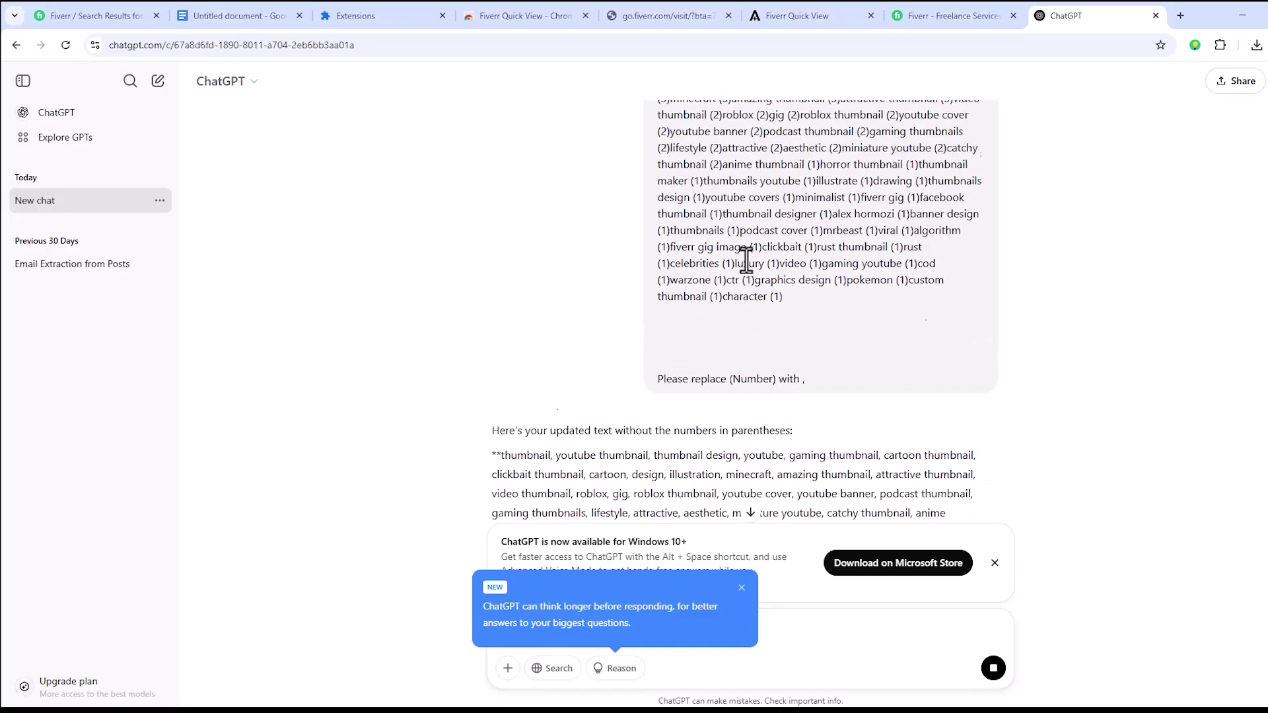
scroll(746, 261, "down", 3)
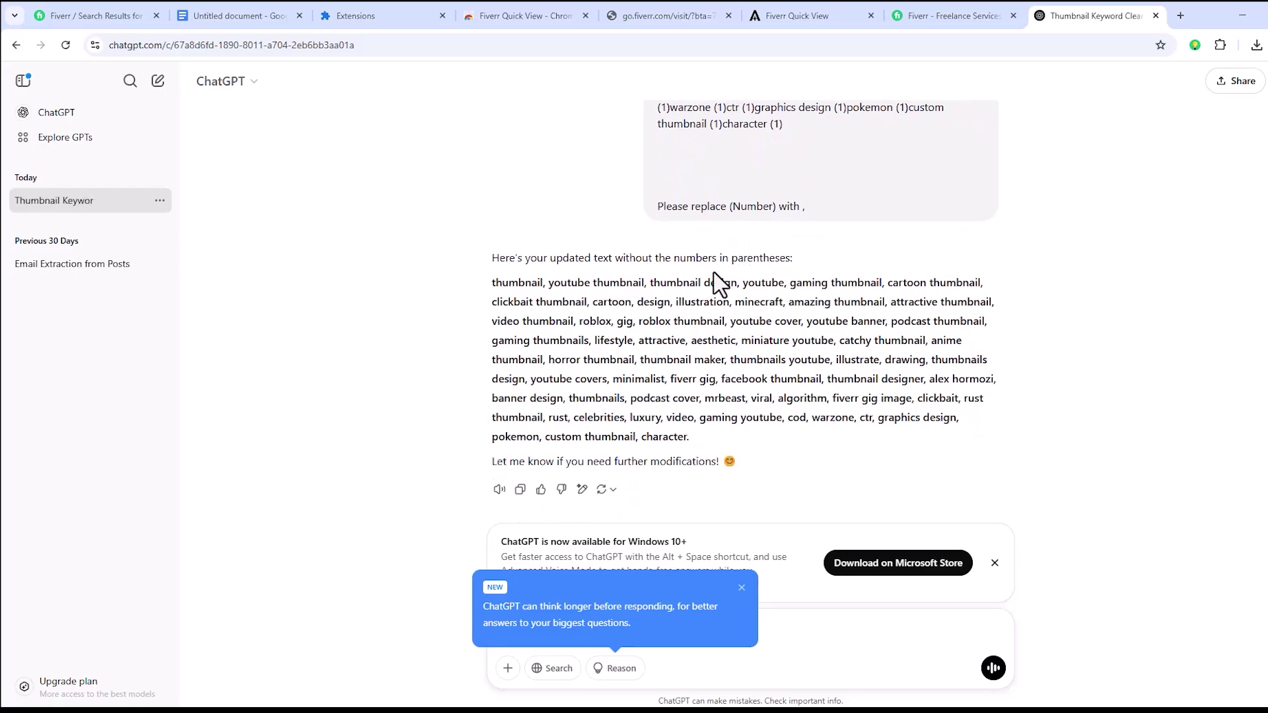
left_click_drag(492, 278, 730, 438)
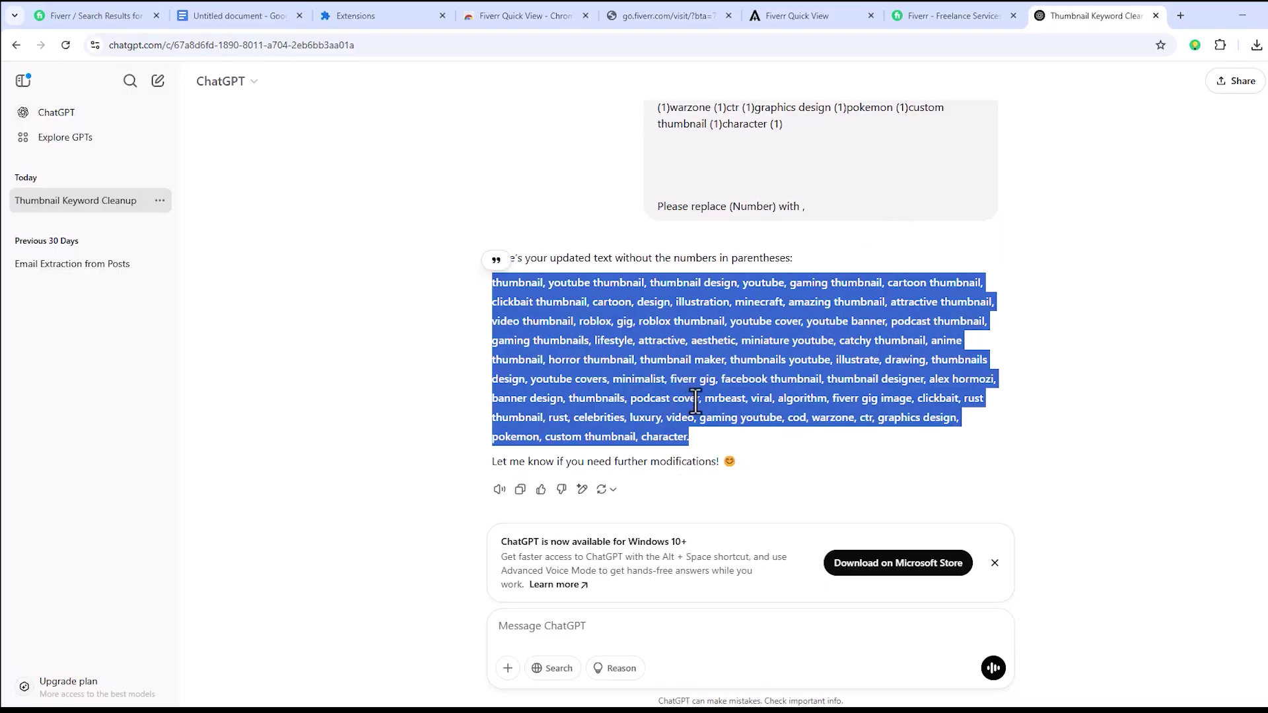
left_click(959, 14)
left_click(801, 16)
left_click(654, 17)
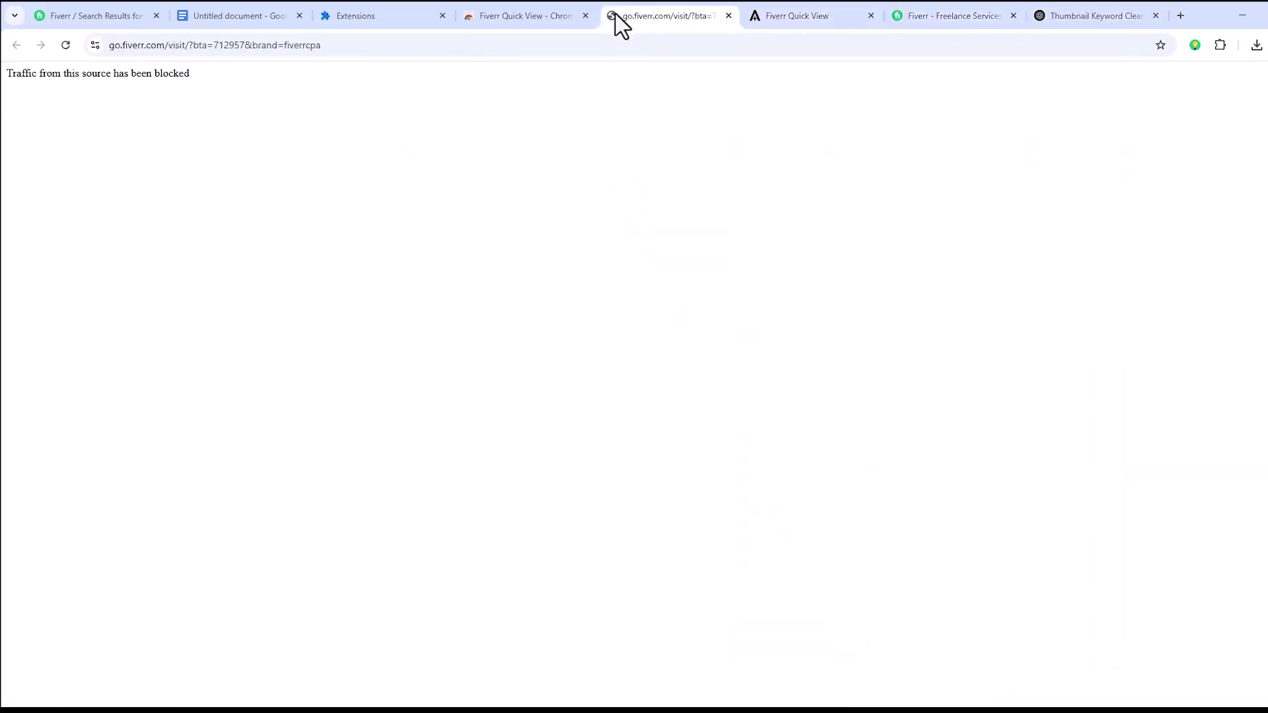
left_click(357, 15)
left_click(198, 14)
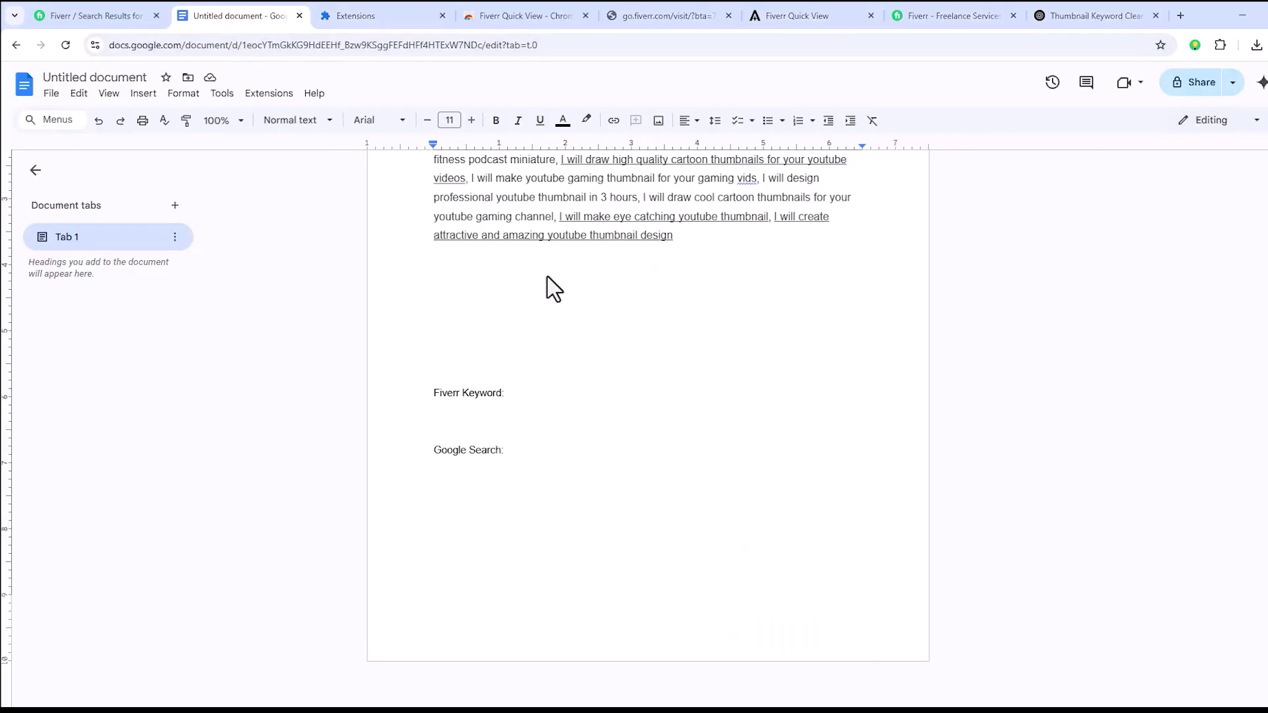
key("ctrl+v")
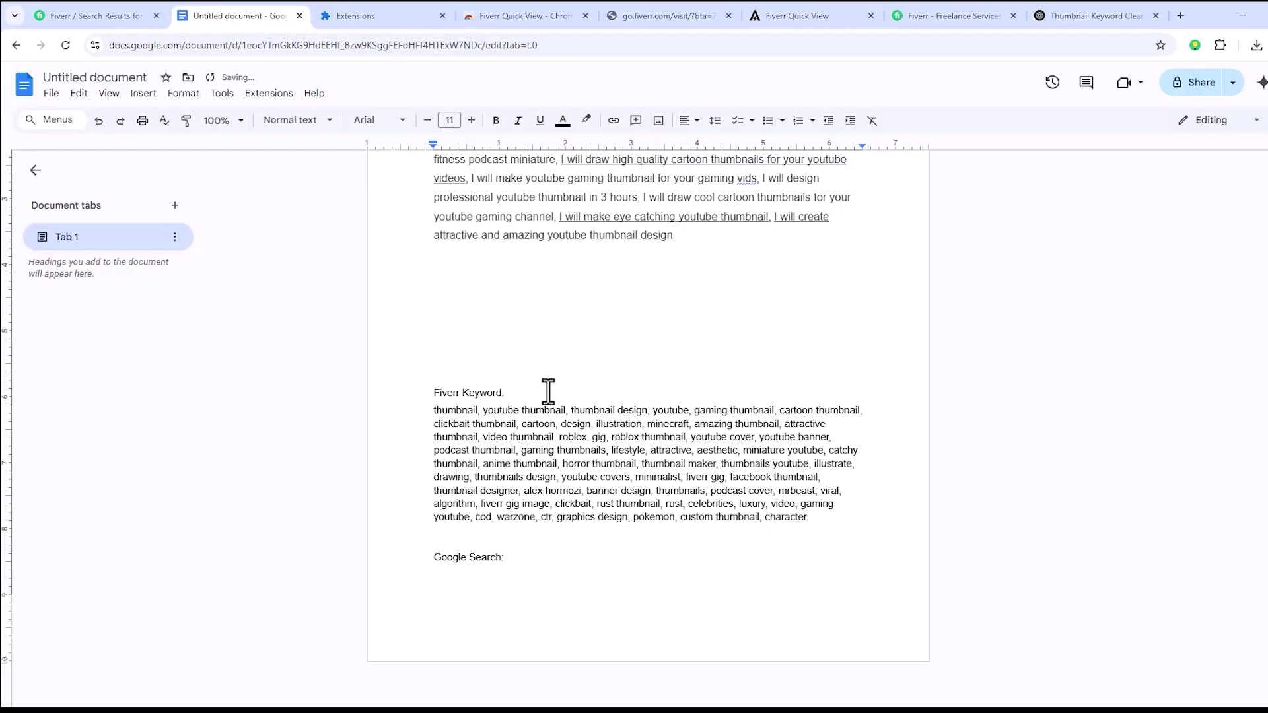
Step: Add two line breaks after the Fiverr keyword list and start a new line below the "Google Search:" heading
key("Return")
key("Return")
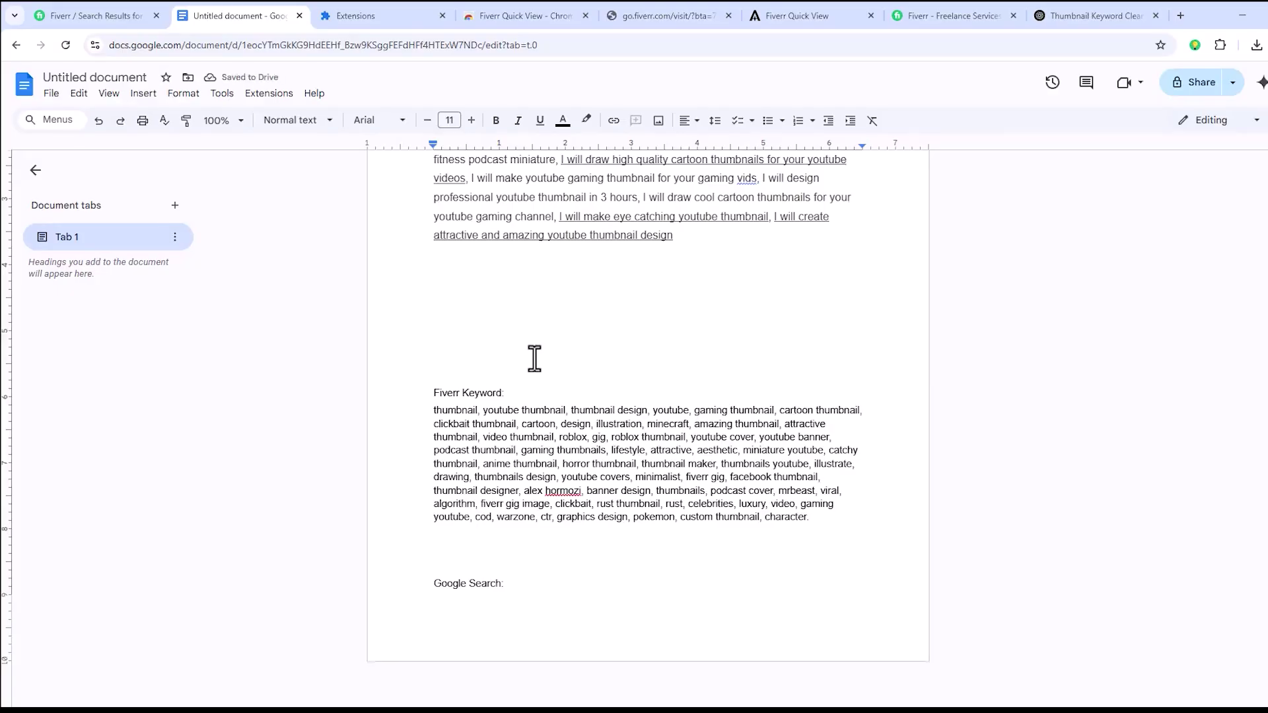
scroll(535, 359, "up", 4)
scroll(535, 359, "down", 4)
left_click(527, 587)
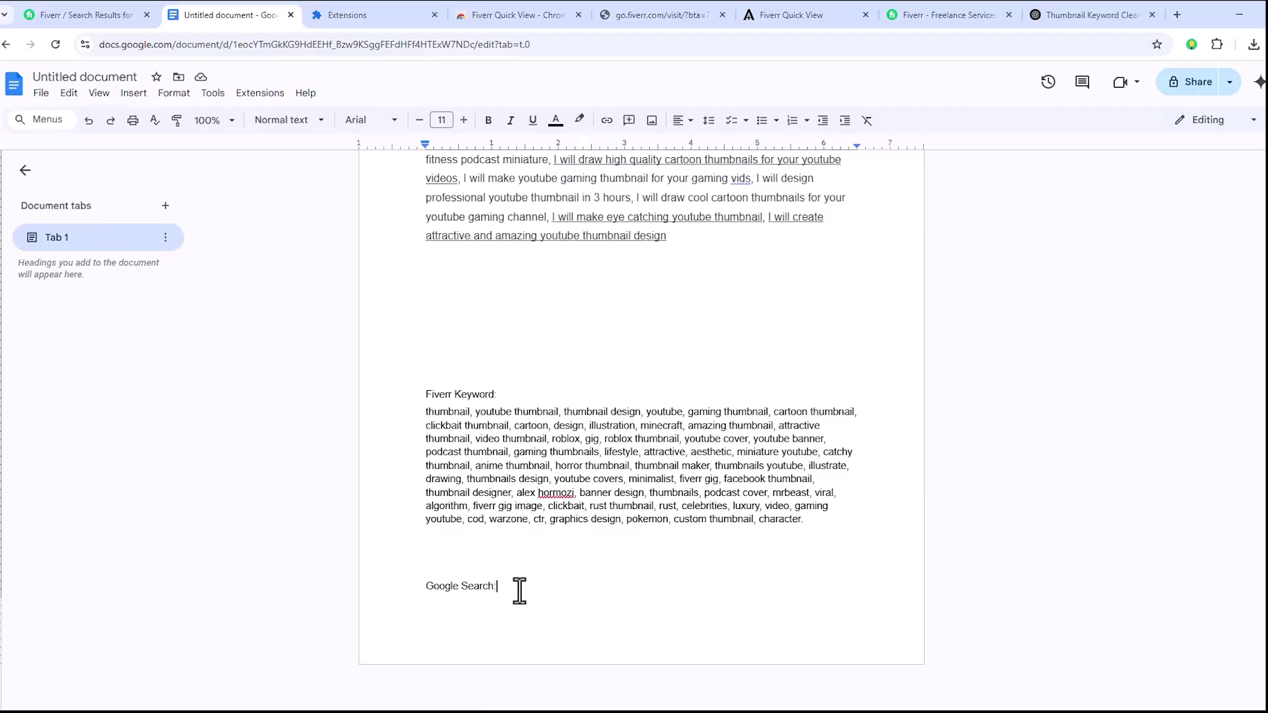
key("Return")
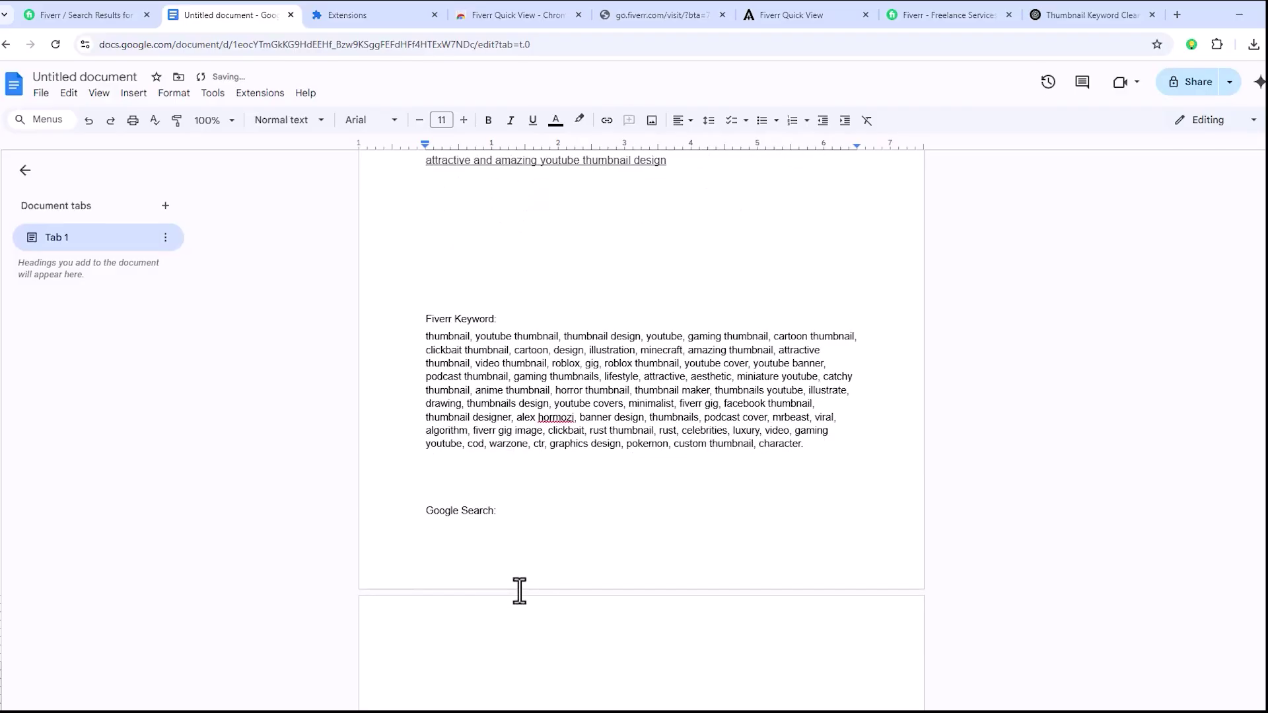
scroll(520, 591, "down", 5)
scroll(520, 591, "up", 4)
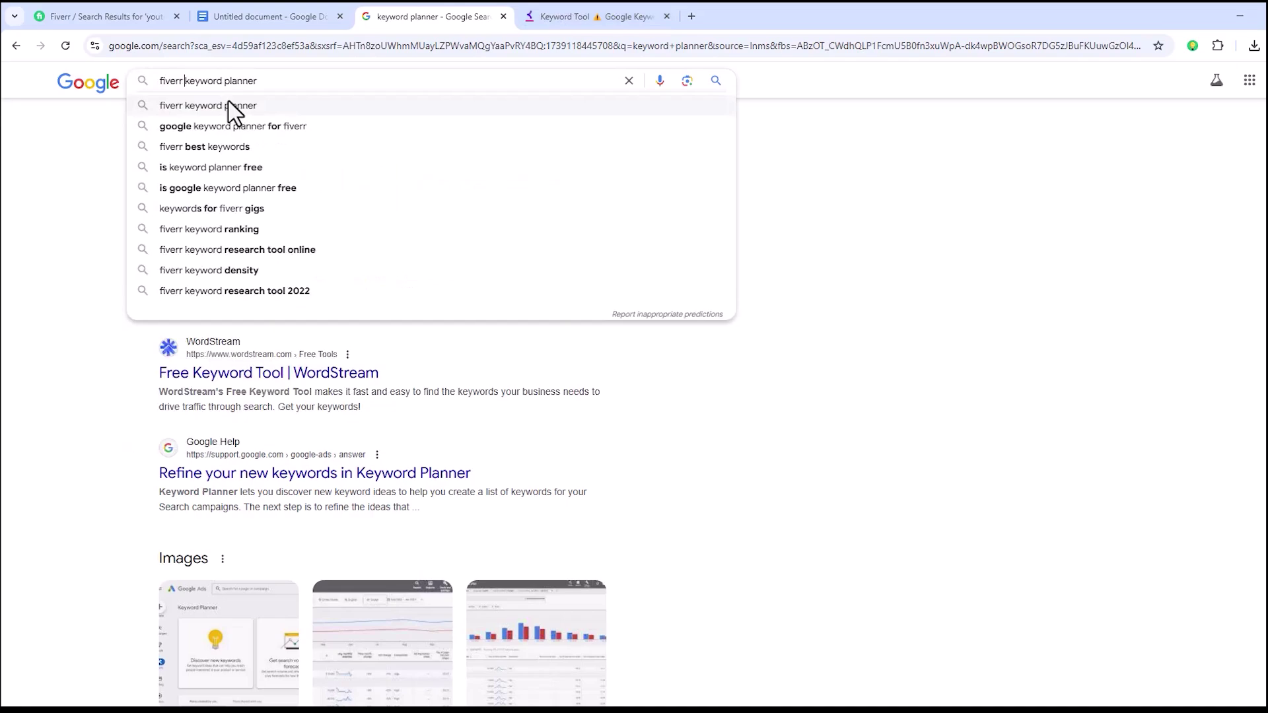
Step: Search Google for "fiverr keyword planner" and try the keyword.io Fiverr tool, closing its page without signing up
left_click(232, 105)
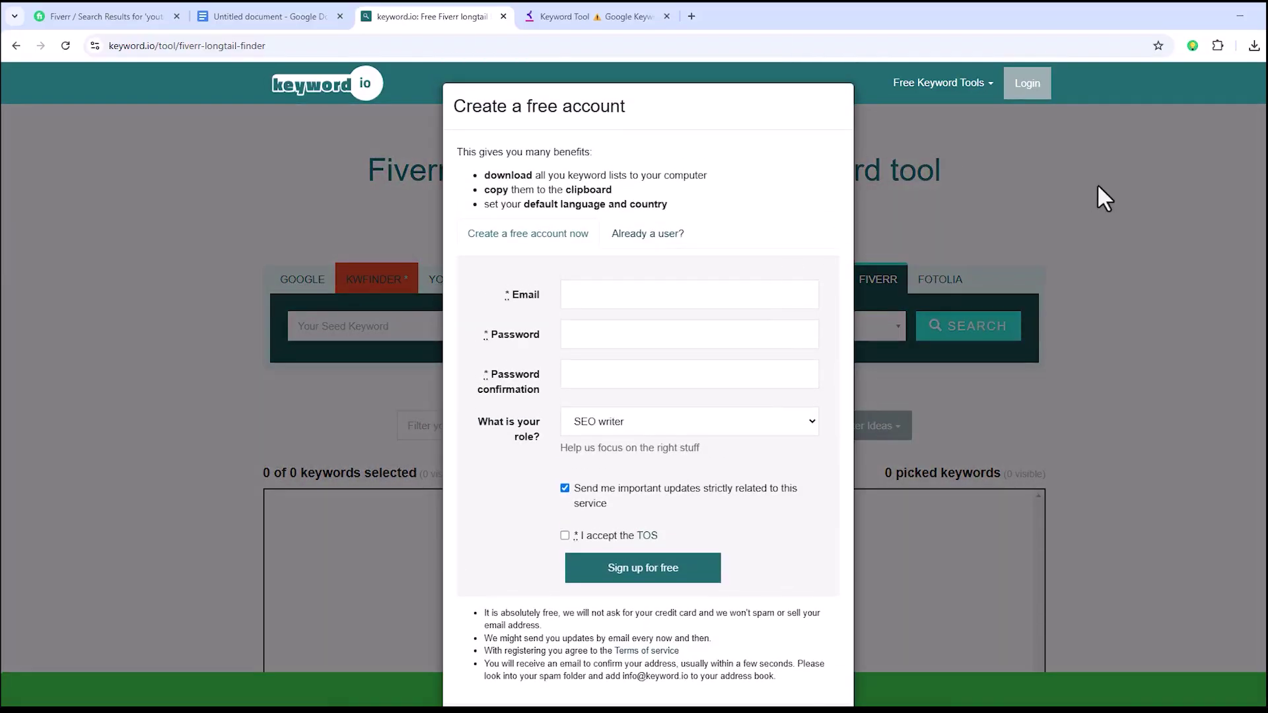
scroll(878, 396, "down", 2)
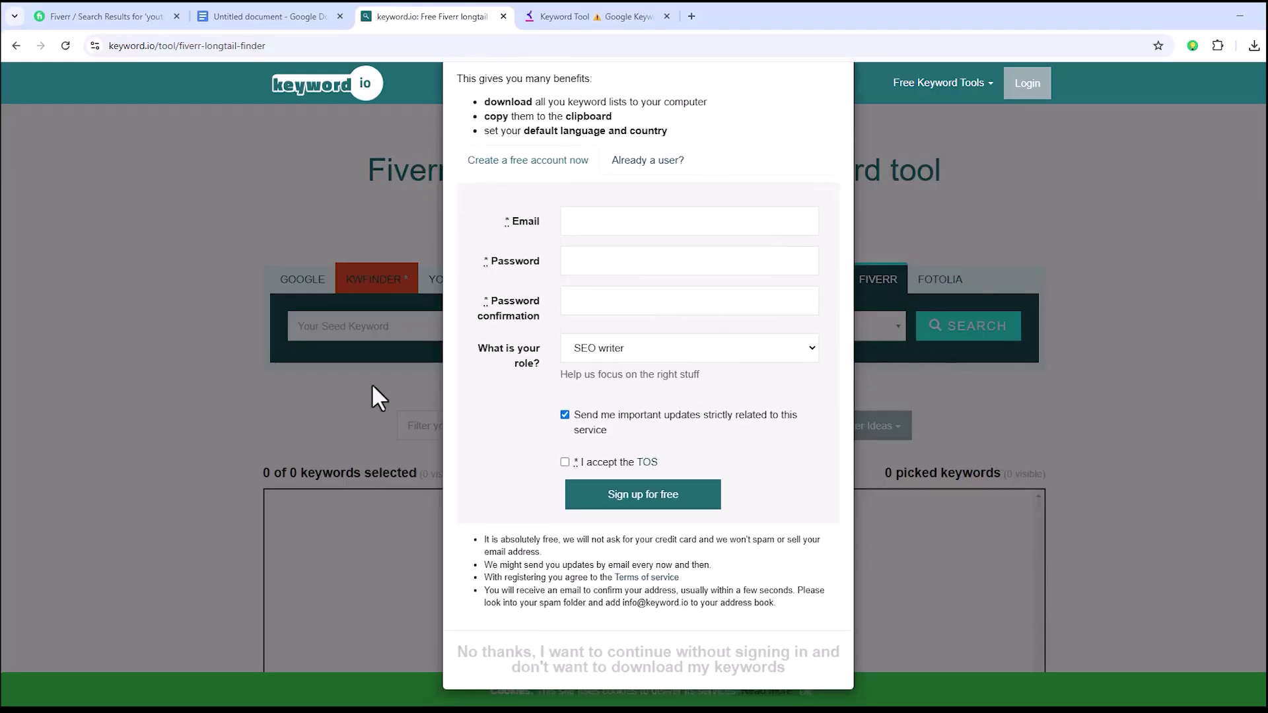
left_click(558, 15)
left_click(503, 16)
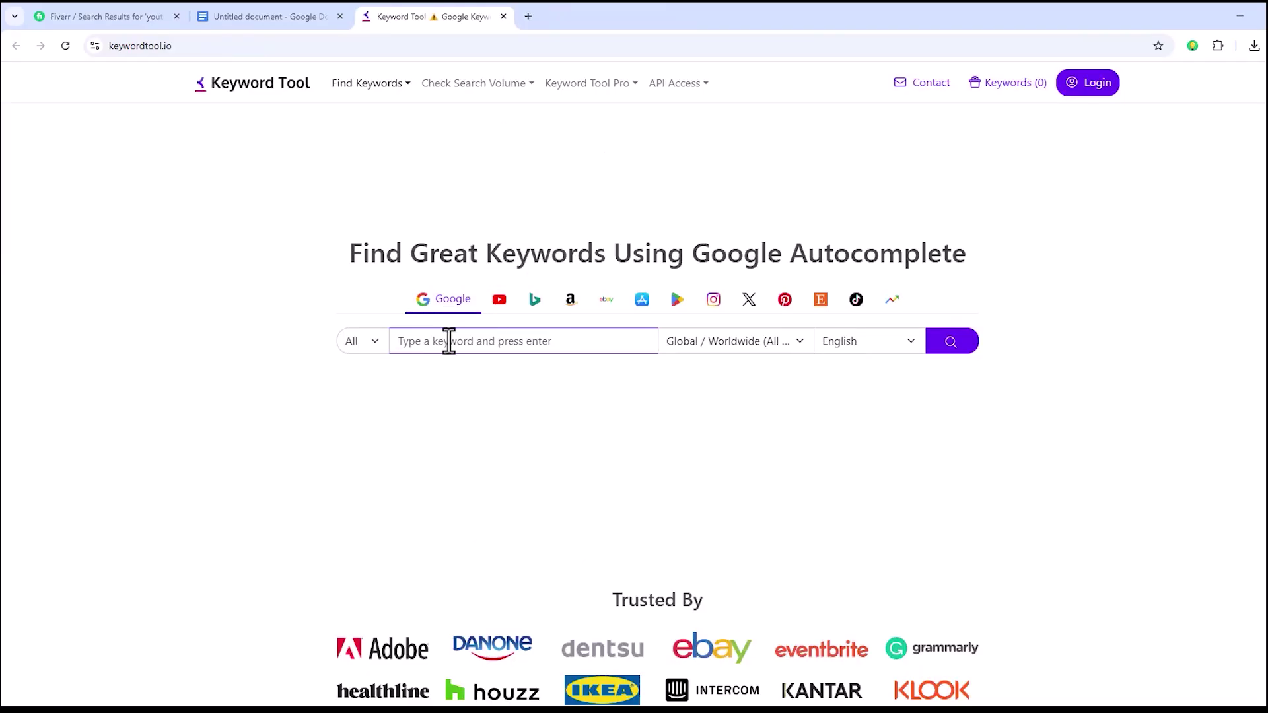
Step: Search Keyword Tool's Google keywords for "thumbnail design", with the scope All and the location Global / Worldwide (All Countries)
type("thumbnail design")
left_click(272, 15)
left_click_drag(597, 241, 404, 249)
left_click(399, 15)
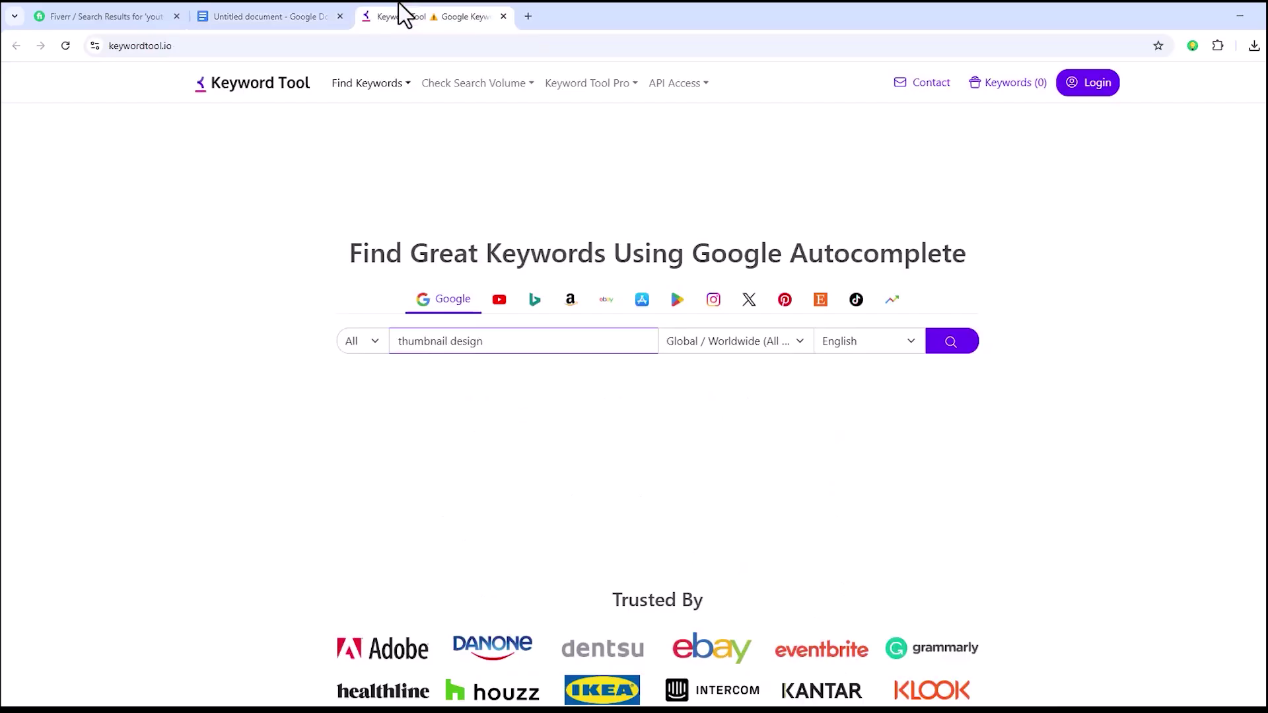
left_click(362, 342)
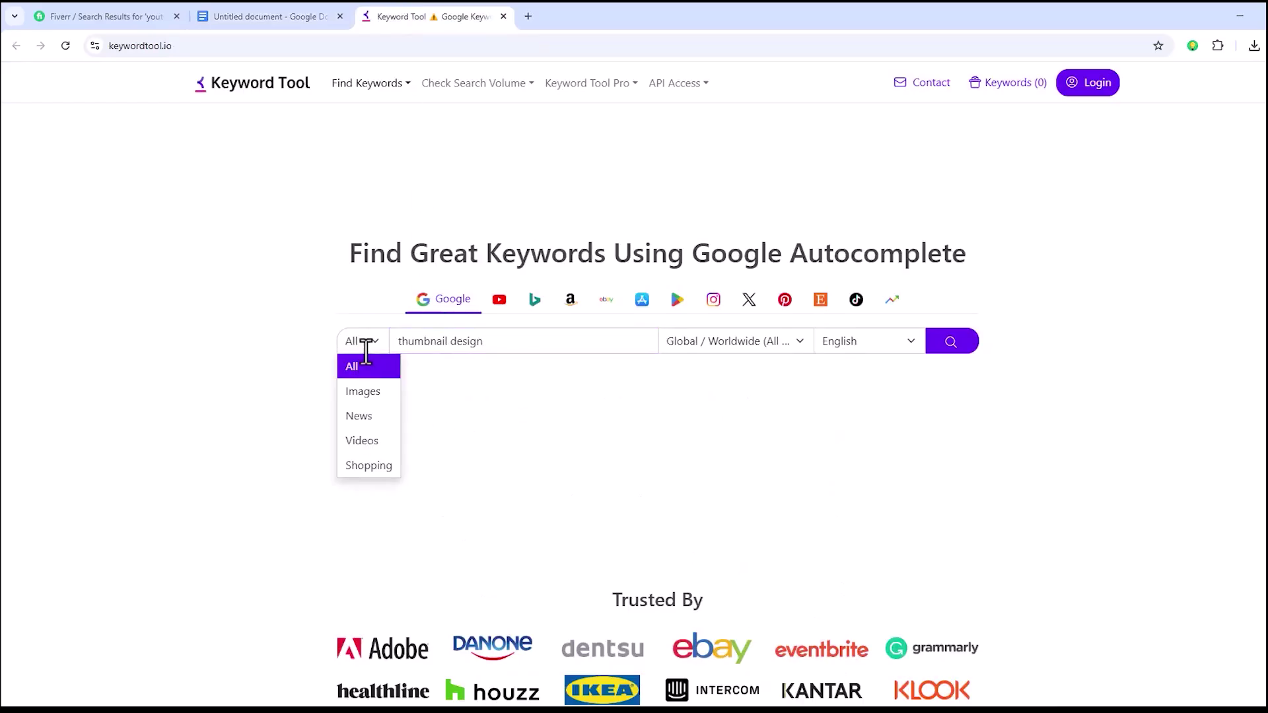
left_click(370, 365)
left_click(757, 343)
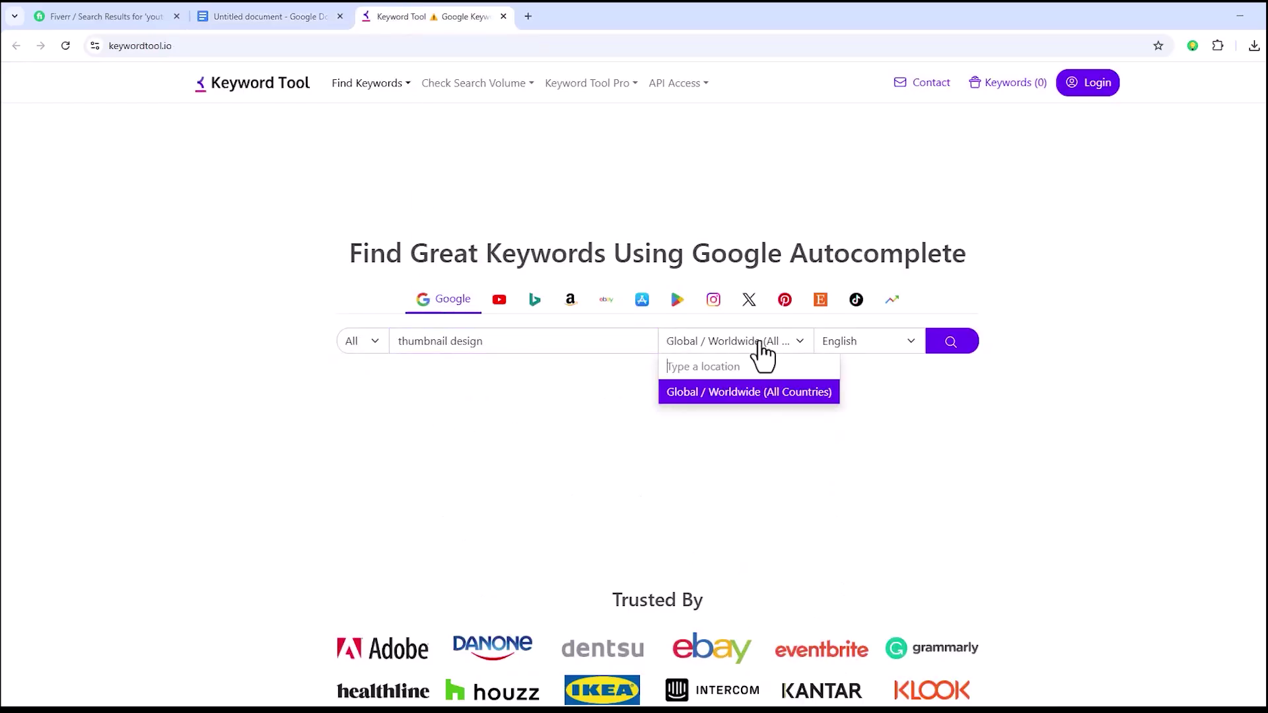
left_click(760, 392)
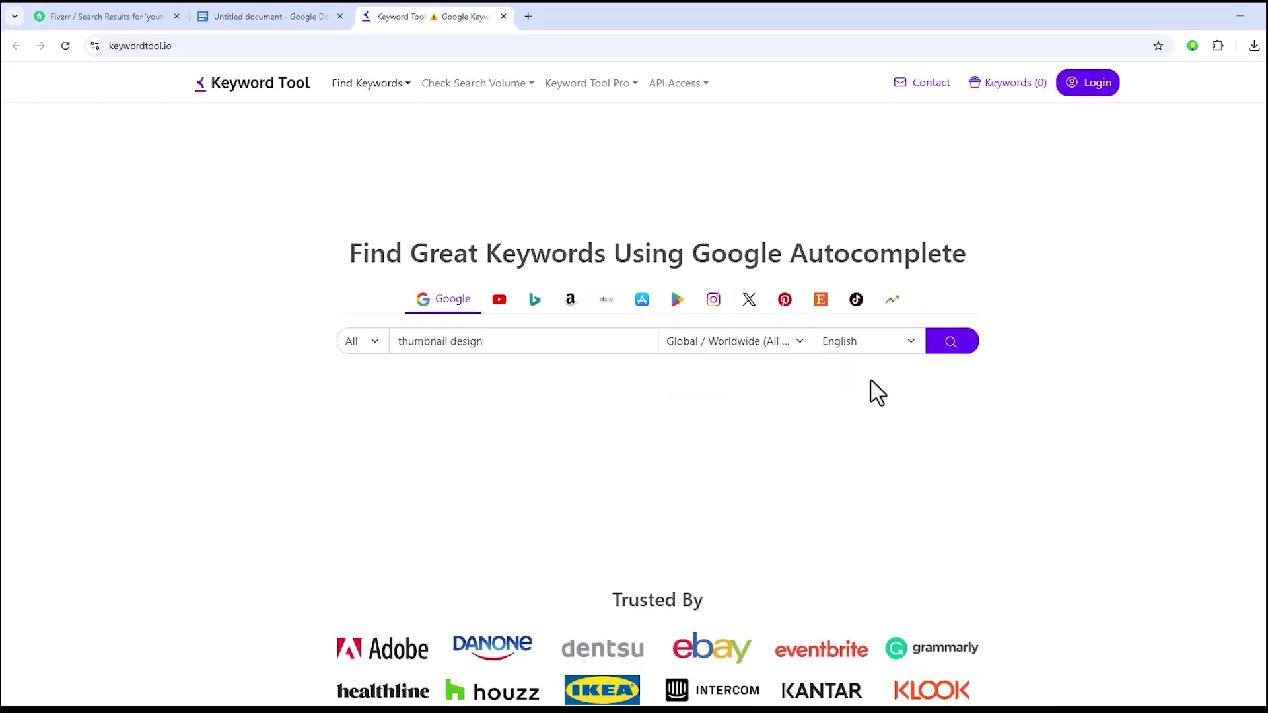
left_click(954, 344)
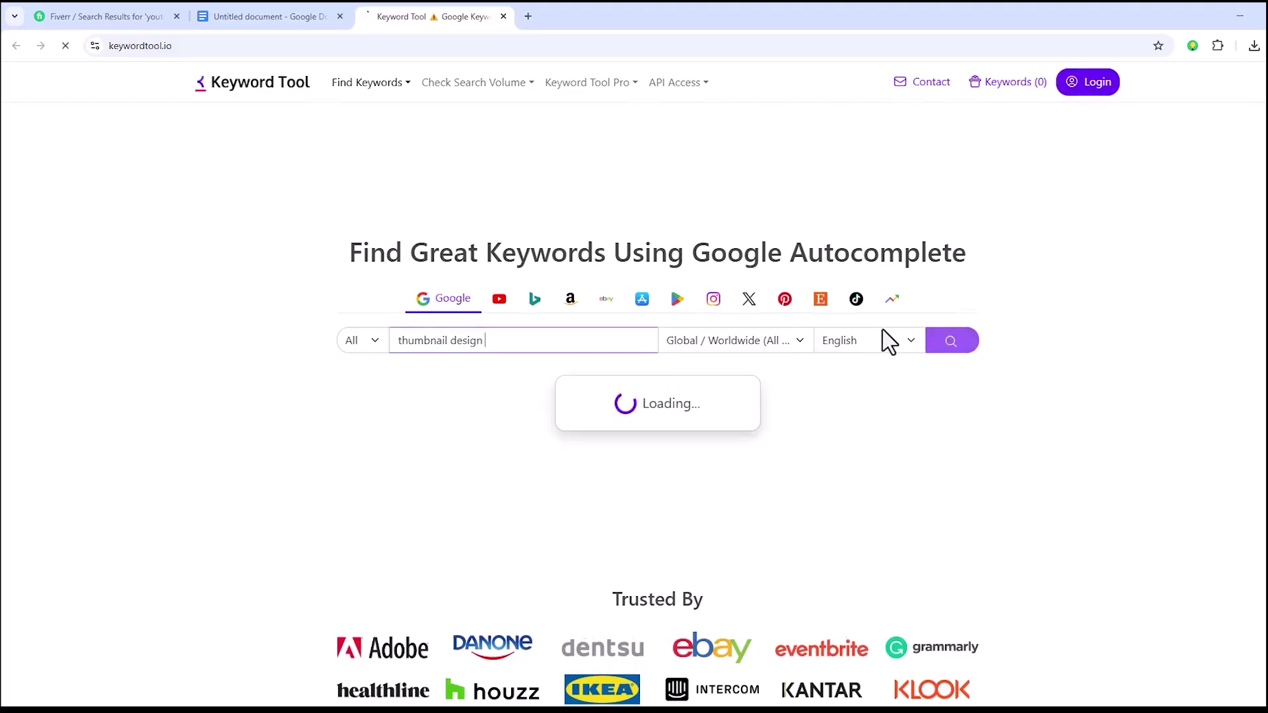
Step: Select all of Keyword Tool's keyword suggestions for "thumbnail design" and copy them without search volume data
scroll(883, 342, "down", 2)
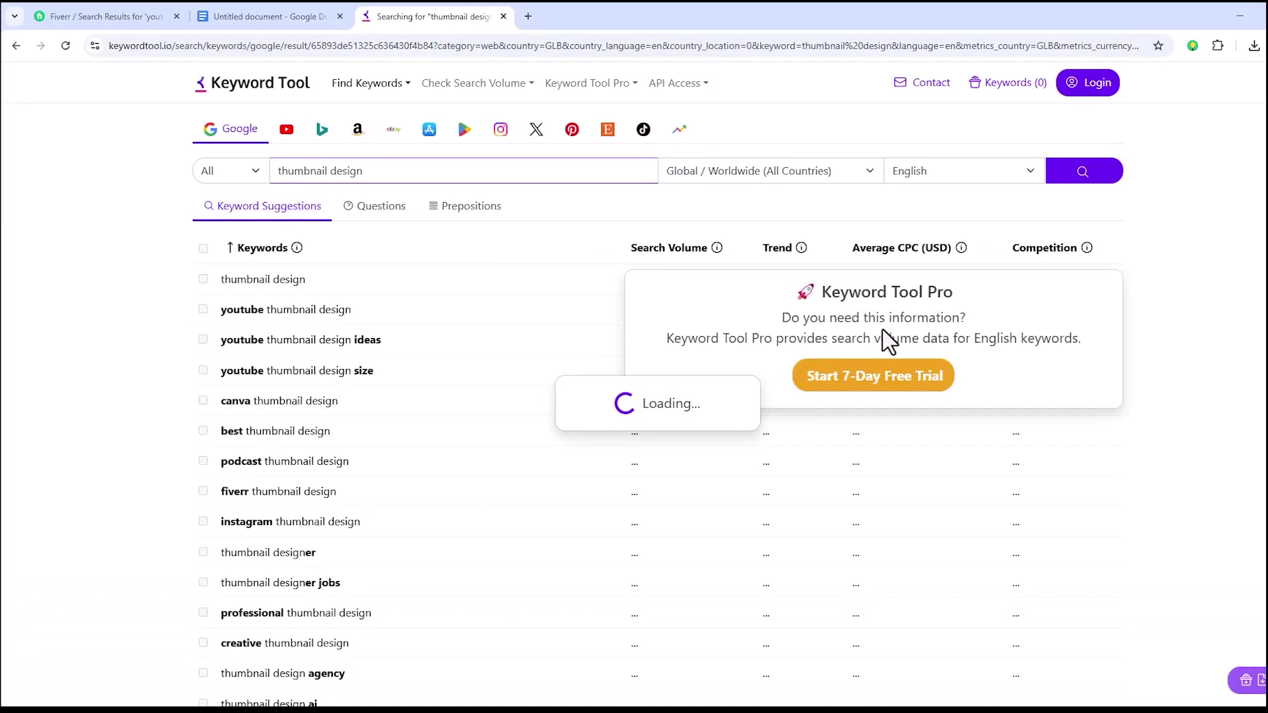
scroll(103, 436, "down", 4)
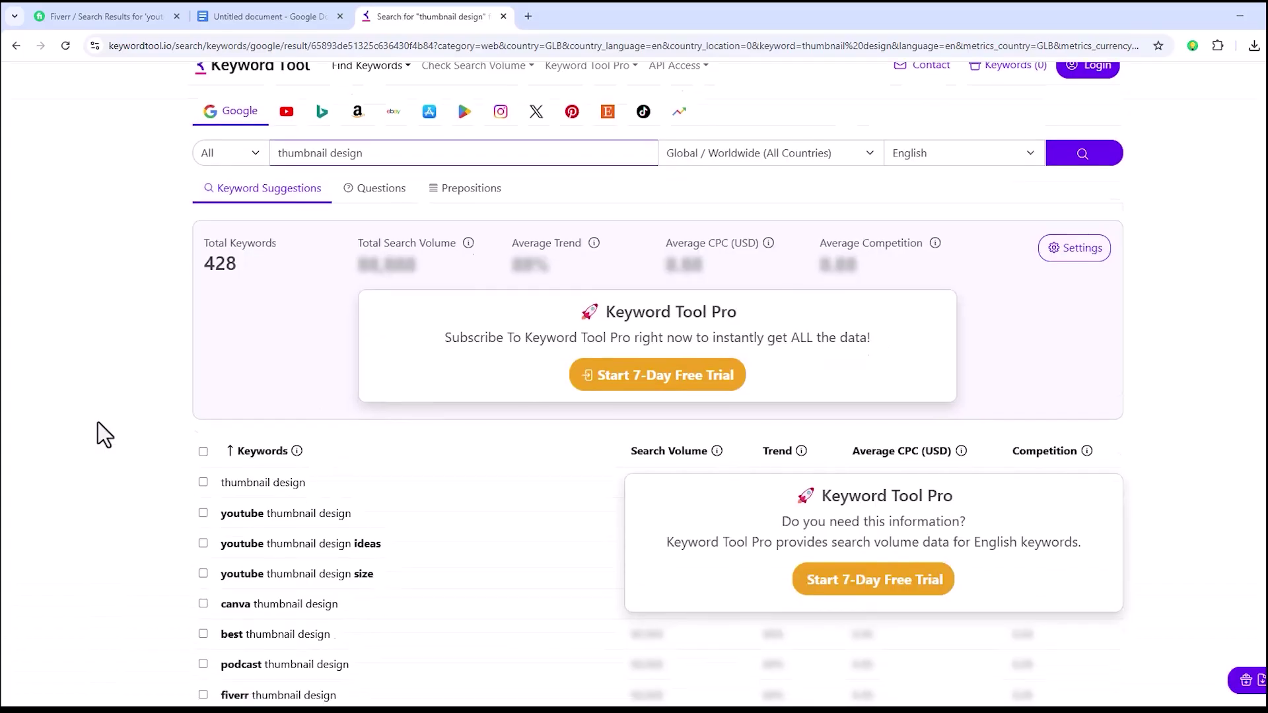
scroll(103, 434, "up", 4)
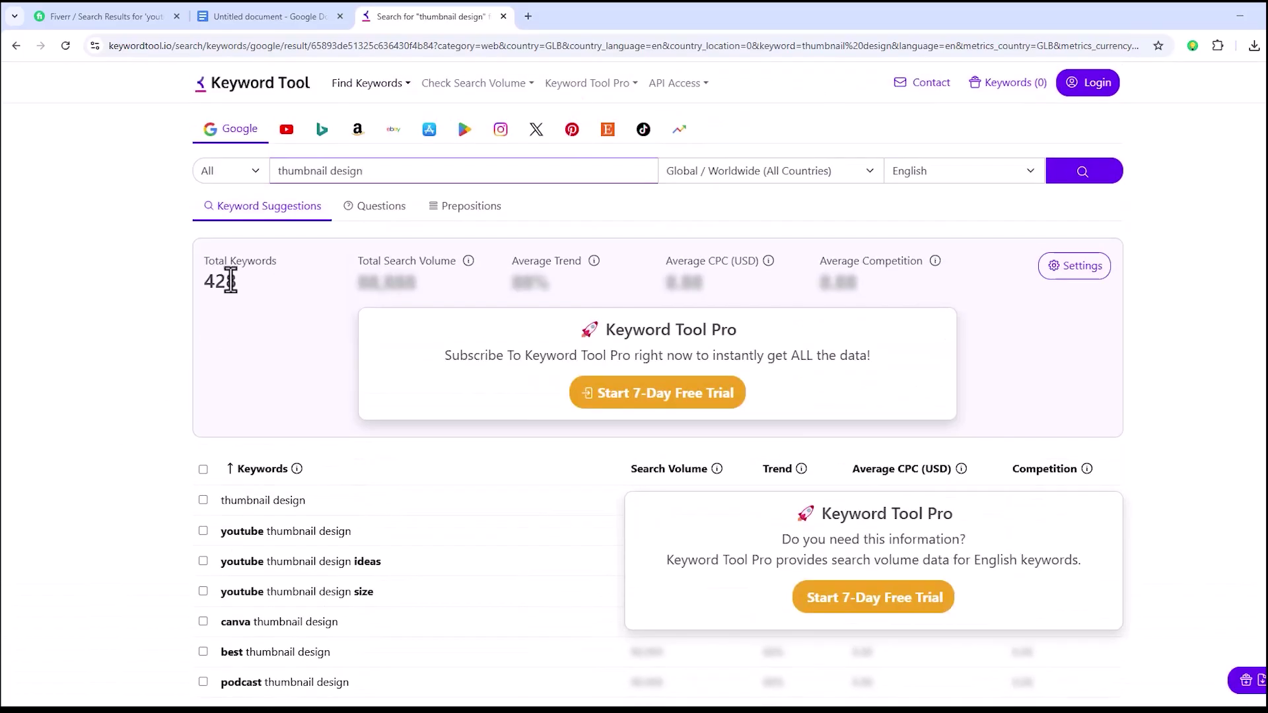
scroll(248, 294, "down", 5)
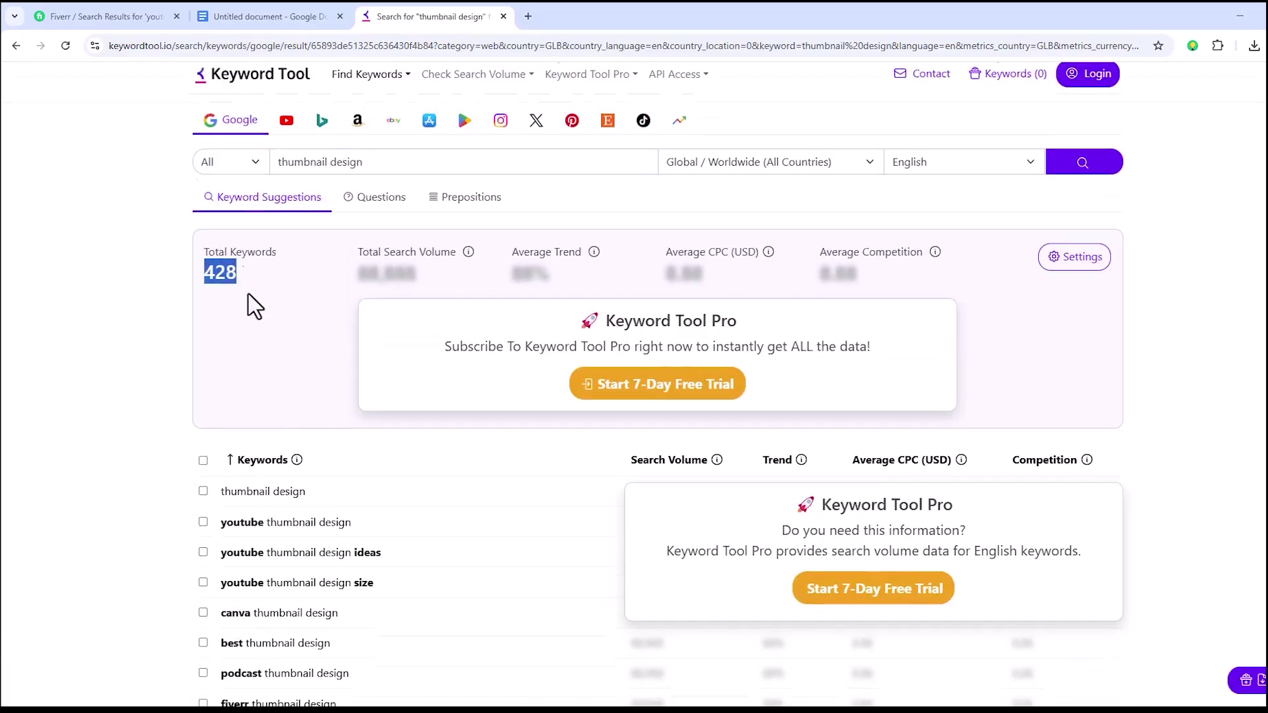
scroll(249, 294, "up", 4)
scroll(248, 295, "down", 1)
scroll(210, 363, "down", 1)
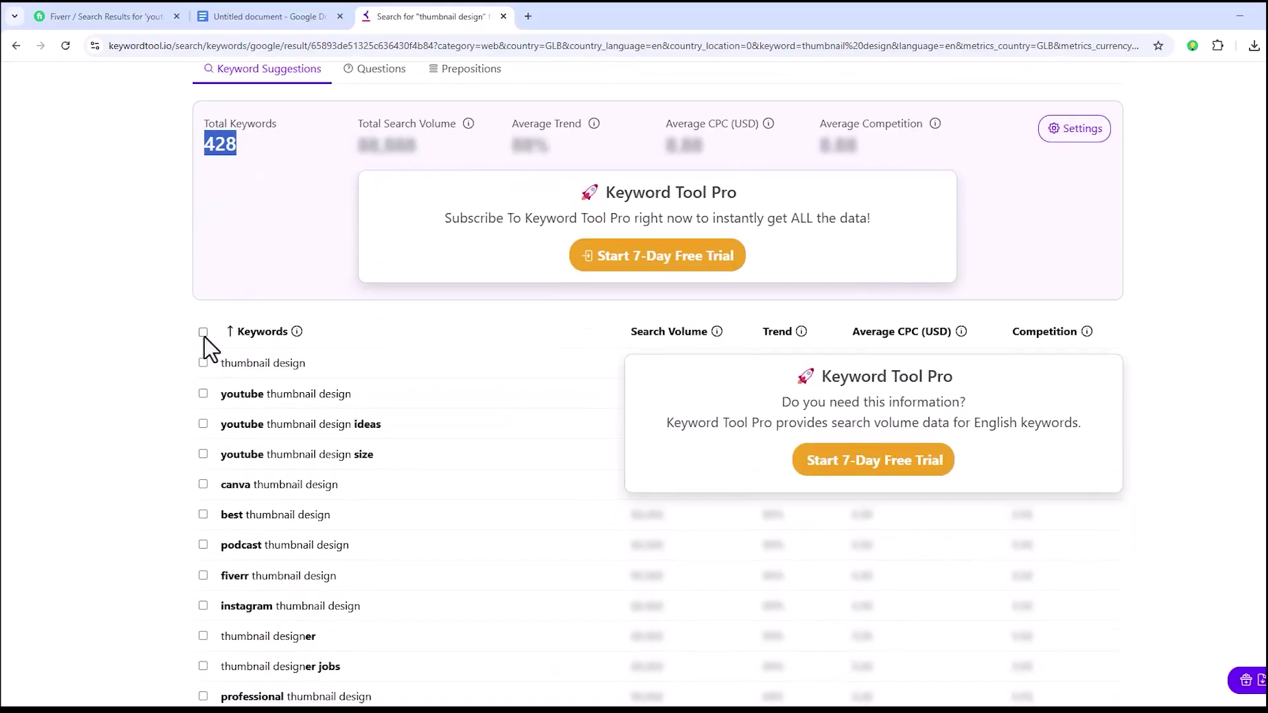
left_click(203, 332)
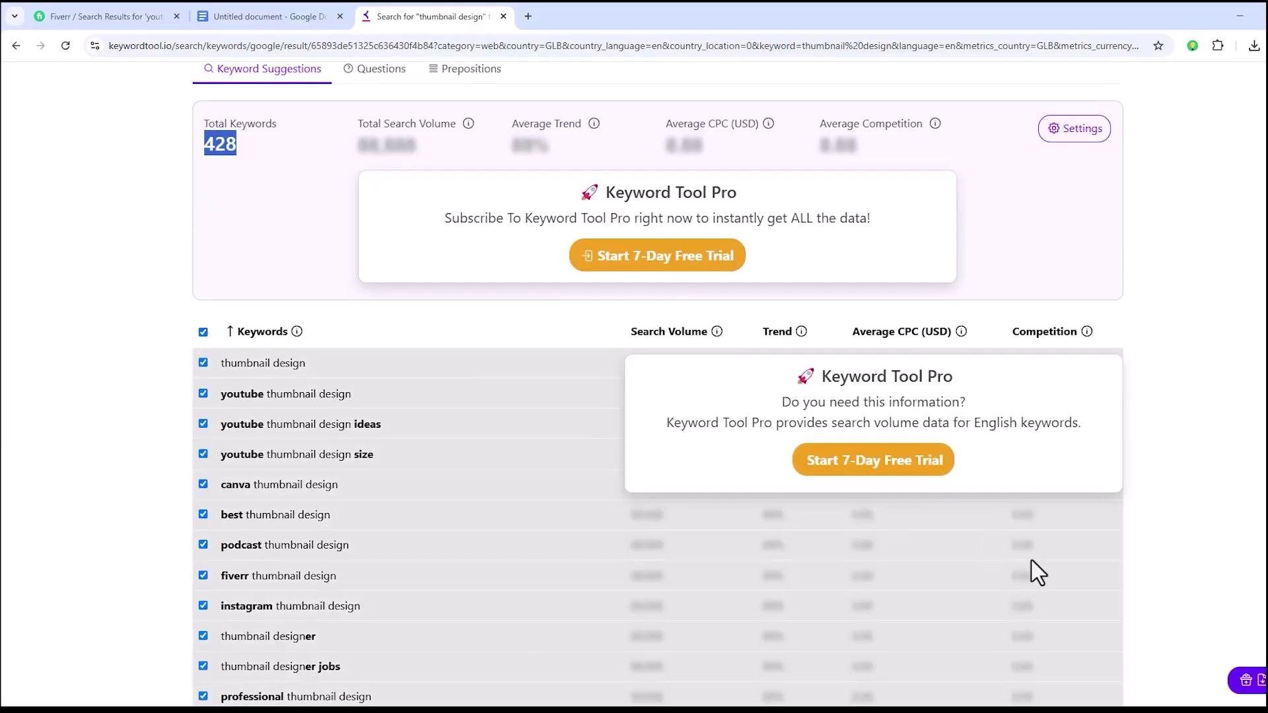
mouse_move(1247, 680)
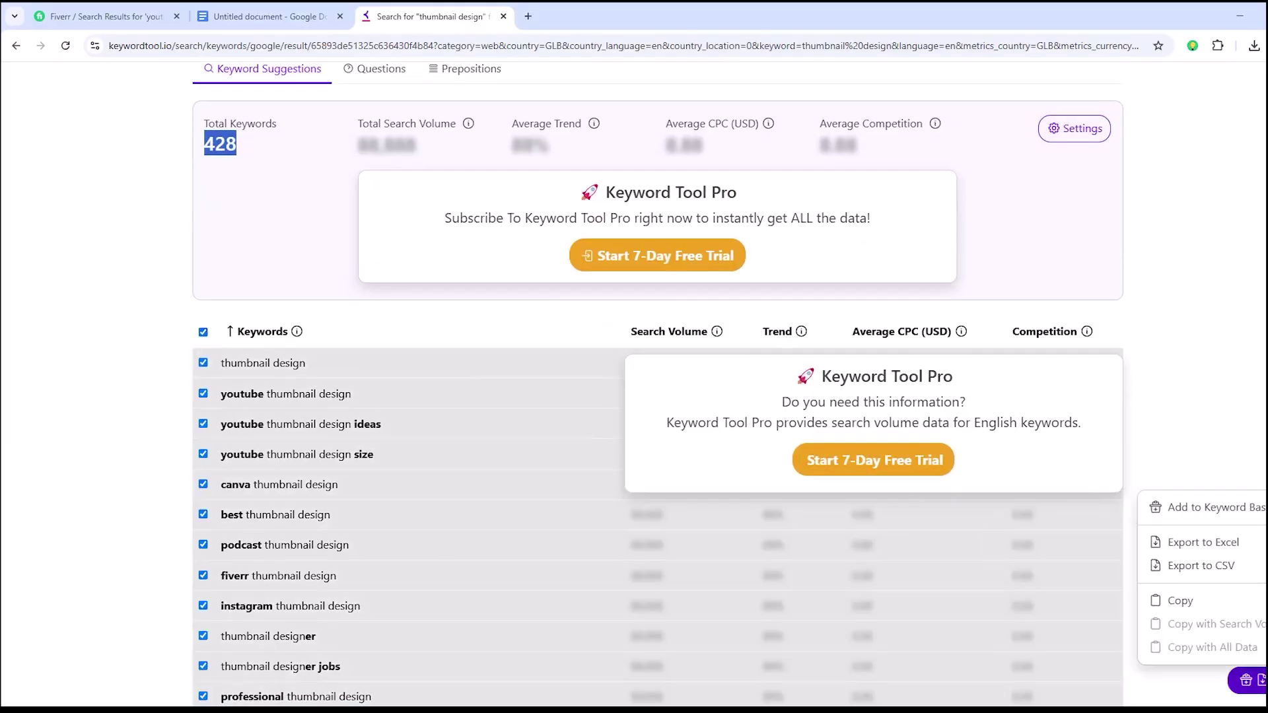
left_click(1212, 602)
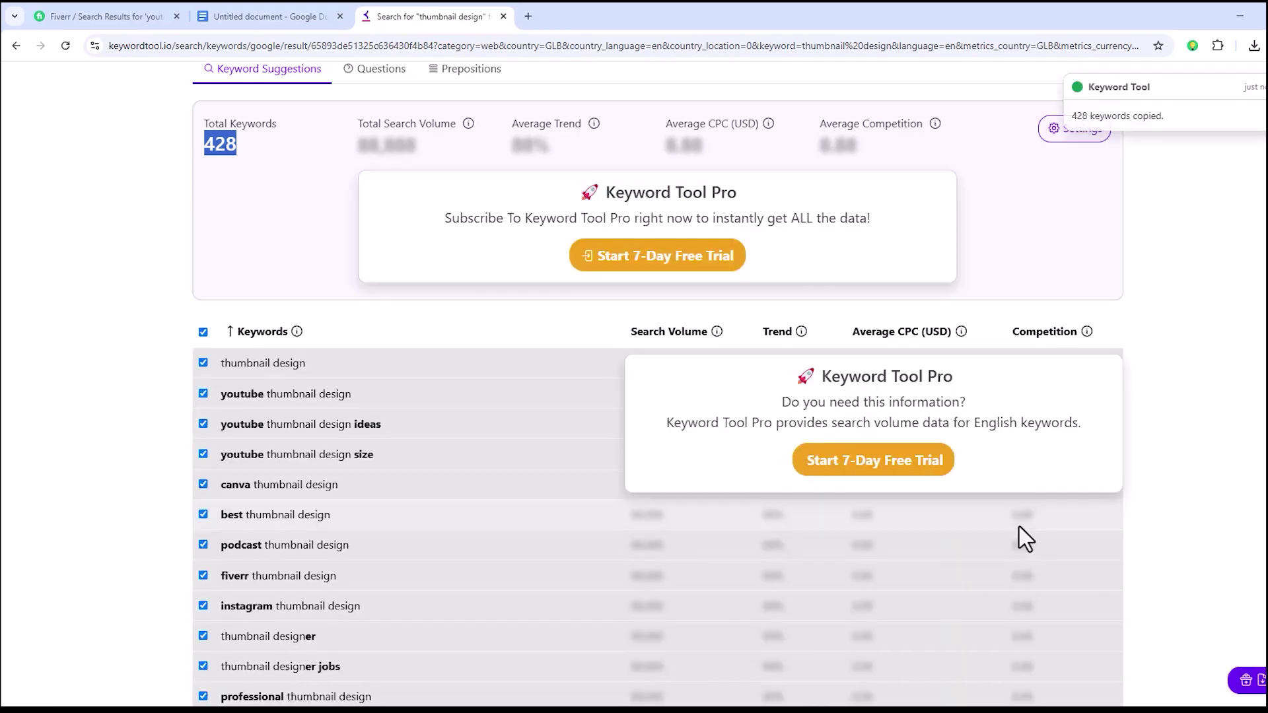
Step: Open ChatGPT in a new browser tab and paste the copied keywords into the message of the "Thumbnail Keyword Cleanup" chat
left_click(291, 14)
left_click(534, 17)
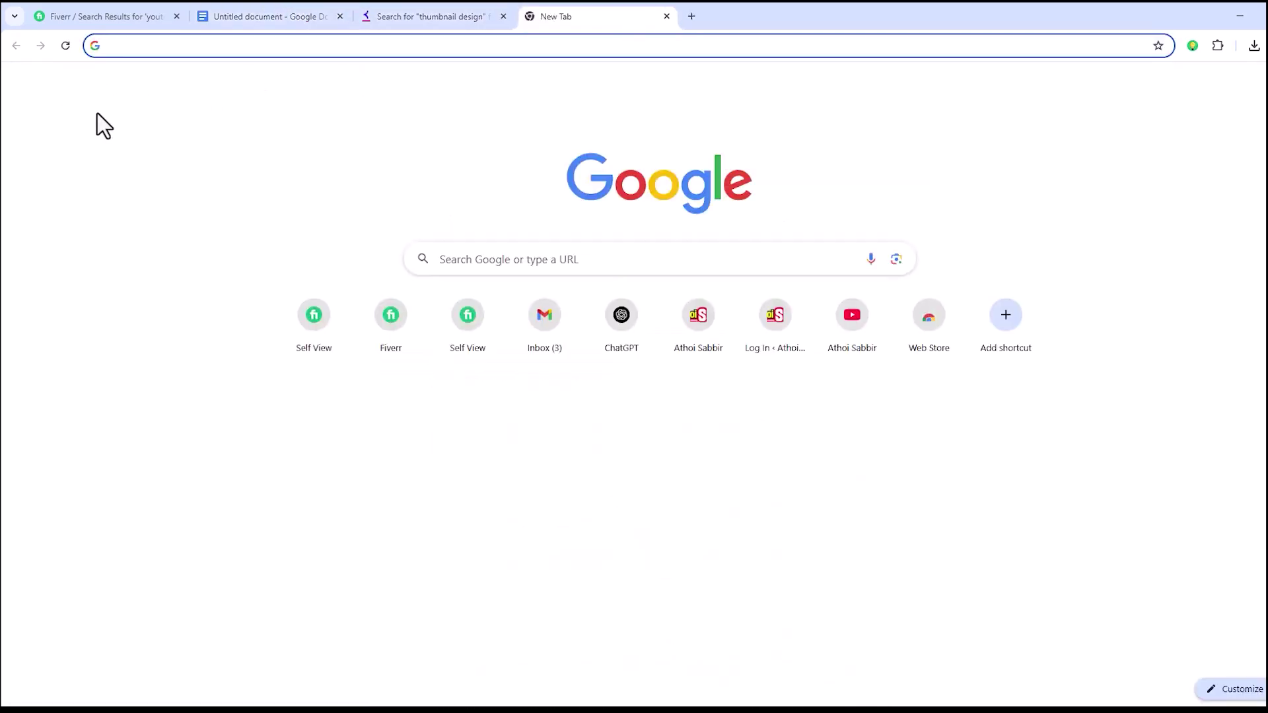
left_click(632, 343)
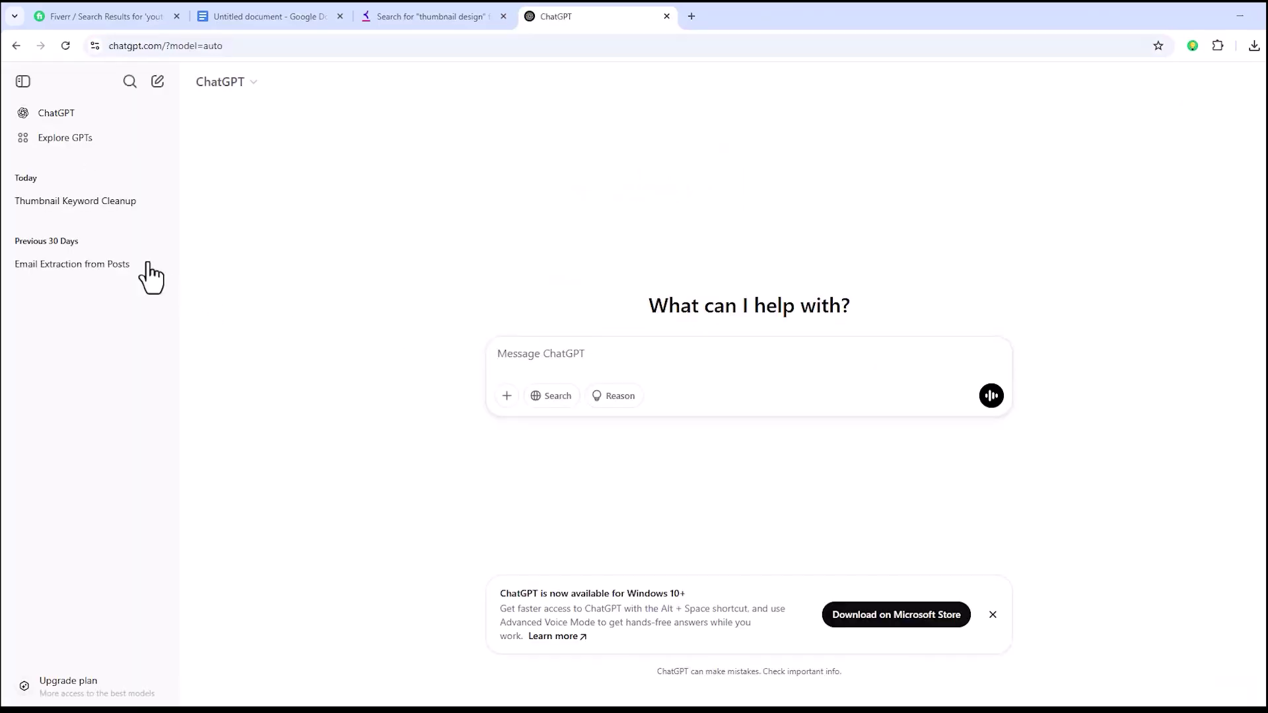
left_click(93, 209)
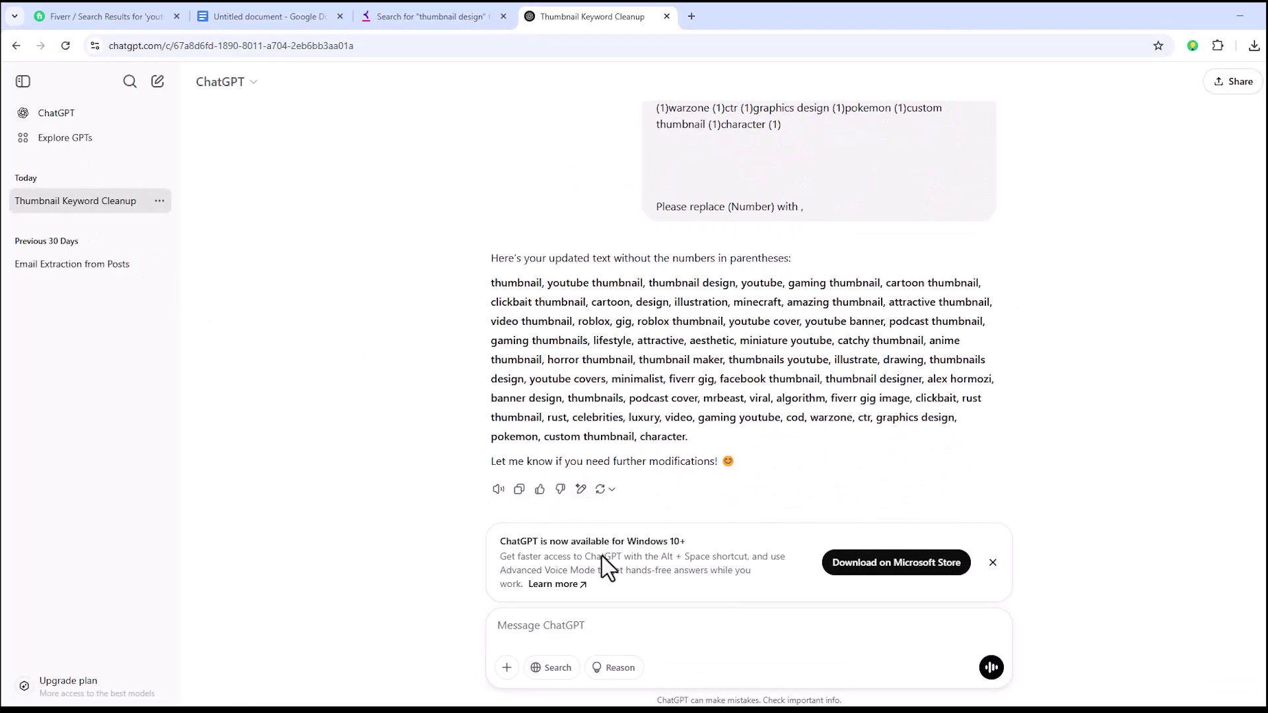
key("ctrl+v")
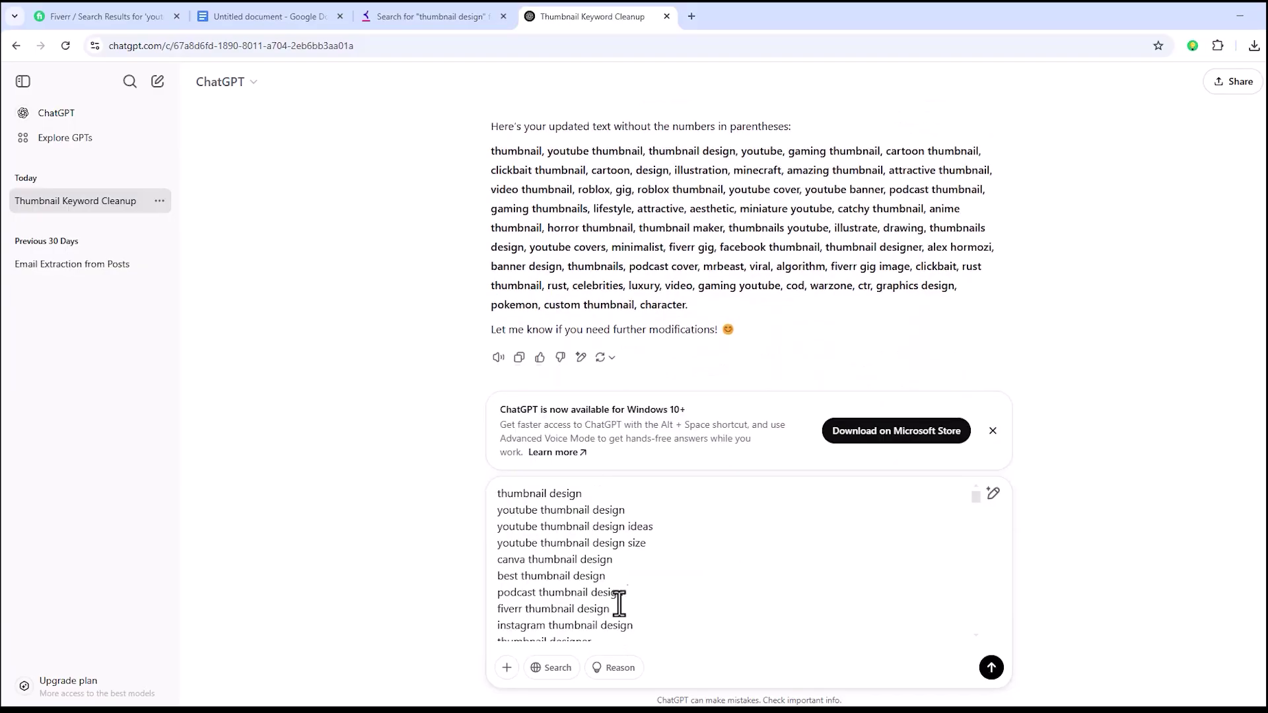
Step: Below the pasted keywords, add the request "Make this keyword like this" followed by a comma-separated example of the word "keyword" repeated three times
scroll(623, 581, "down", 3)
scroll(622, 581, "down", 15)
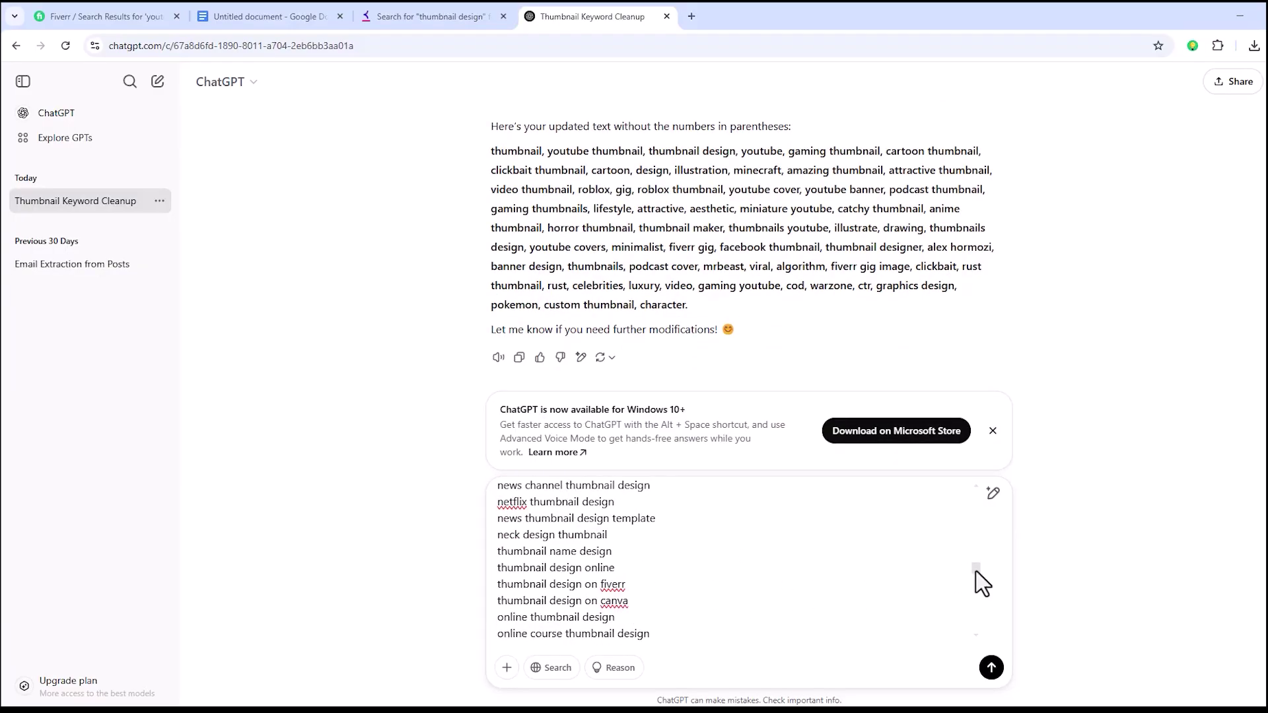
left_click_drag(976, 572, 983, 641)
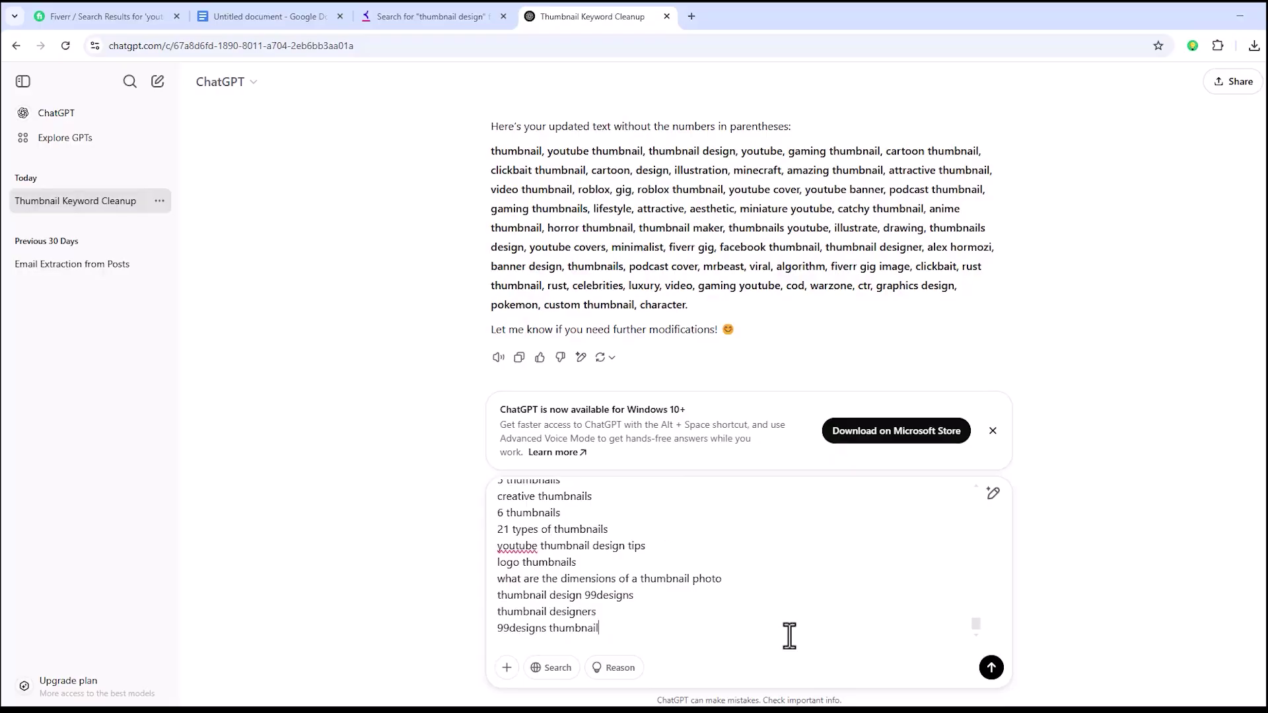
key("shift+Return")
key("shift+Return")
key("shift+Return")
key("shift+Return")
key("shift+Return")
key("shift+Return")
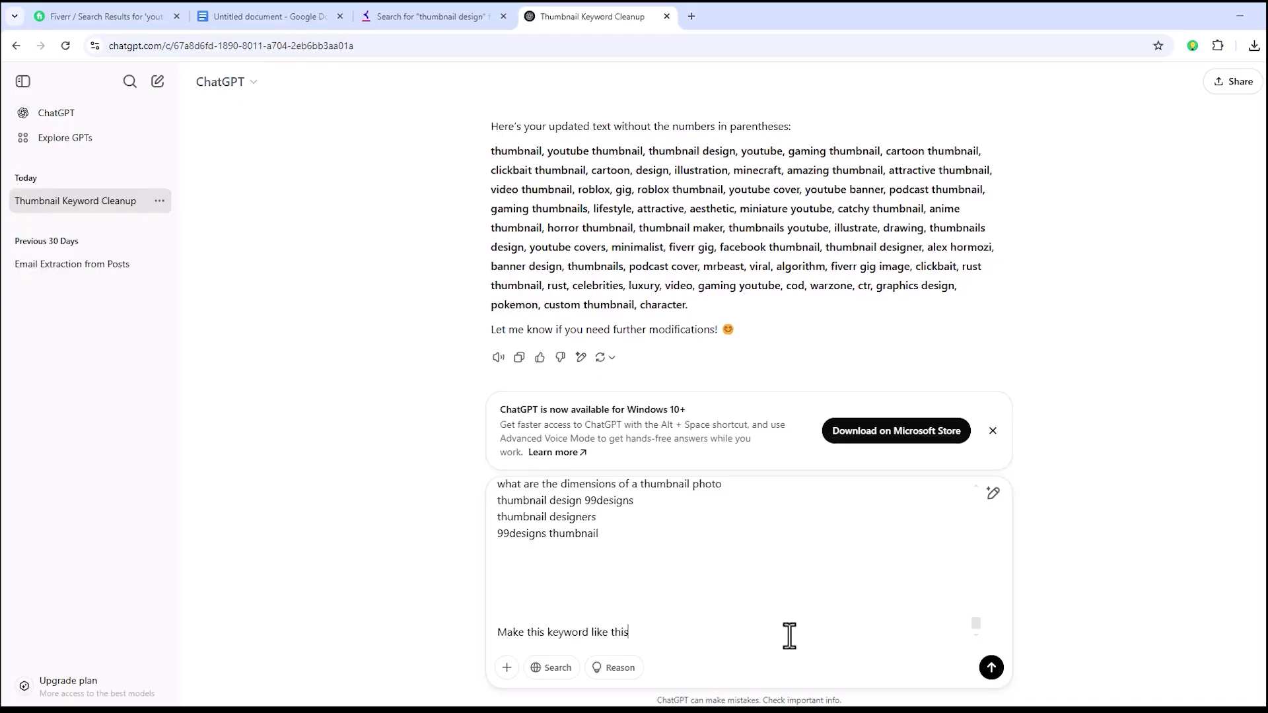
key("shift+Return")
key("shift+Return")
key("shift+Return")
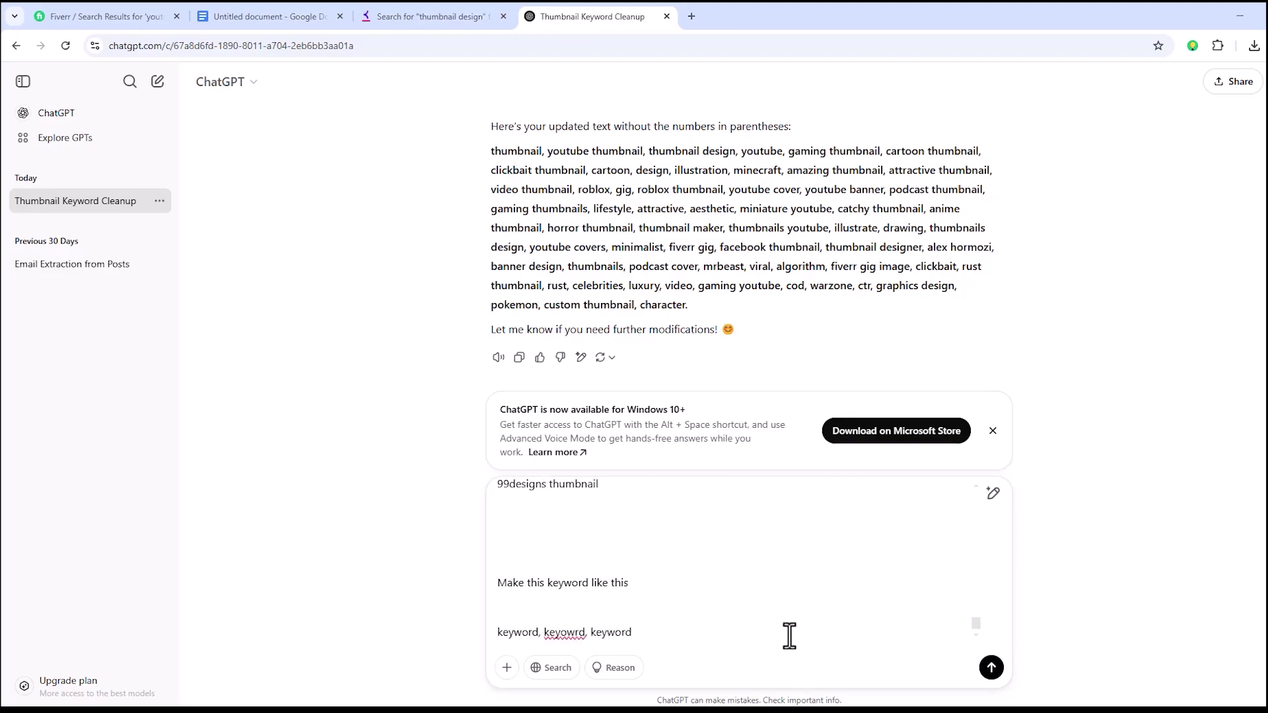
Step: Correct the misspelled "keyowrd" in the example to "keyword" and send the prompt
right_click(579, 632)
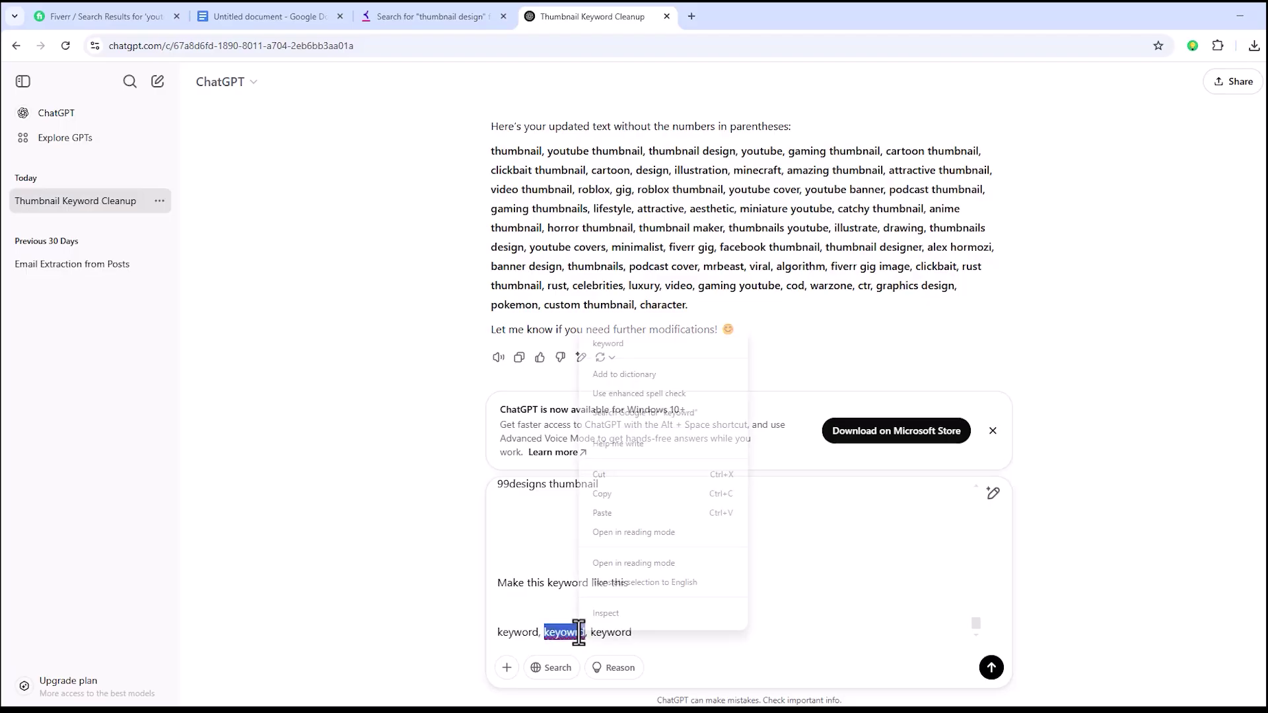
left_click(637, 344)
left_click(991, 668)
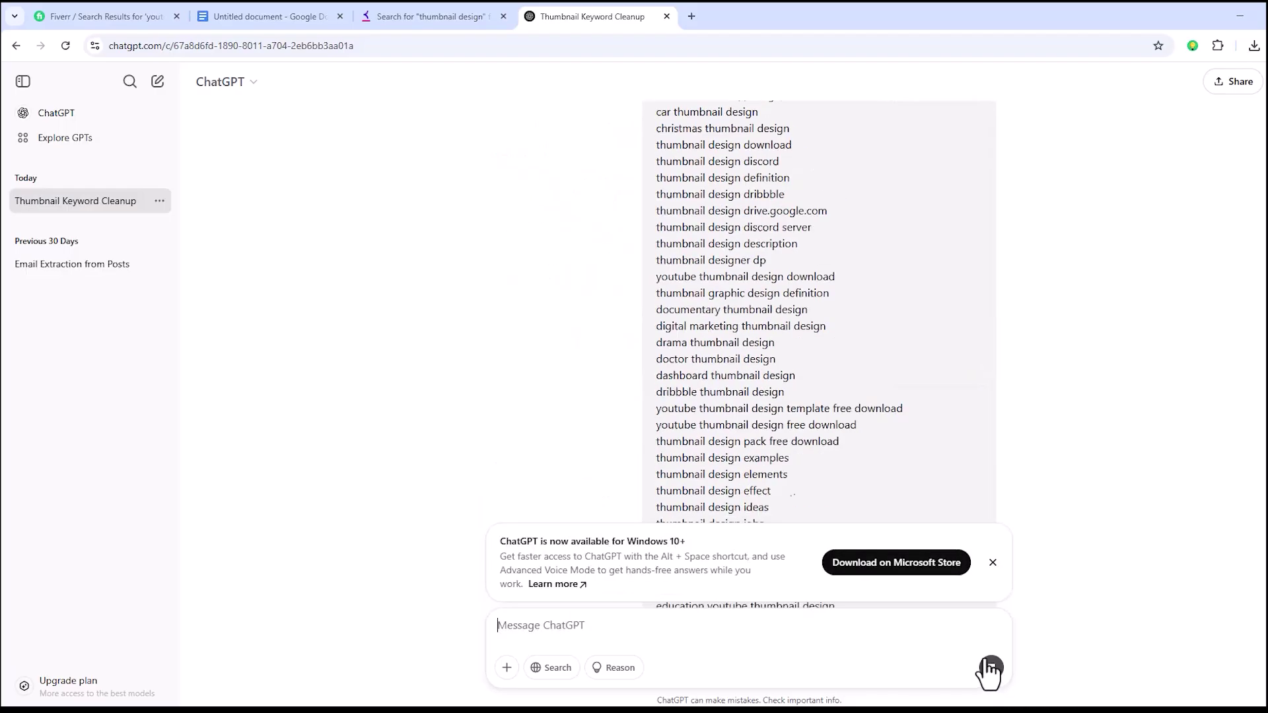
Step: Dismiss the Windows app banner and send ChatGPT the follow-up "please give me" to request the formatted list
left_click(992, 562)
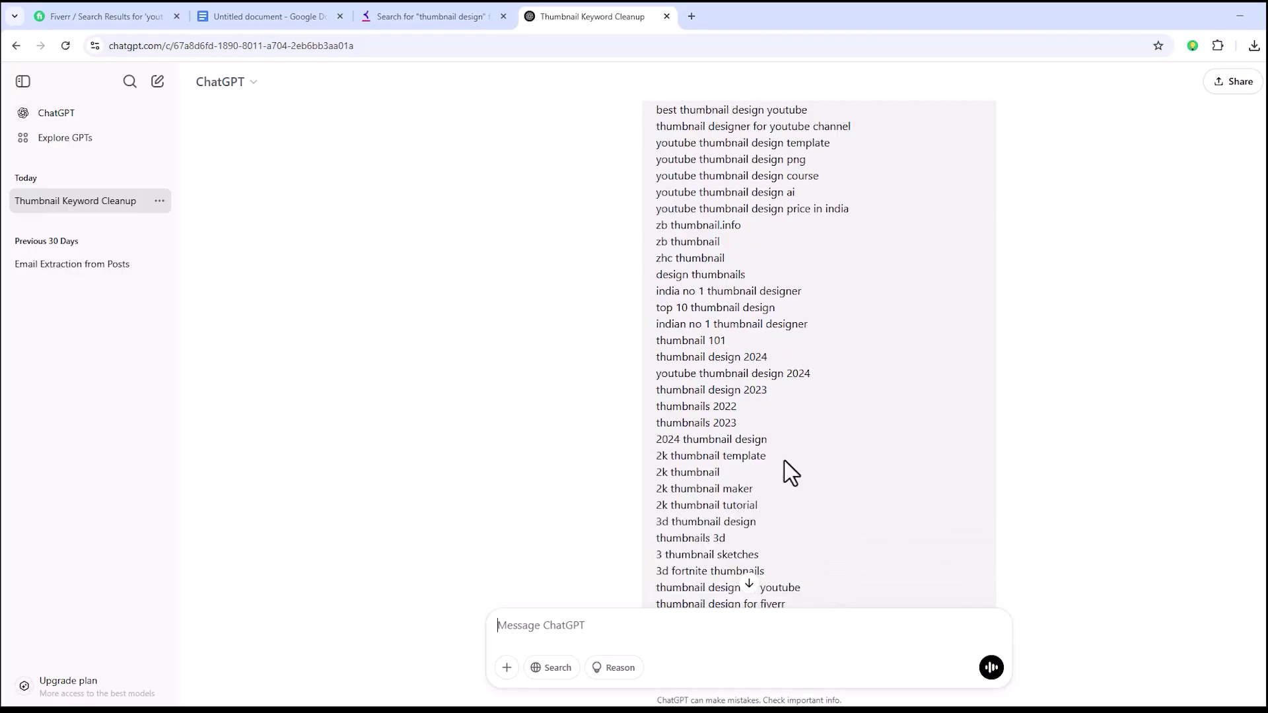
scroll(784, 461, "down", 10)
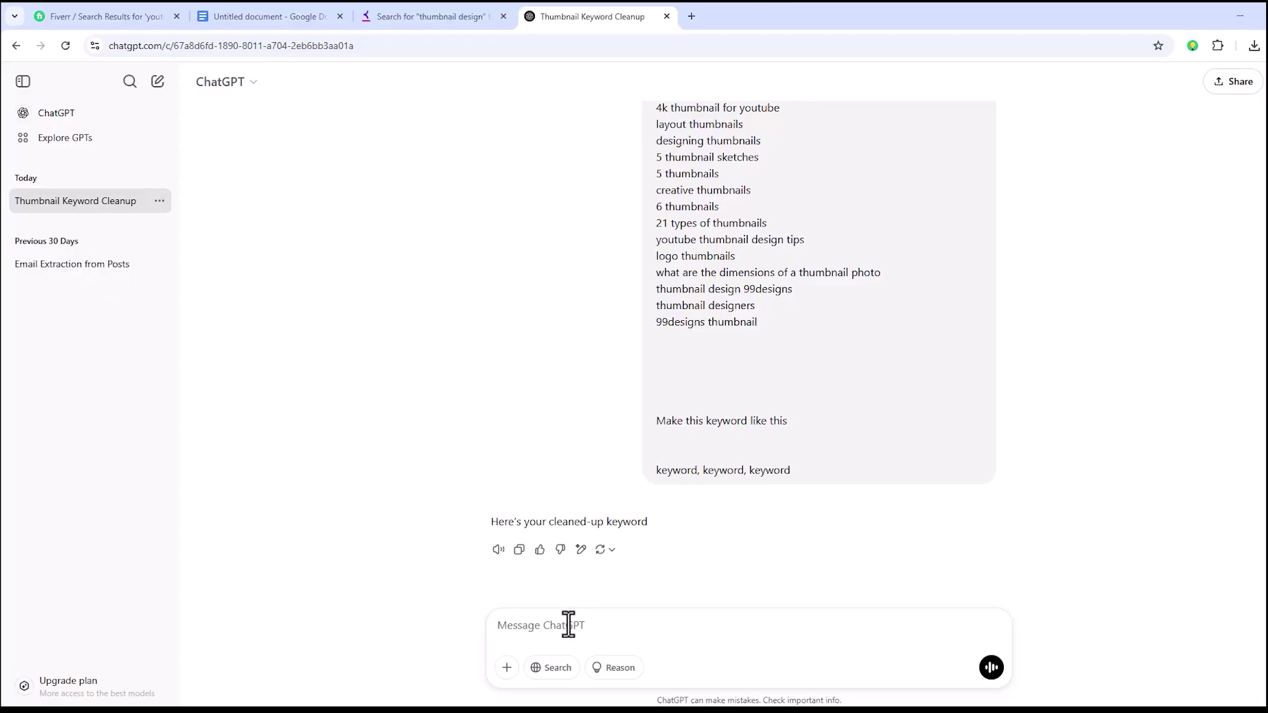
type("please give me")
key("Return")
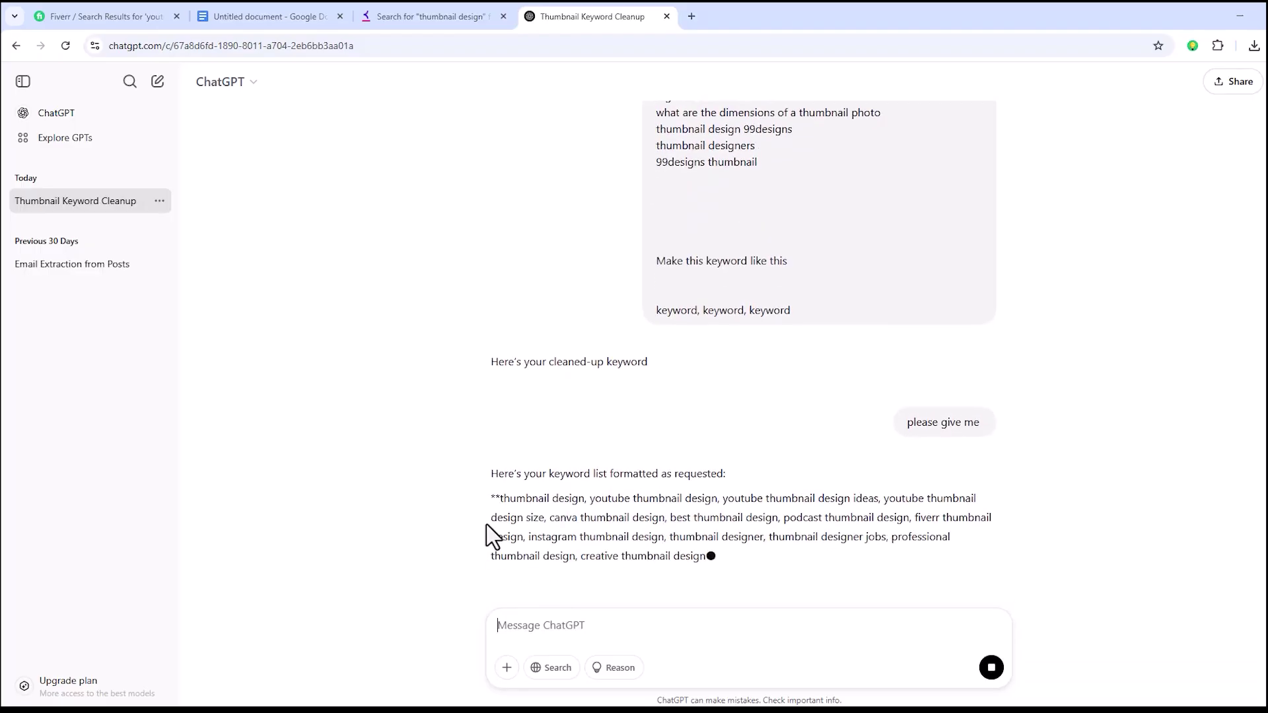
Step: Examine the keyword list as ChatGPT generates it, and look over the existing gig titles in the Google Docs document meanwhile
scroll(614, 396, "up", 10)
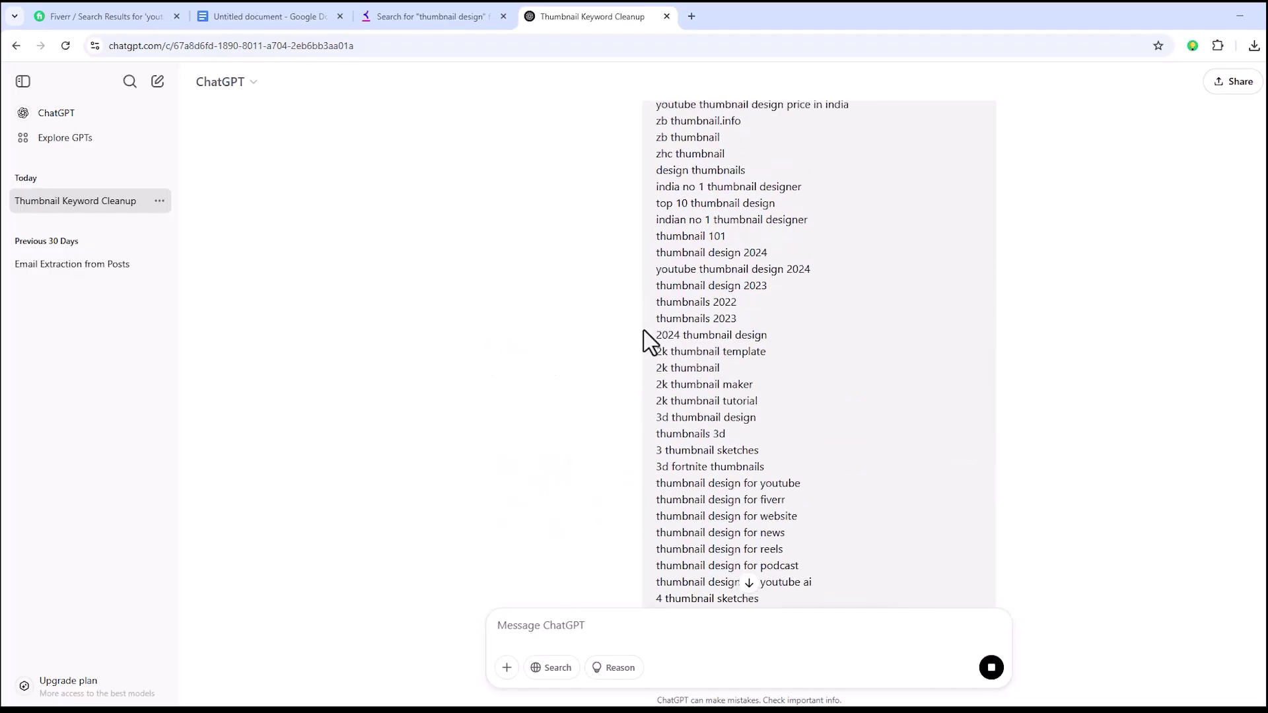
scroll(657, 301, "down", 10)
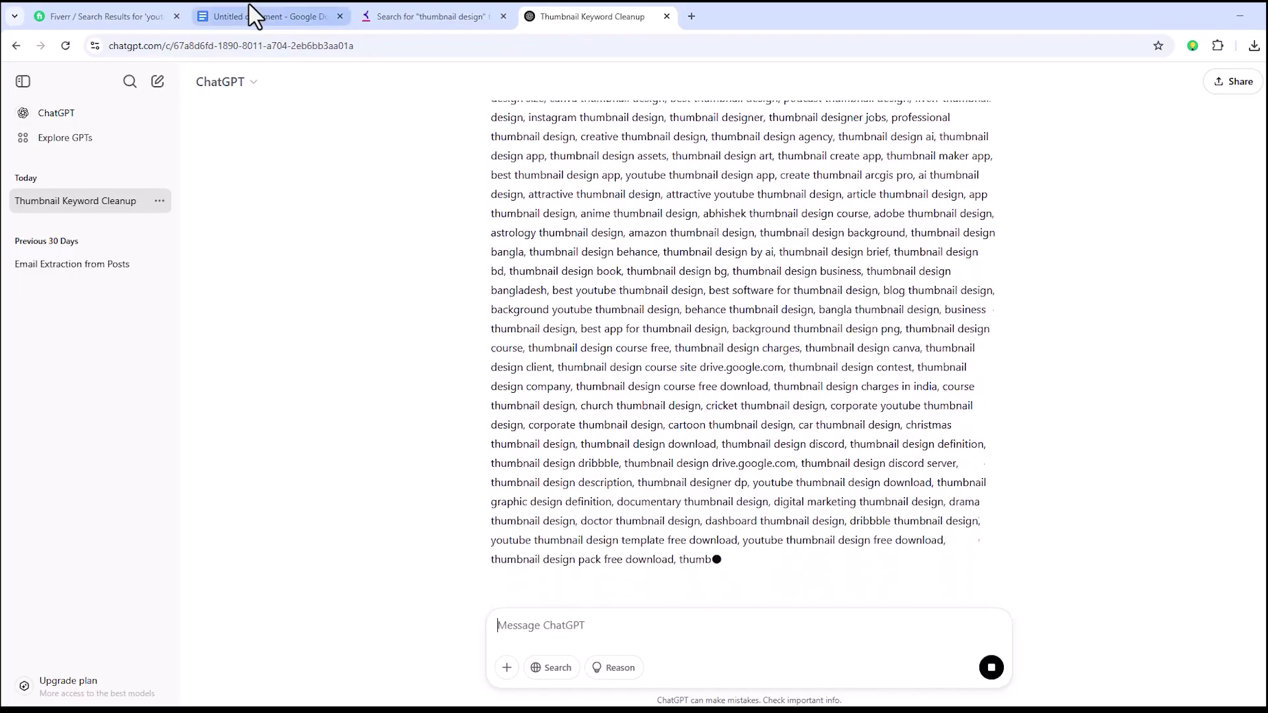
left_click(249, 16)
left_click(545, 374)
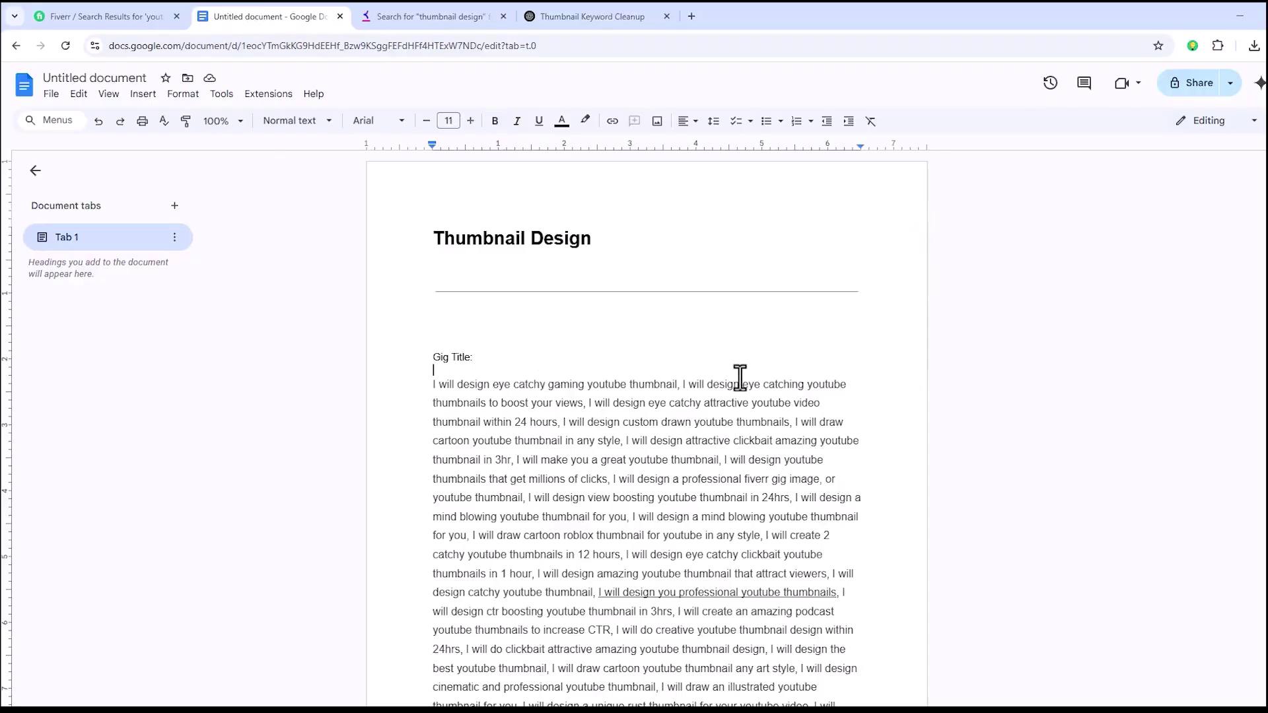
scroll(743, 376, "down", 20)
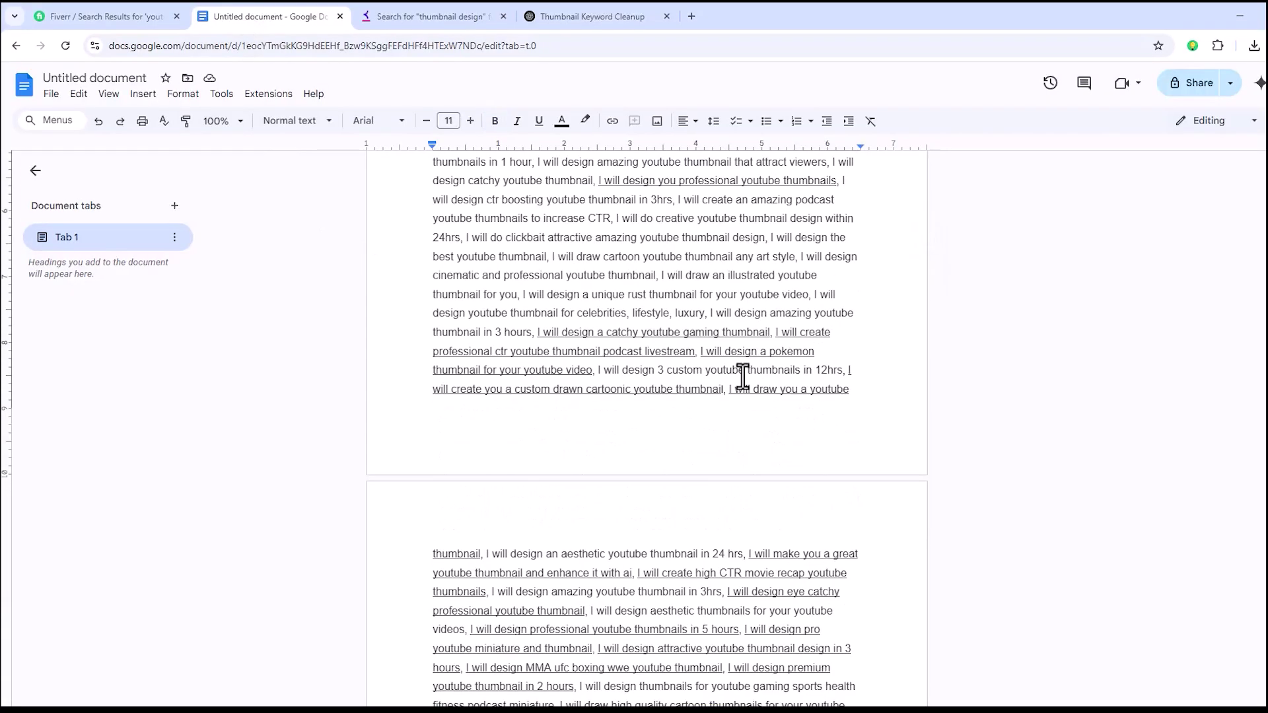
scroll(707, 391, "down", 4)
left_click(581, 16)
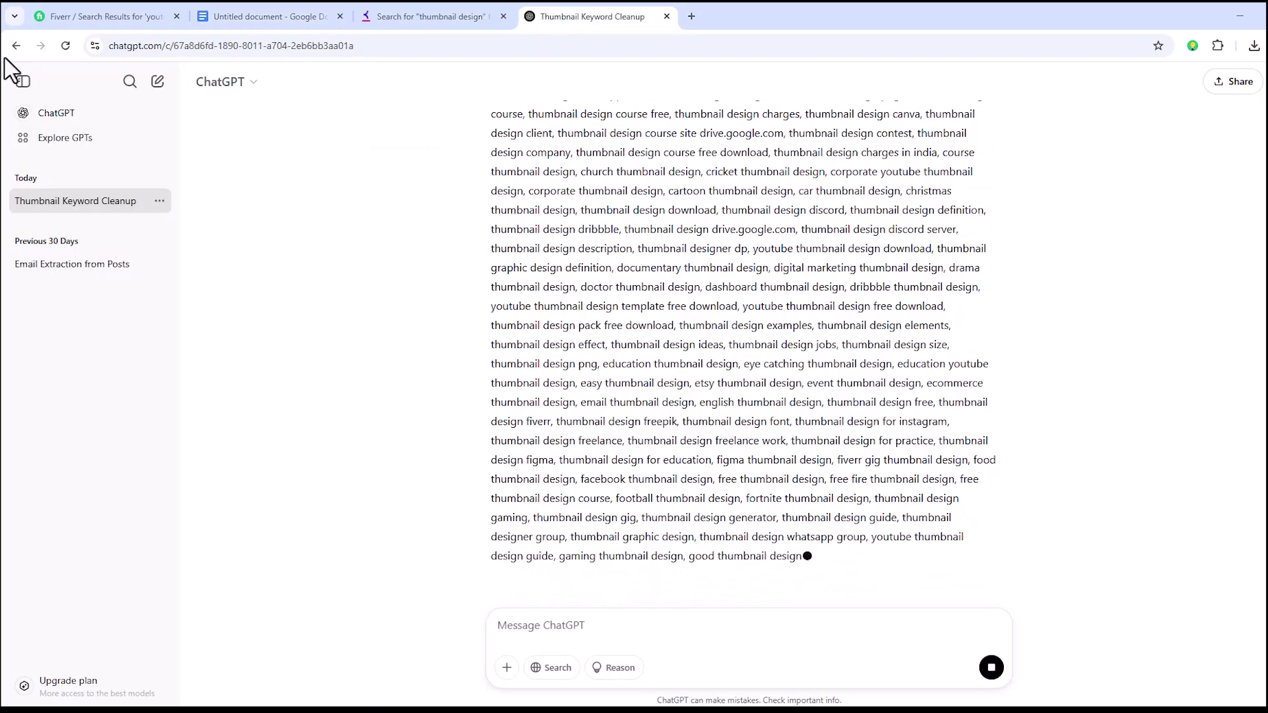
scroll(493, 370, "up", 5)
scroll(493, 370, "up", 3)
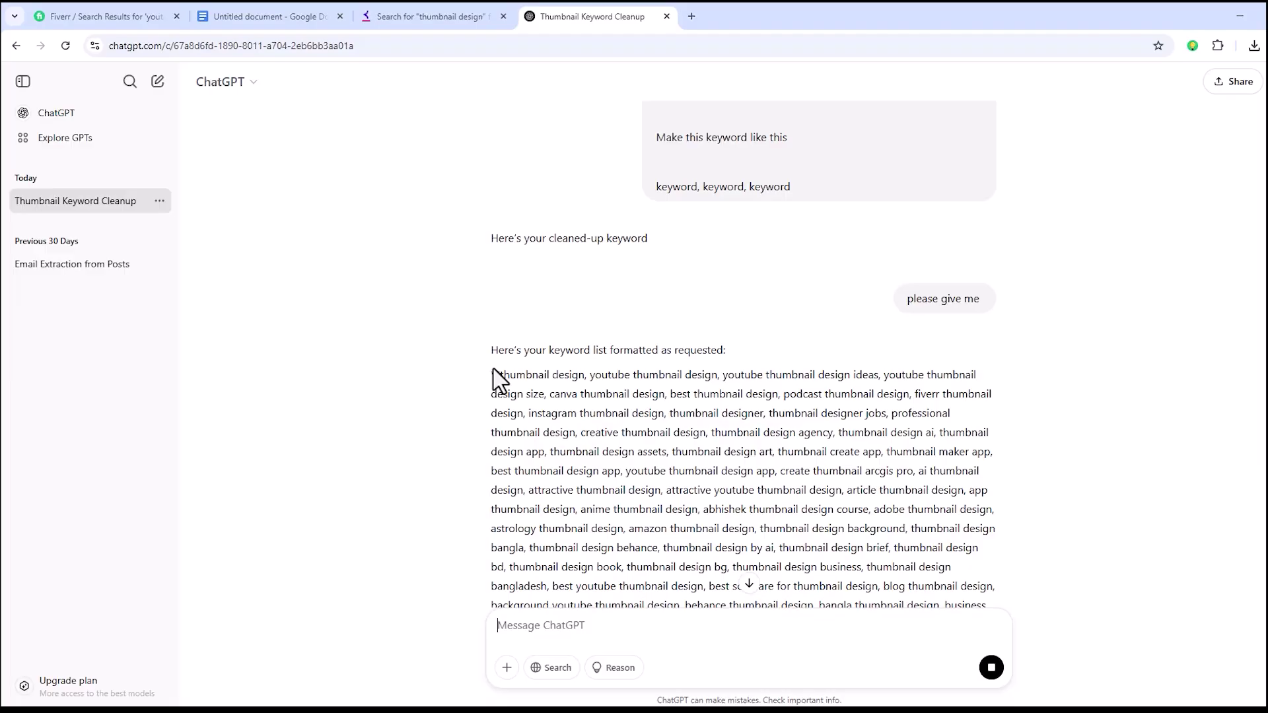
scroll(500, 381, "down", 10)
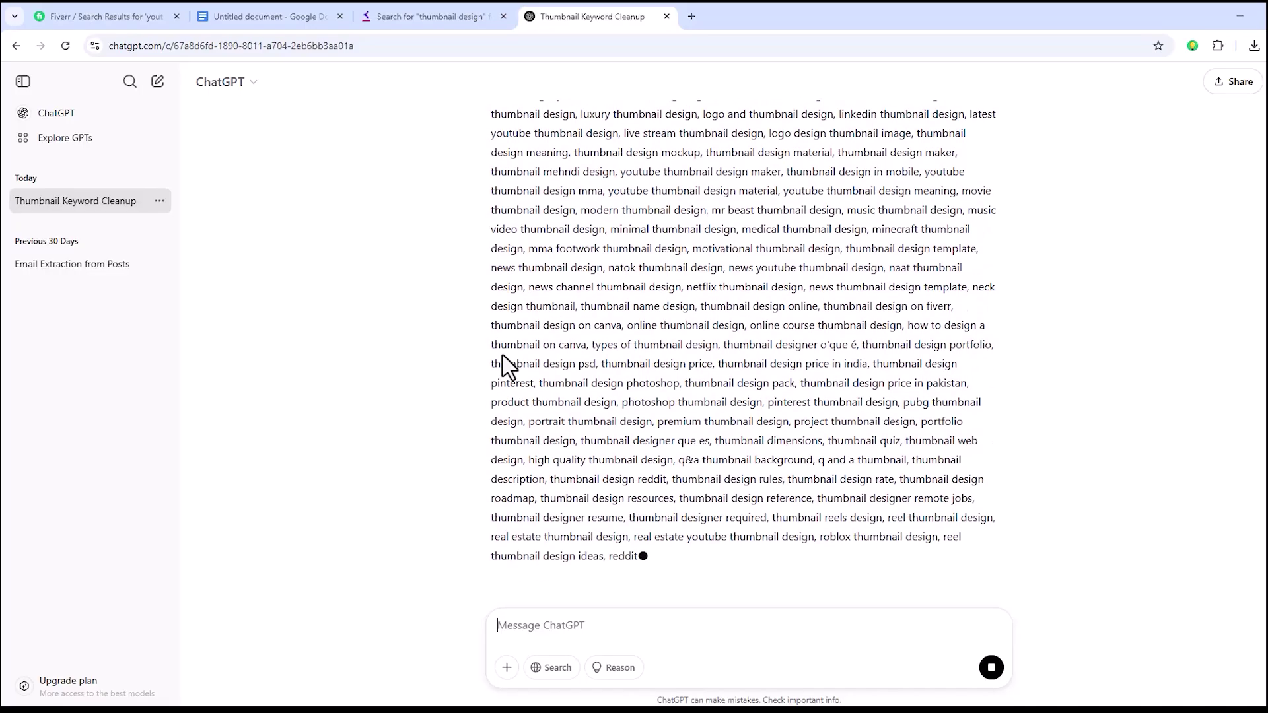
scroll(508, 367, "up", 15)
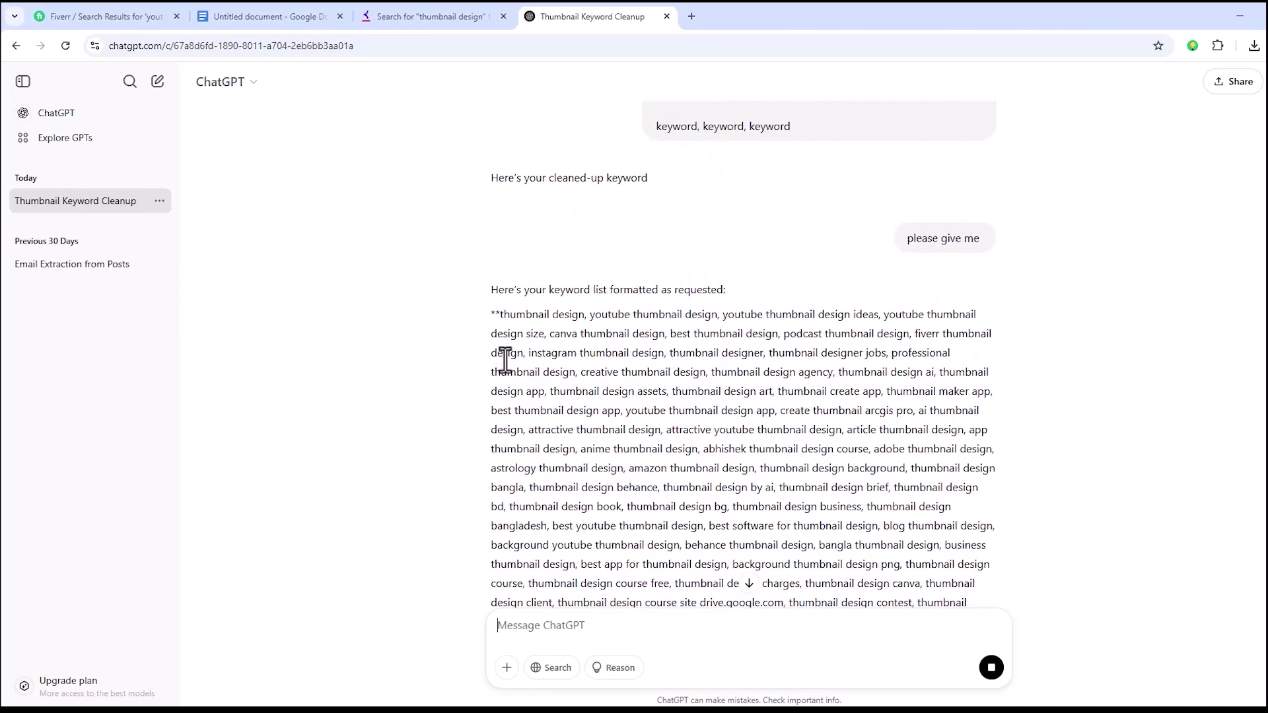
scroll(515, 389, "down", 15)
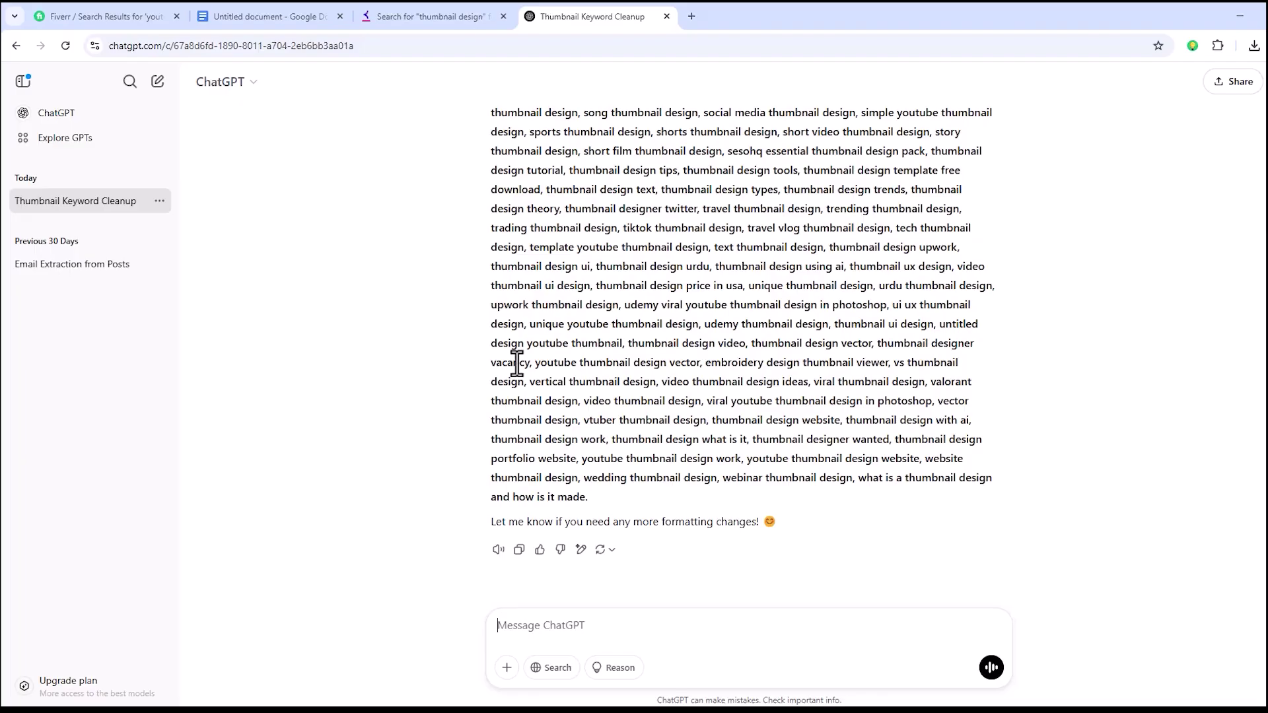
Step: Copy the complete comma-separated keyword list from ChatGPT's latest reply, without its introductory and closing sentences
scroll(609, 428, "up", 20)
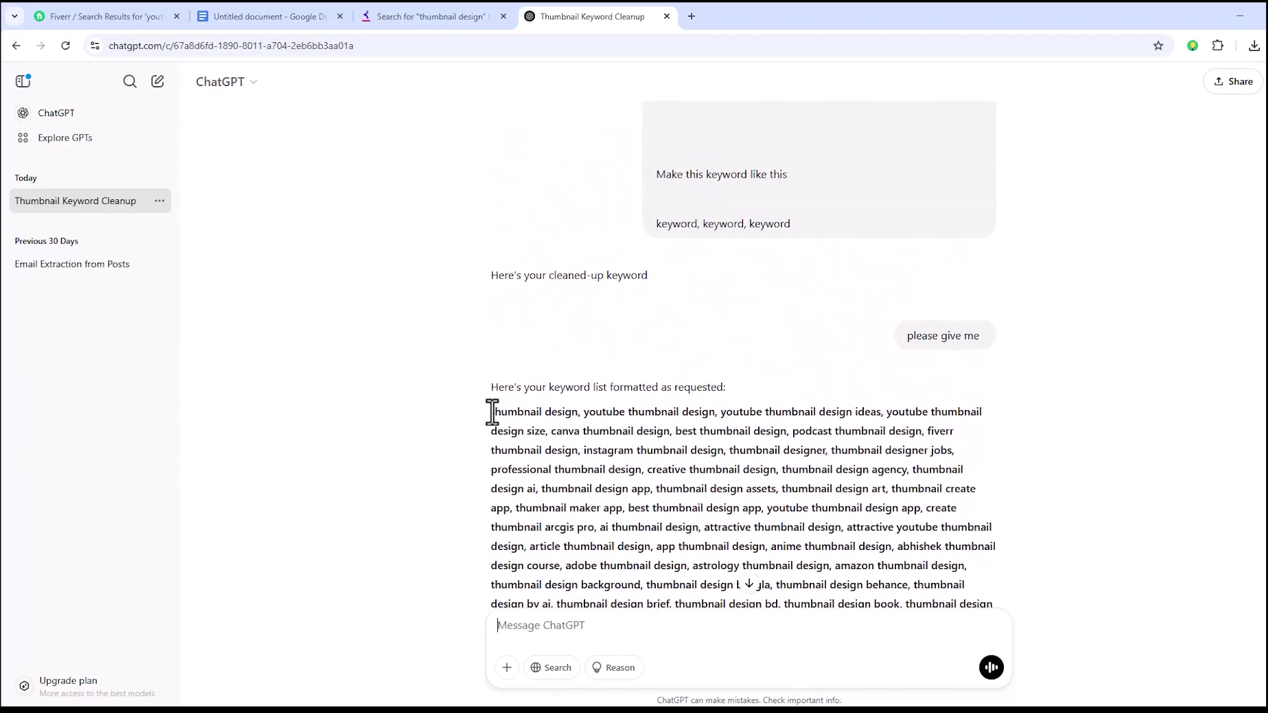
left_click_drag(492, 412, 584, 497)
right_click(584, 497)
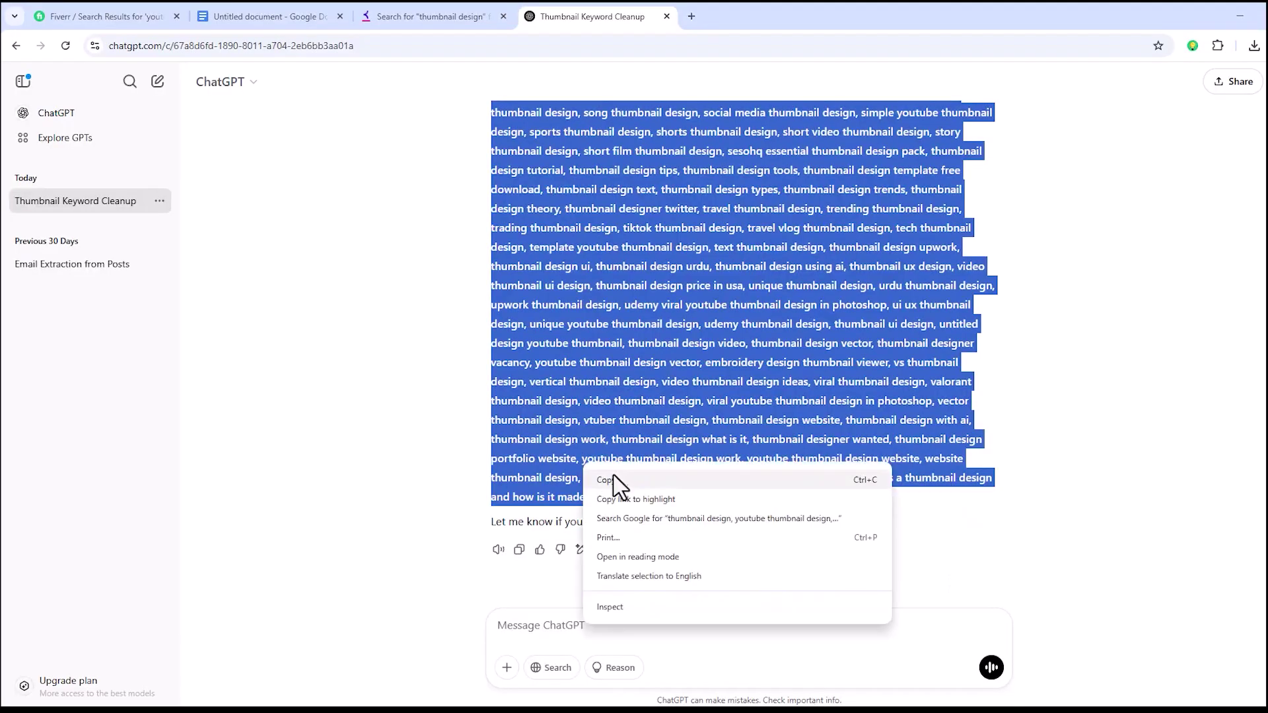
left_click(617, 484)
Step: Switch to the Google Docs document, move the "Google Search:" heading onto a new page and paste the keyword list below it
left_click(310, 17)
left_click(458, 263)
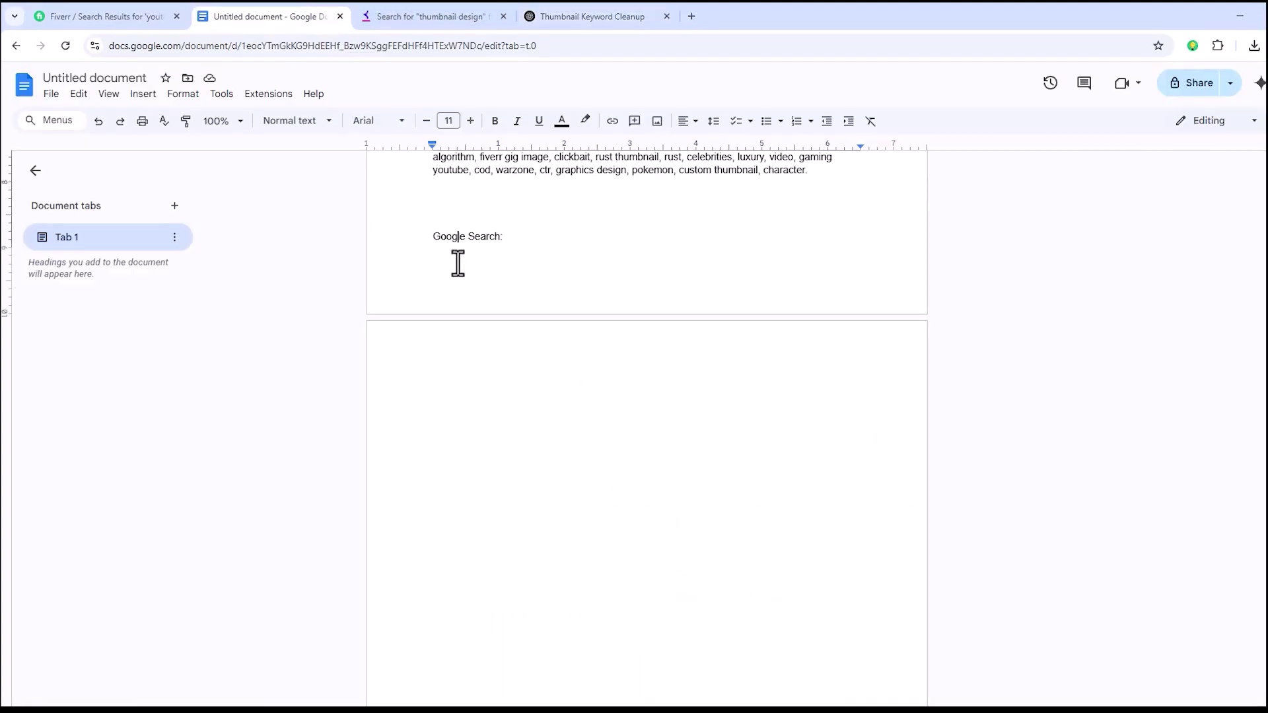
key("ctrl+Return")
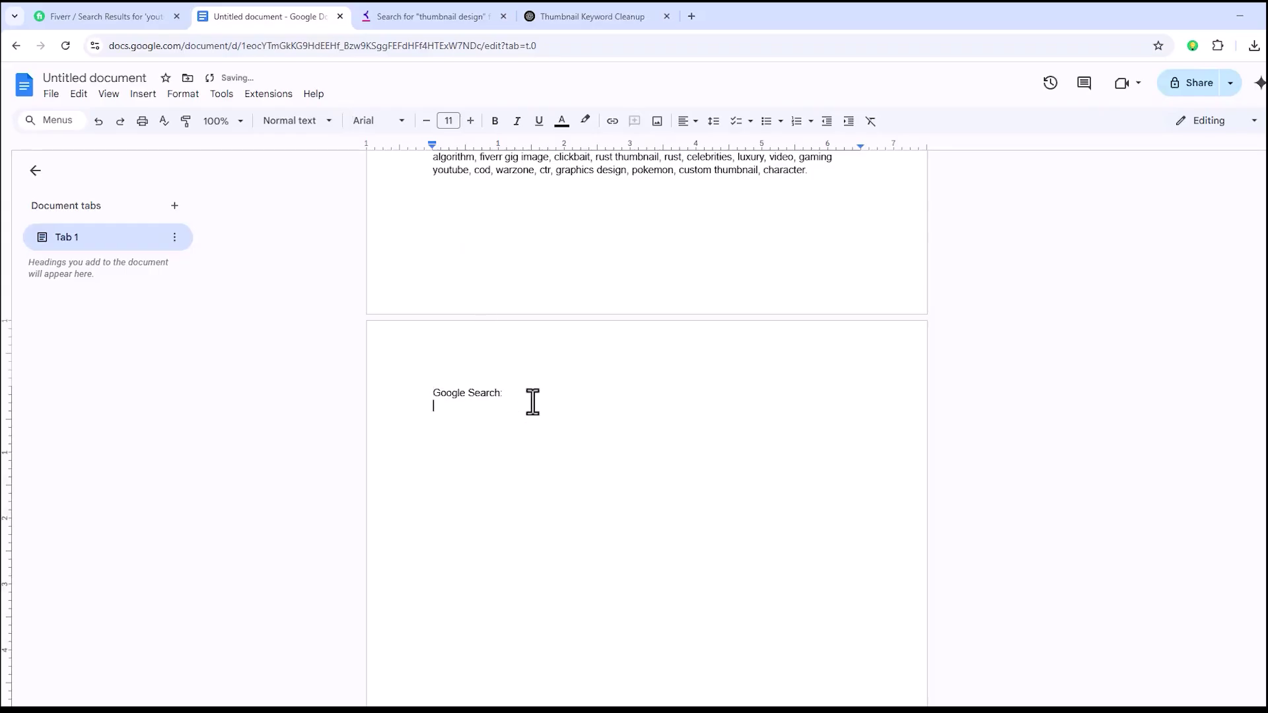
key("ctrl+v")
scroll(532, 401, "up", 15)
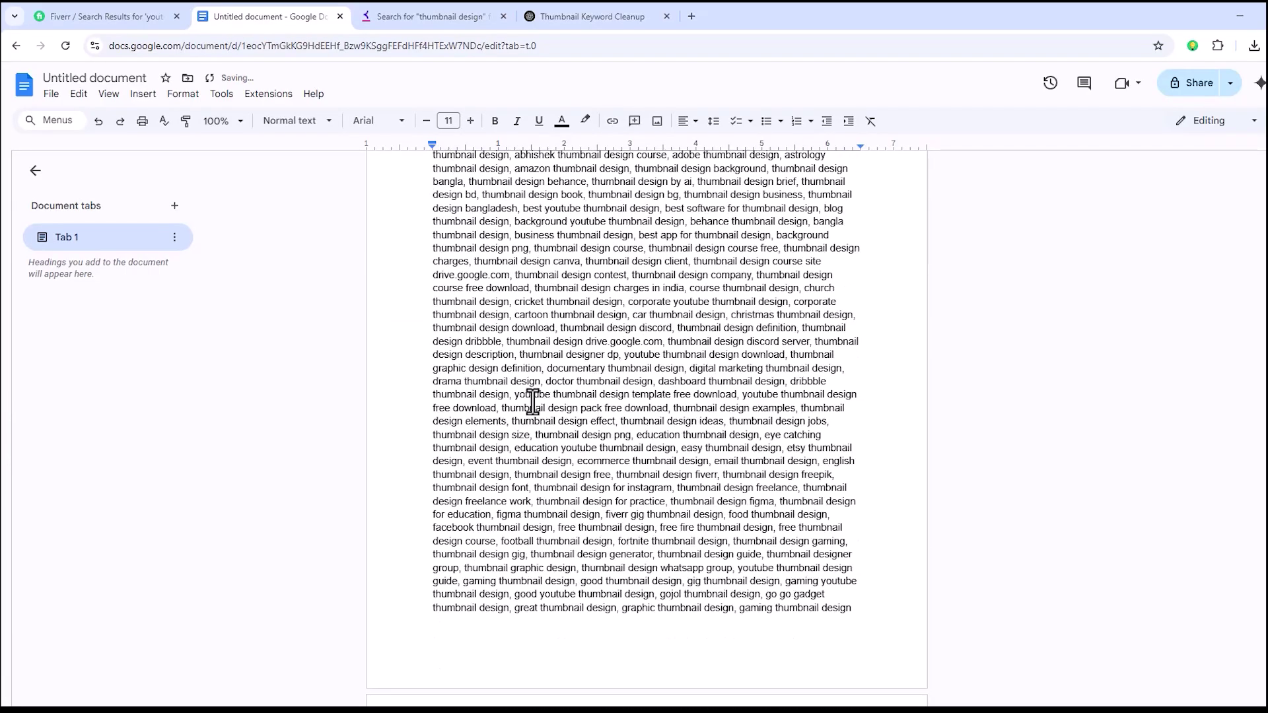
Step: Review the whole research document, from the Thumbnail Design title and gig titles through the Fiverr keywords to the end of the Google search terms
scroll(533, 401, "up", 10)
scroll(533, 402, "down", 20)
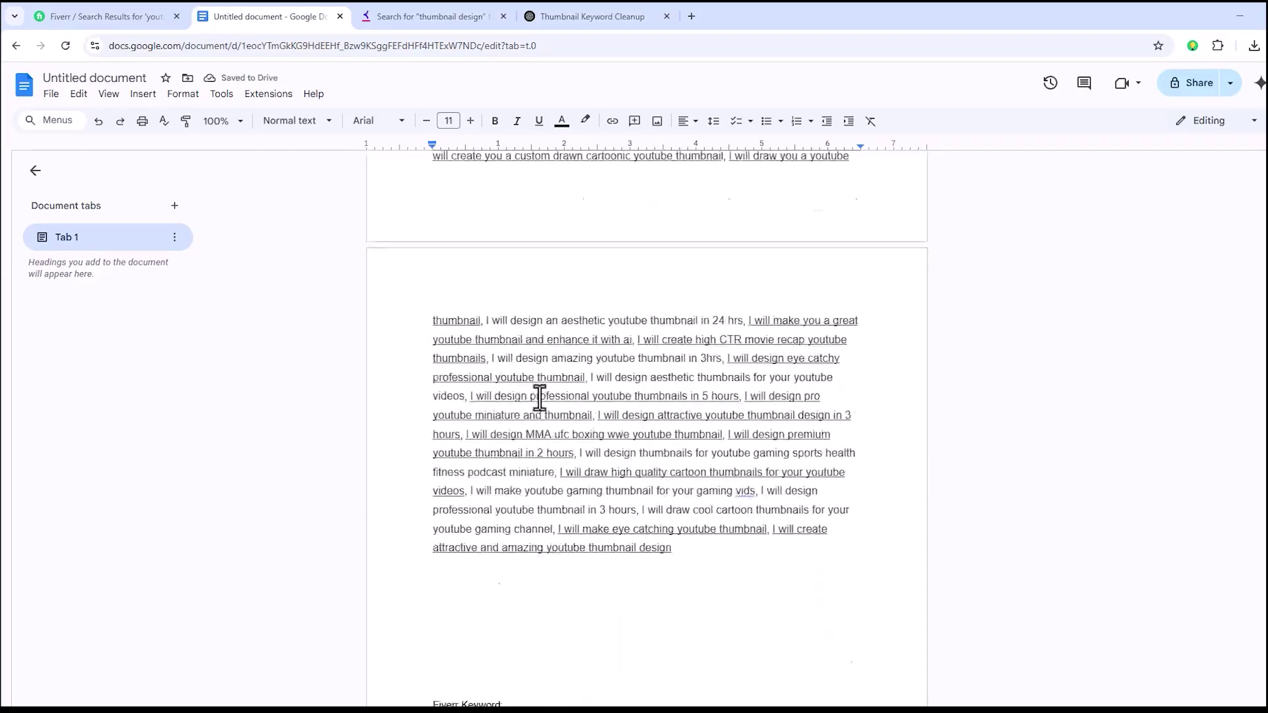
scroll(534, 389, "up", 15)
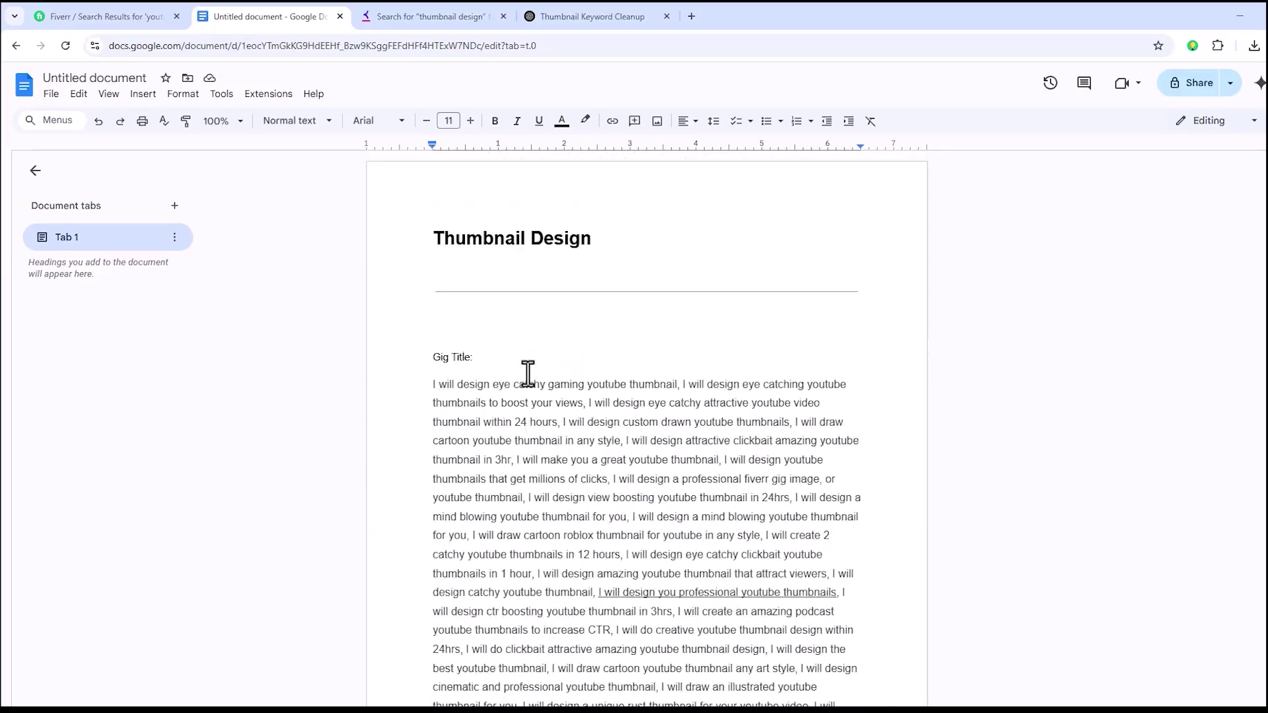
scroll(527, 374, "down", 8)
scroll(527, 374, "down", 20)
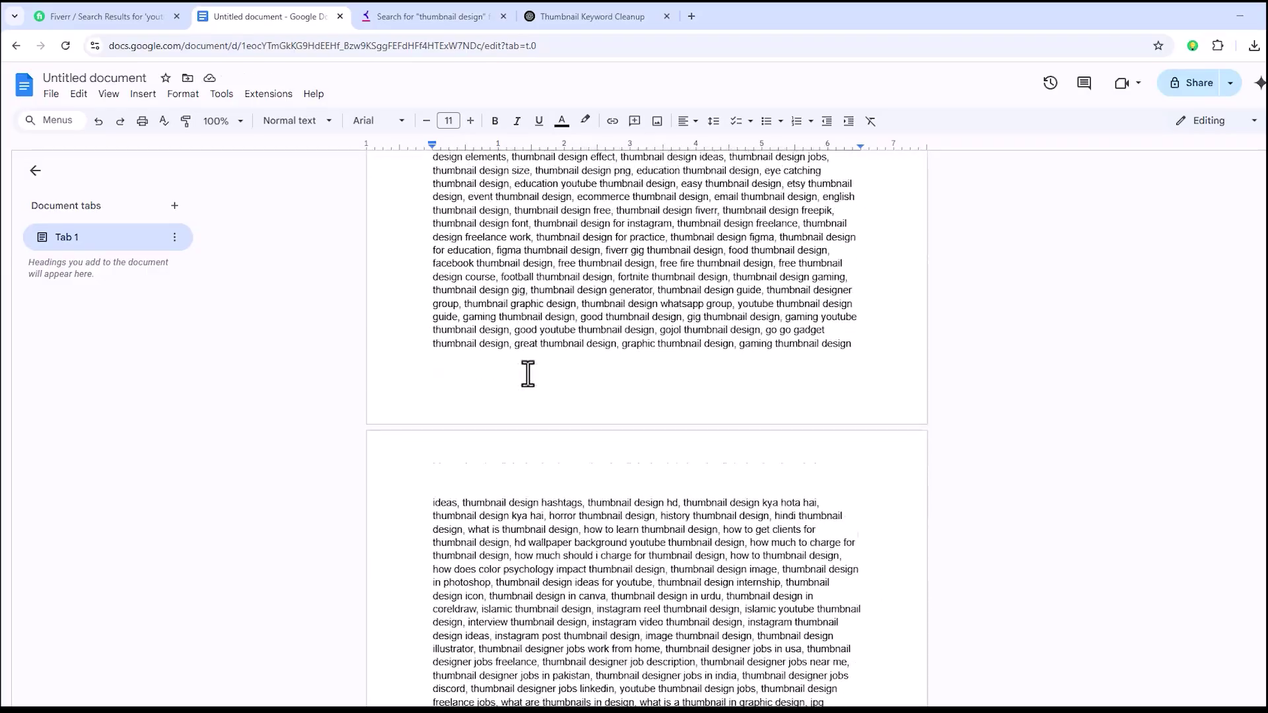
scroll(527, 373, "down", 10)
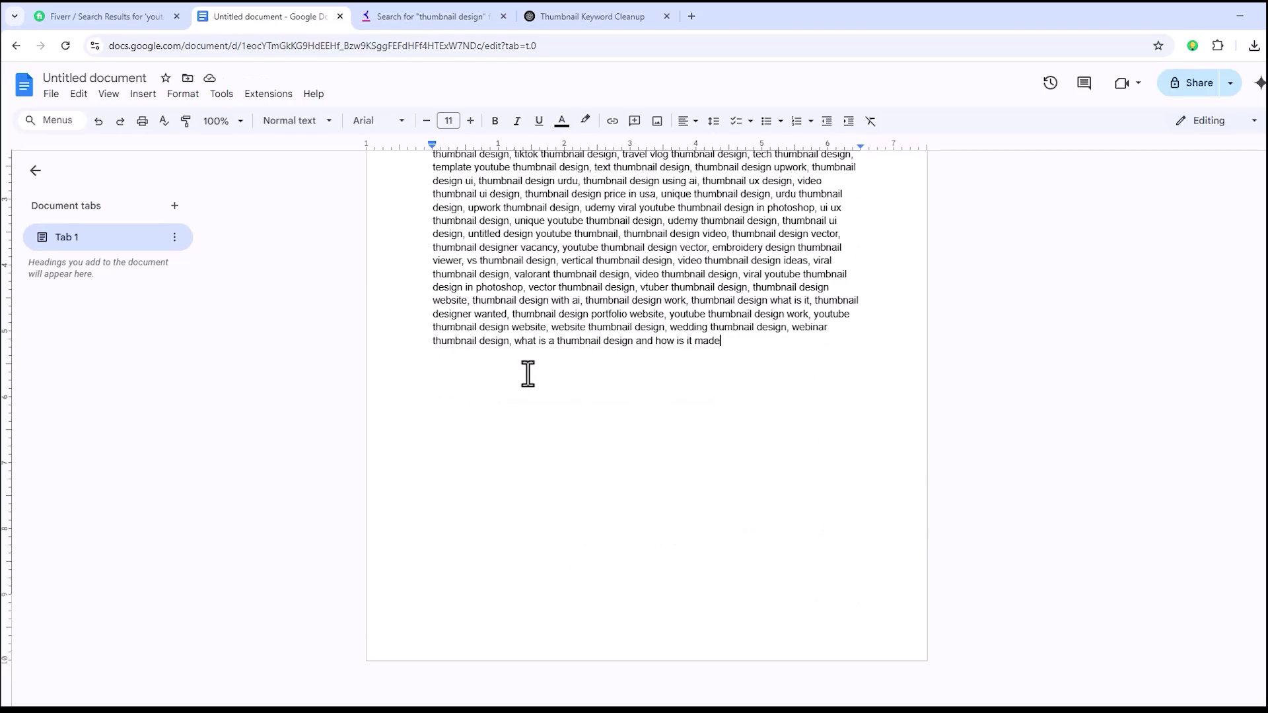
scroll(525, 359, "up", 20)
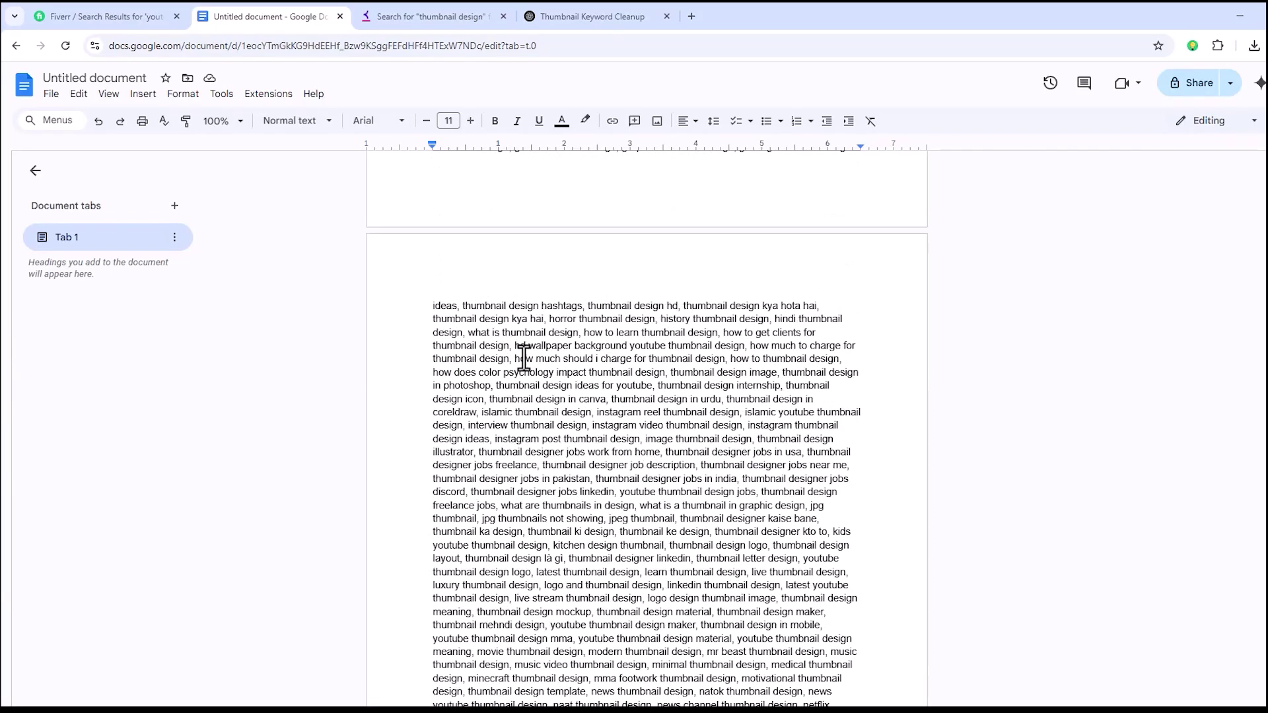
scroll(528, 359, "up", 10)
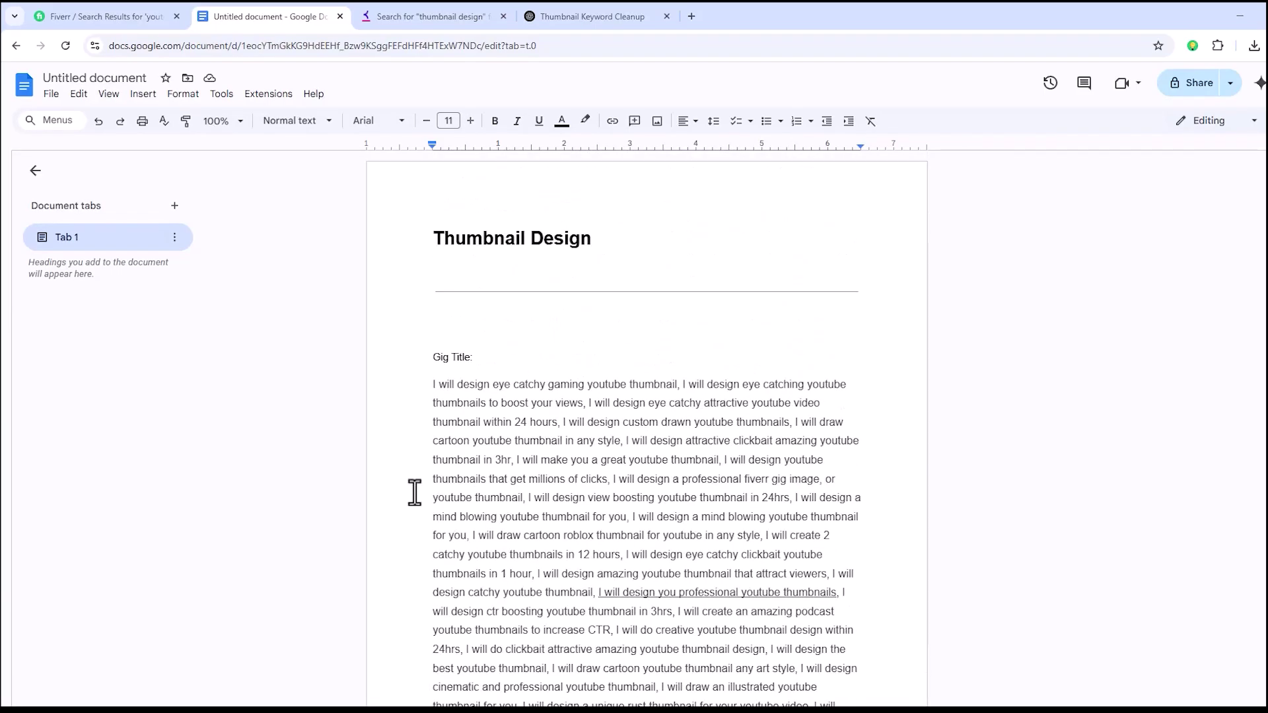
Step: Switch to the Fiverr "youtube thumbnail" search results and examine the Fiverr Quick View focus keywords, filter options and first gigs
left_click(555, 13)
left_click(163, 14)
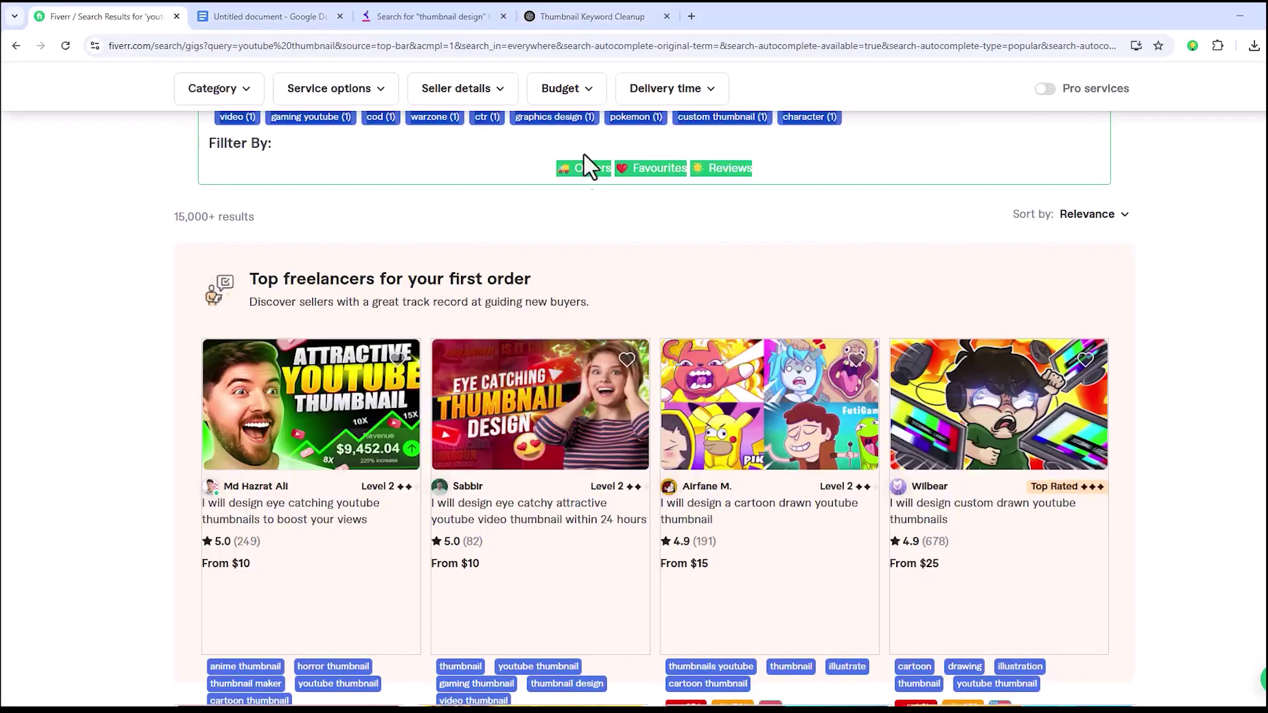
scroll(150, 320, "up", 5)
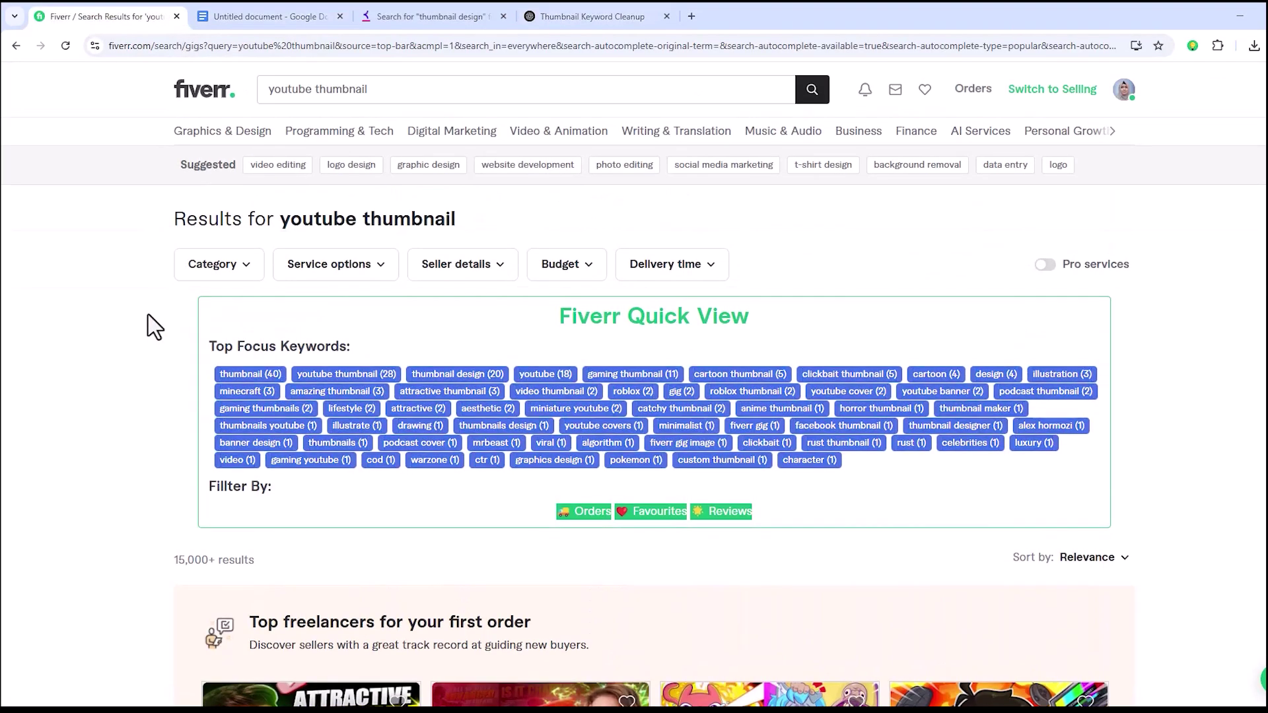
scroll(154, 326, "down", 6)
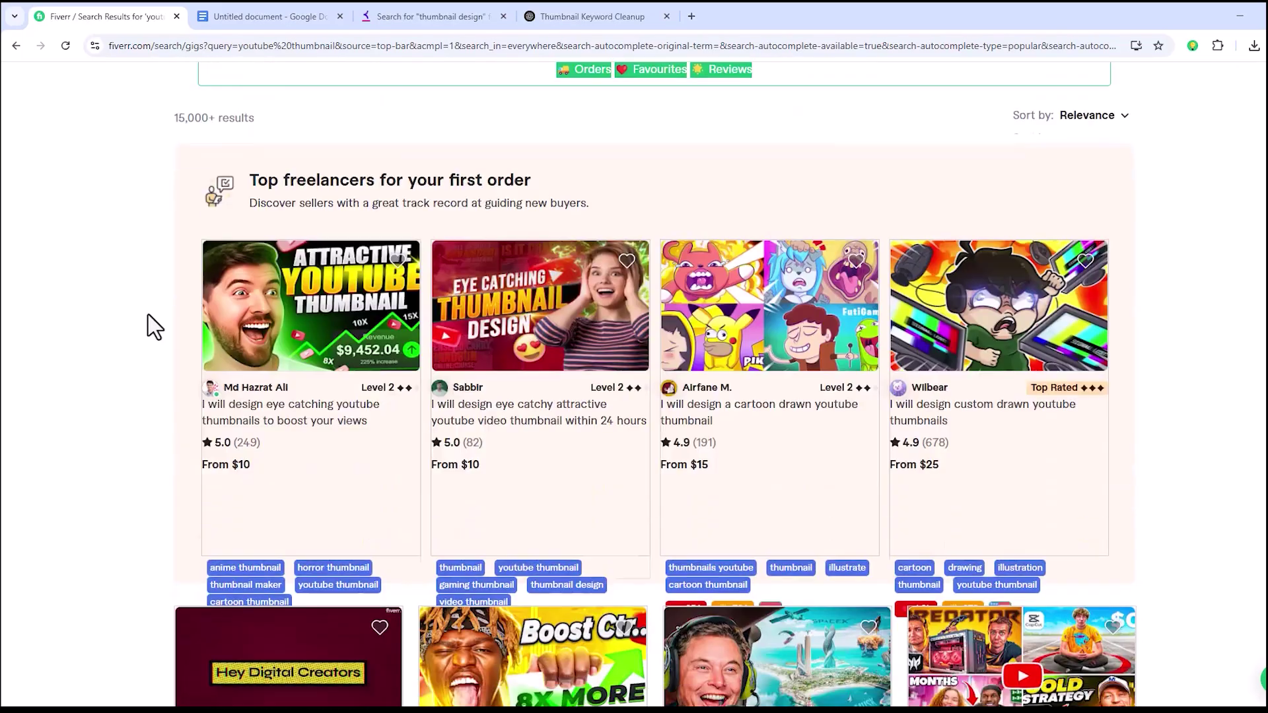
scroll(154, 325, "up", 6)
scroll(159, 344, "down", 7)
scroll(178, 357, "up", 4)
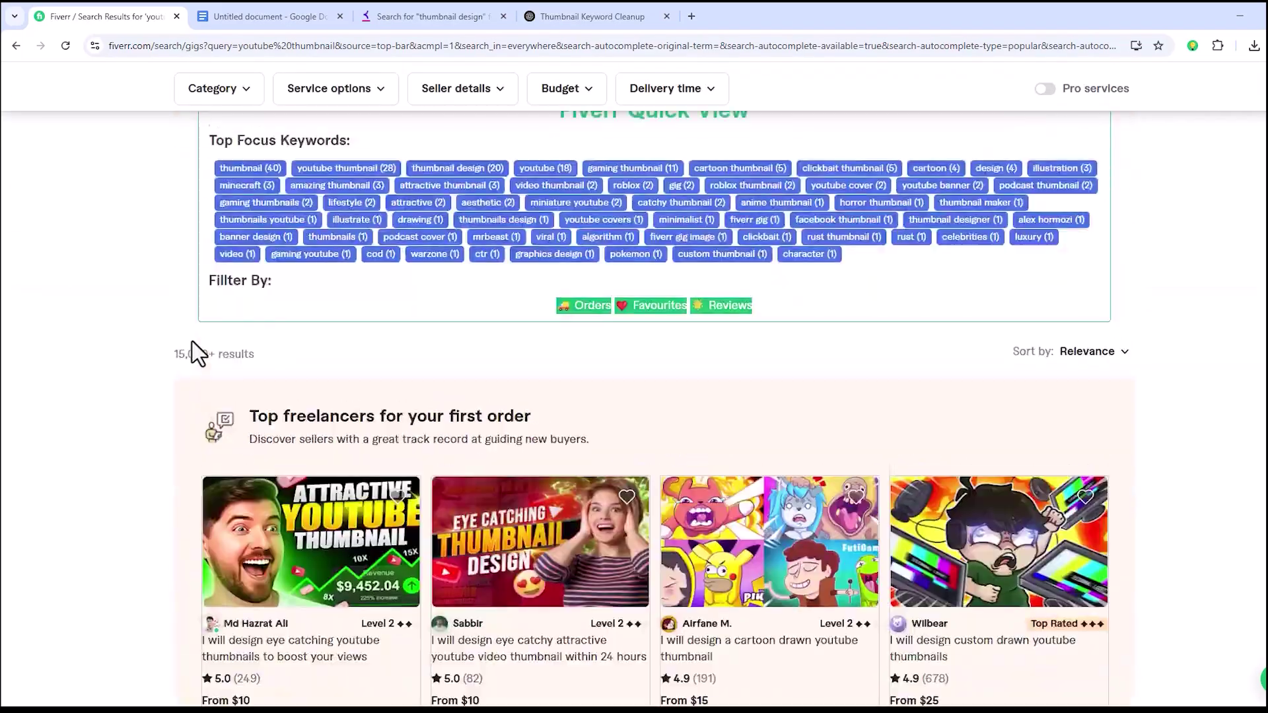
scroll(693, 337, "up", 3)
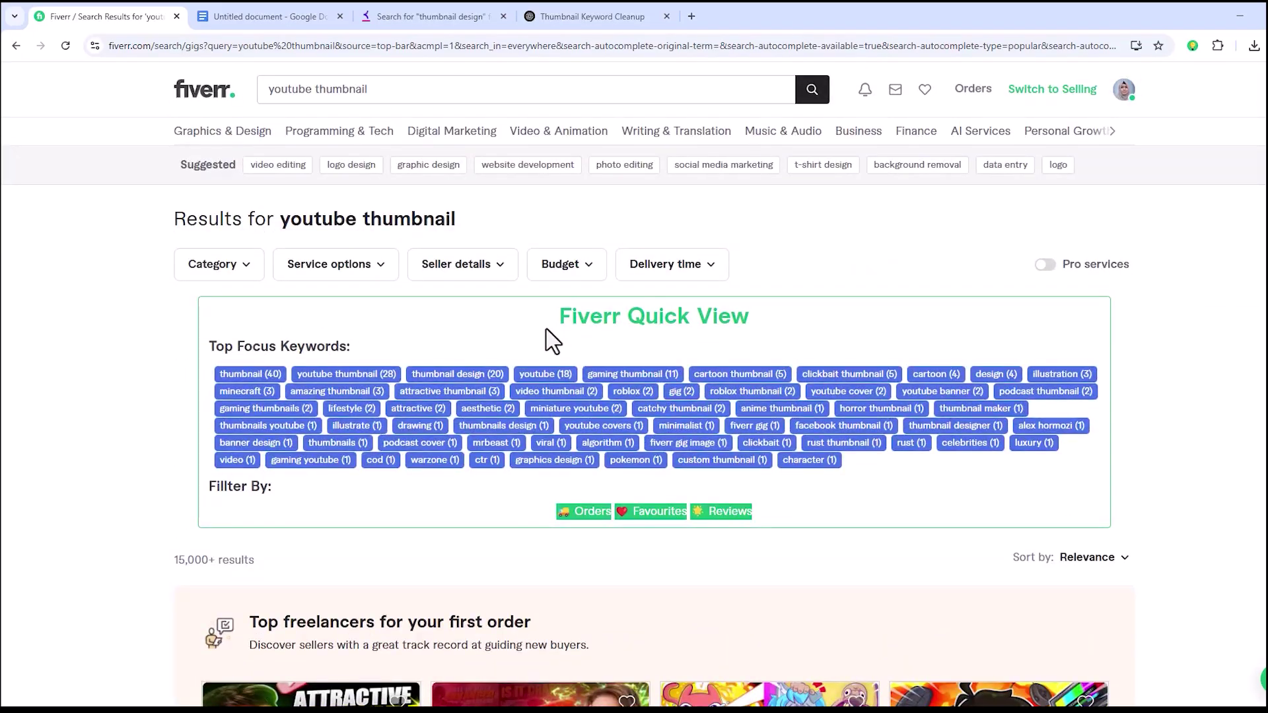
scroll(573, 319, "down", 3)
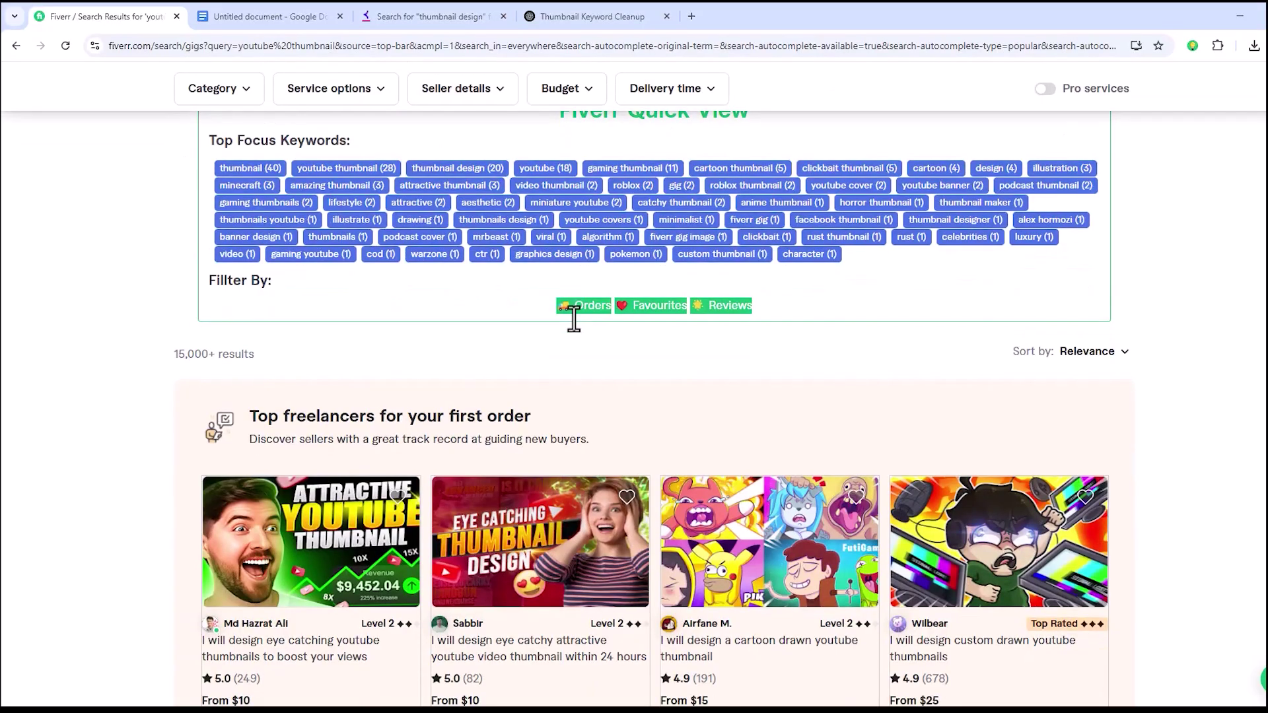
scroll(573, 319, "down", 5)
scroll(575, 326, "up", 9)
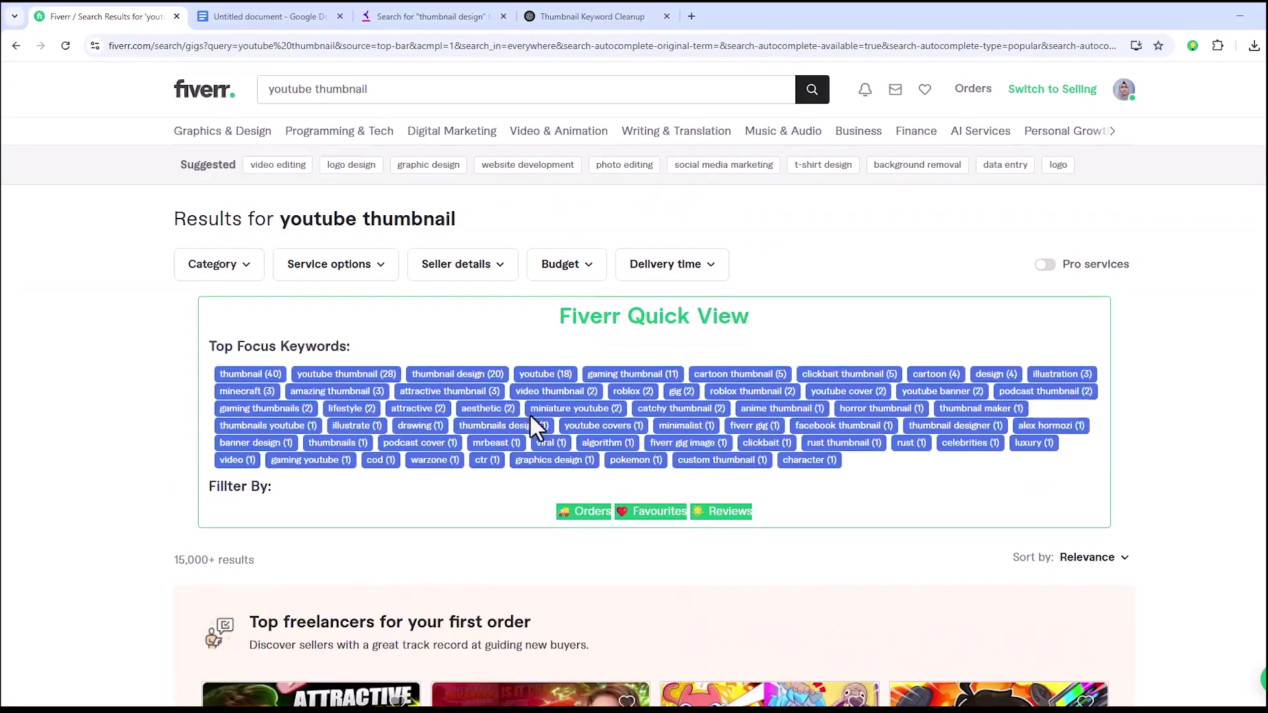
Step: Filter the "youtube thumbnail" gigs by Orders with Fiverr Quick View
scroll(530, 413, "down", 3)
scroll(581, 297, "down", 2)
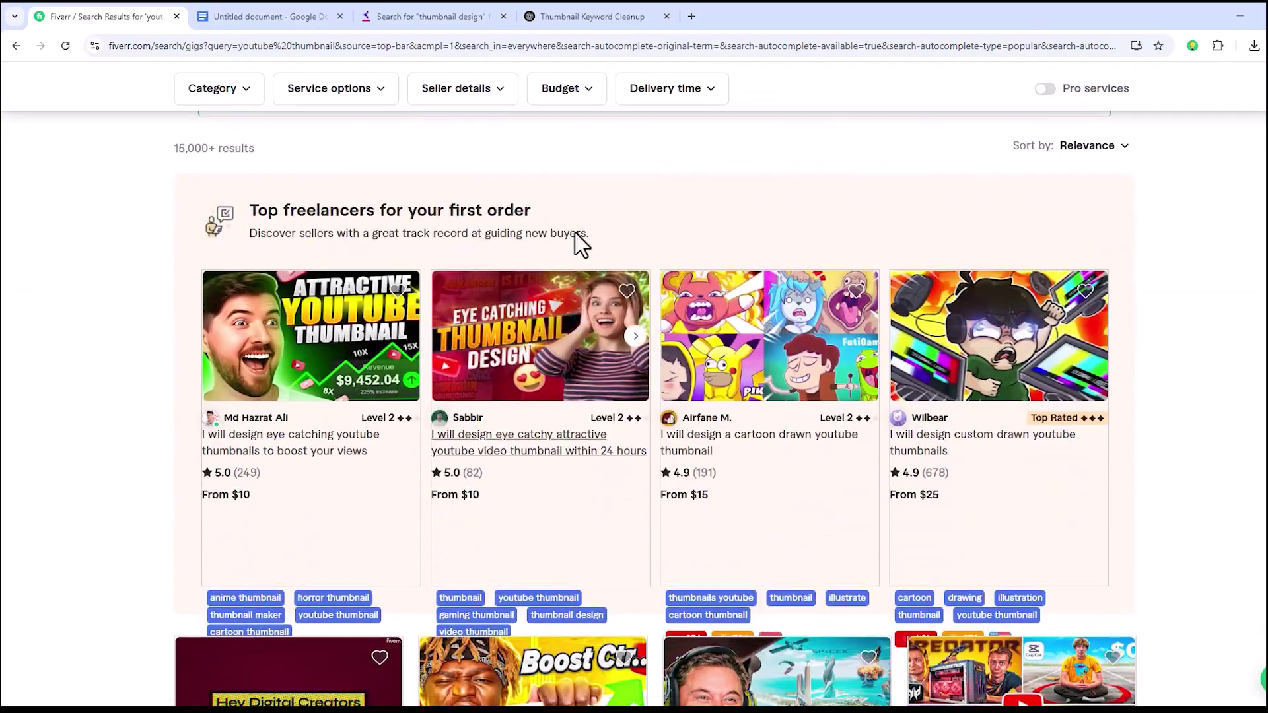
scroll(597, 205, "up", 2)
left_click(581, 243)
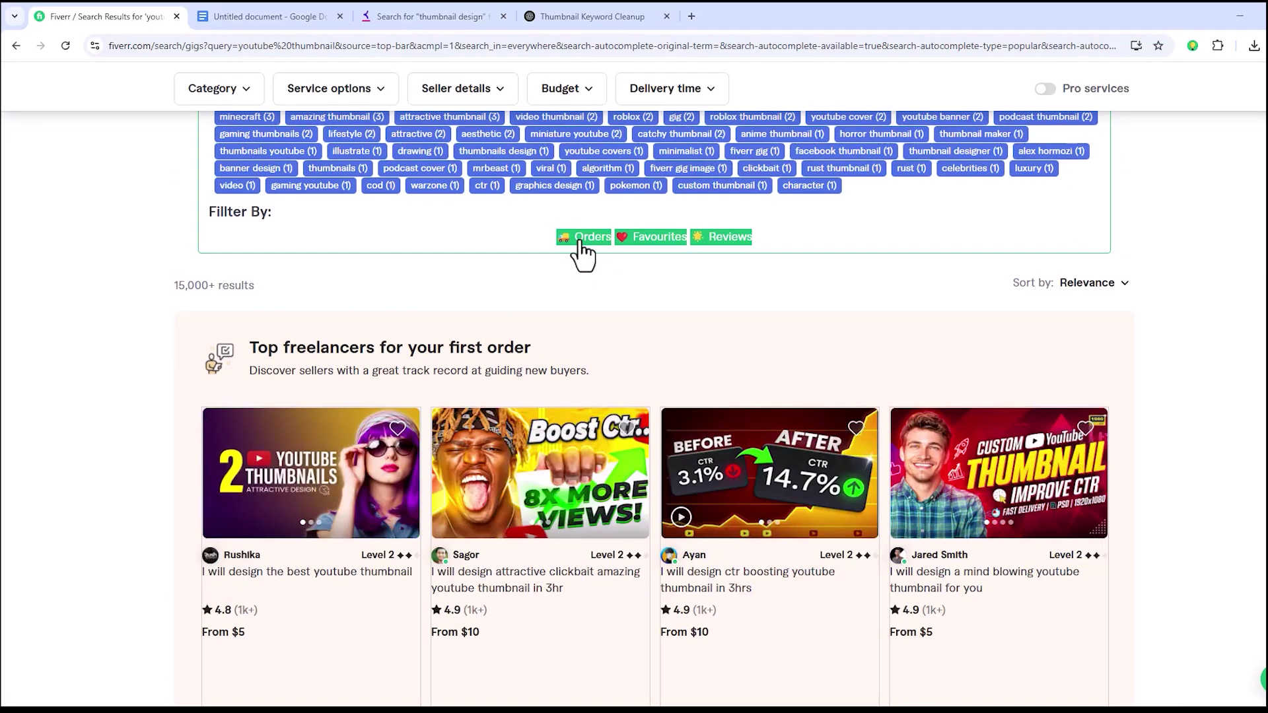
Step: Examine the gigs ordered by Orders, comparing their thumbnails, titles, ratings and prices across several rows
scroll(568, 311, "down", 4)
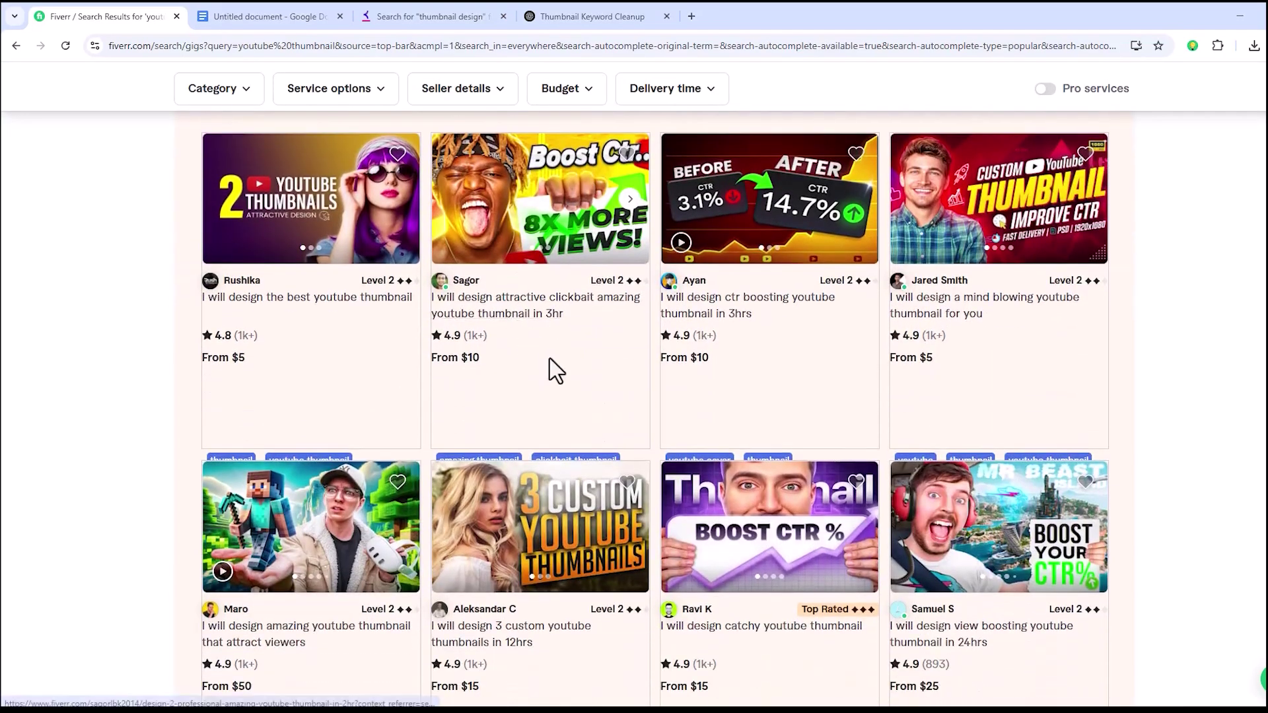
scroll(554, 367, "up", 4)
scroll(552, 367, "down", 10)
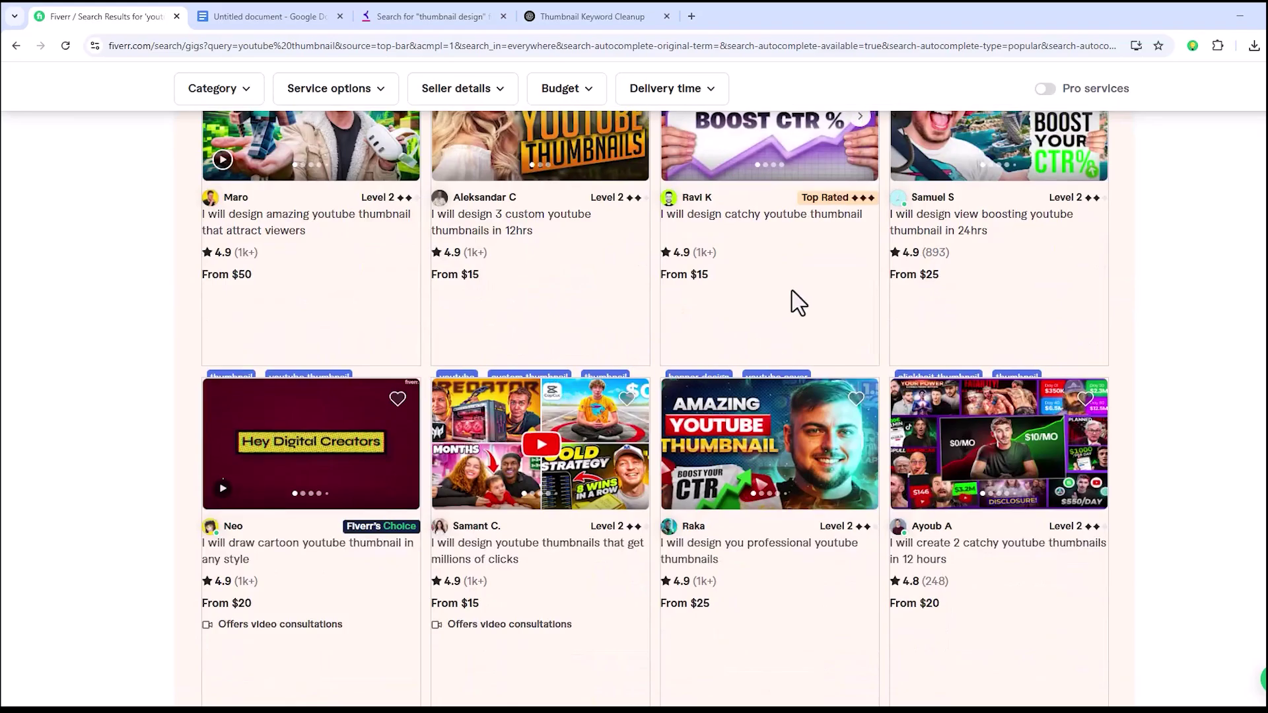
scroll(795, 302, "down", 3)
scroll(830, 301, "down", 5)
scroll(840, 339, "up", 5)
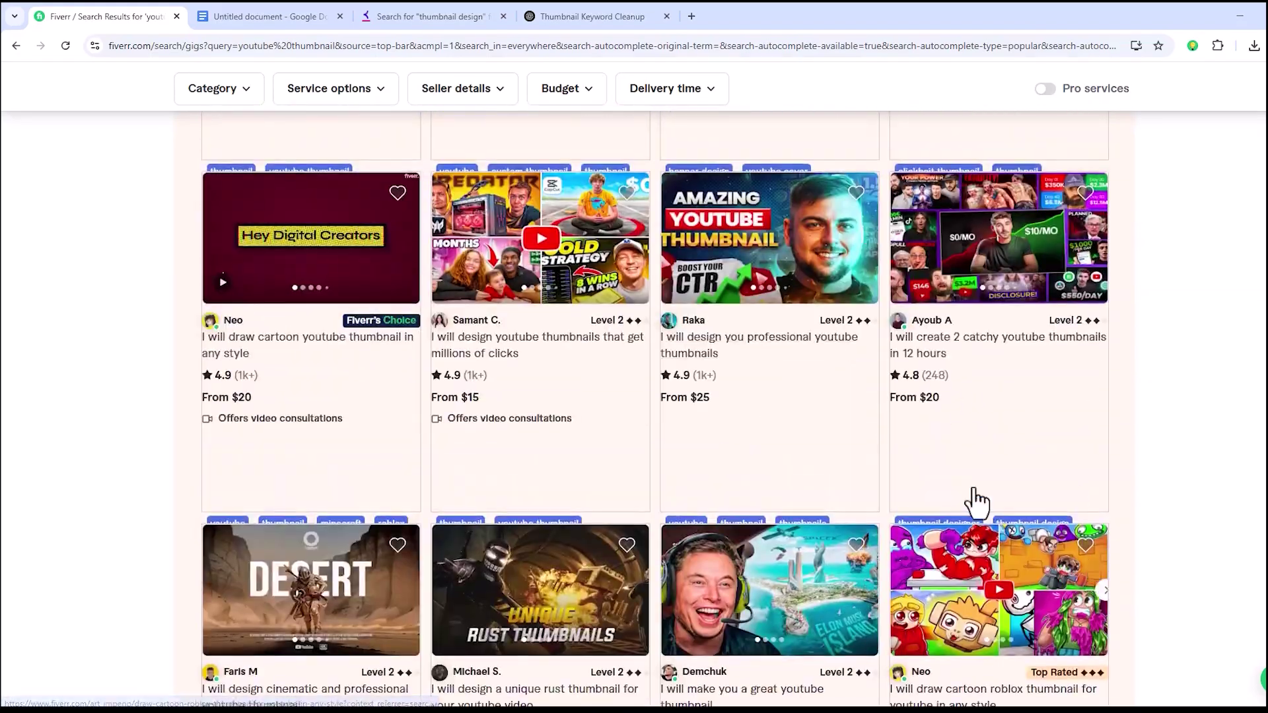
scroll(971, 504, "down", 5)
scroll(955, 483, "up", 20)
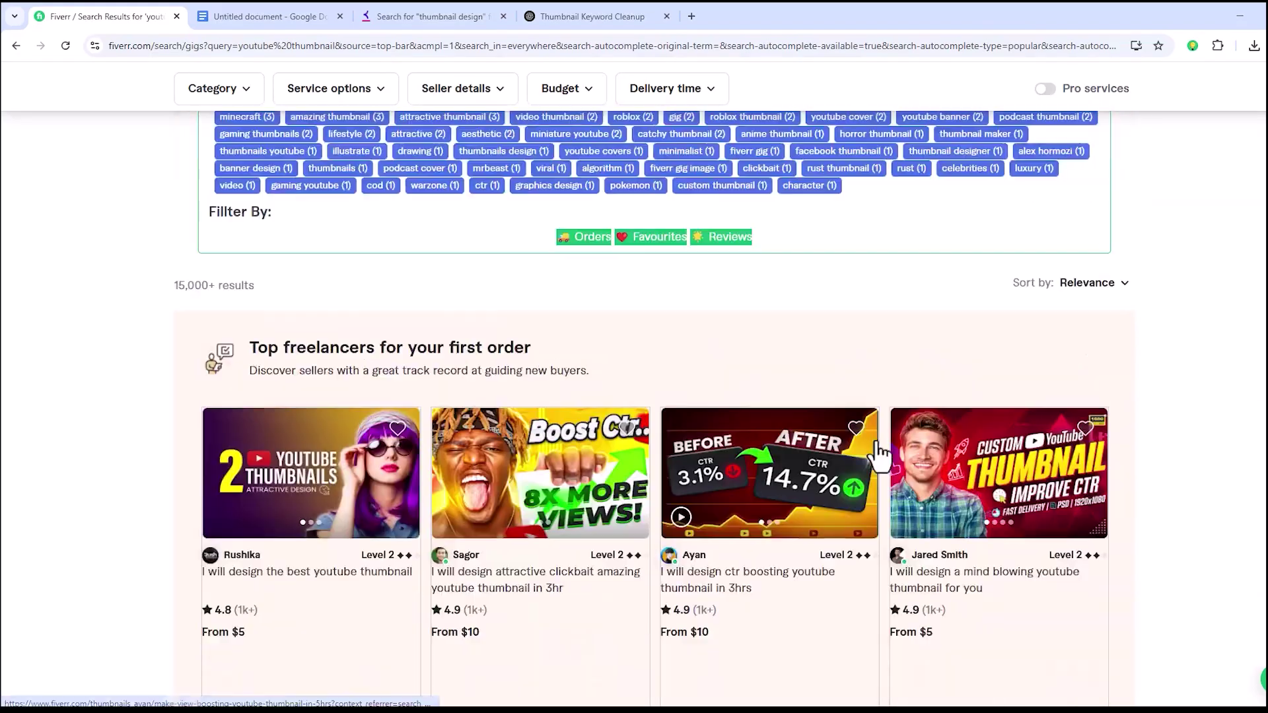
Step: Filter the gigs by Reviews for comparison, and set the Fiverr Quick View filter back to Orders
scroll(747, 416, "down", 3)
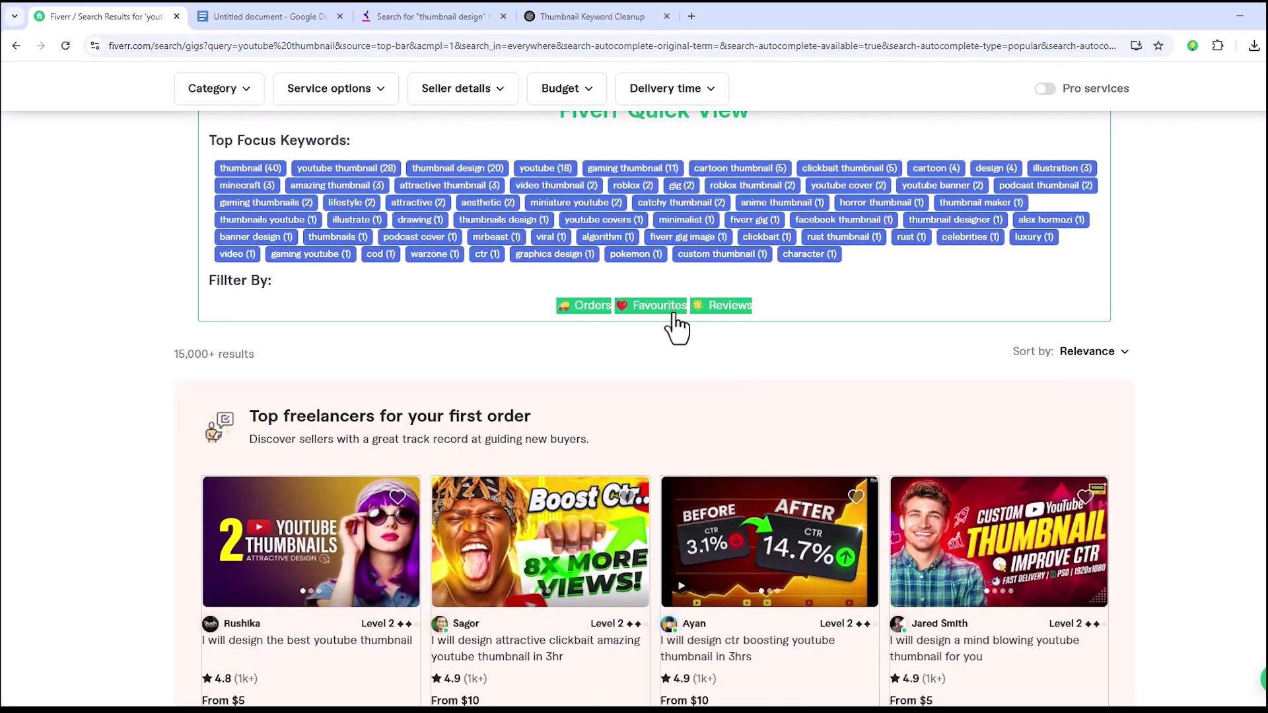
left_click(722, 308)
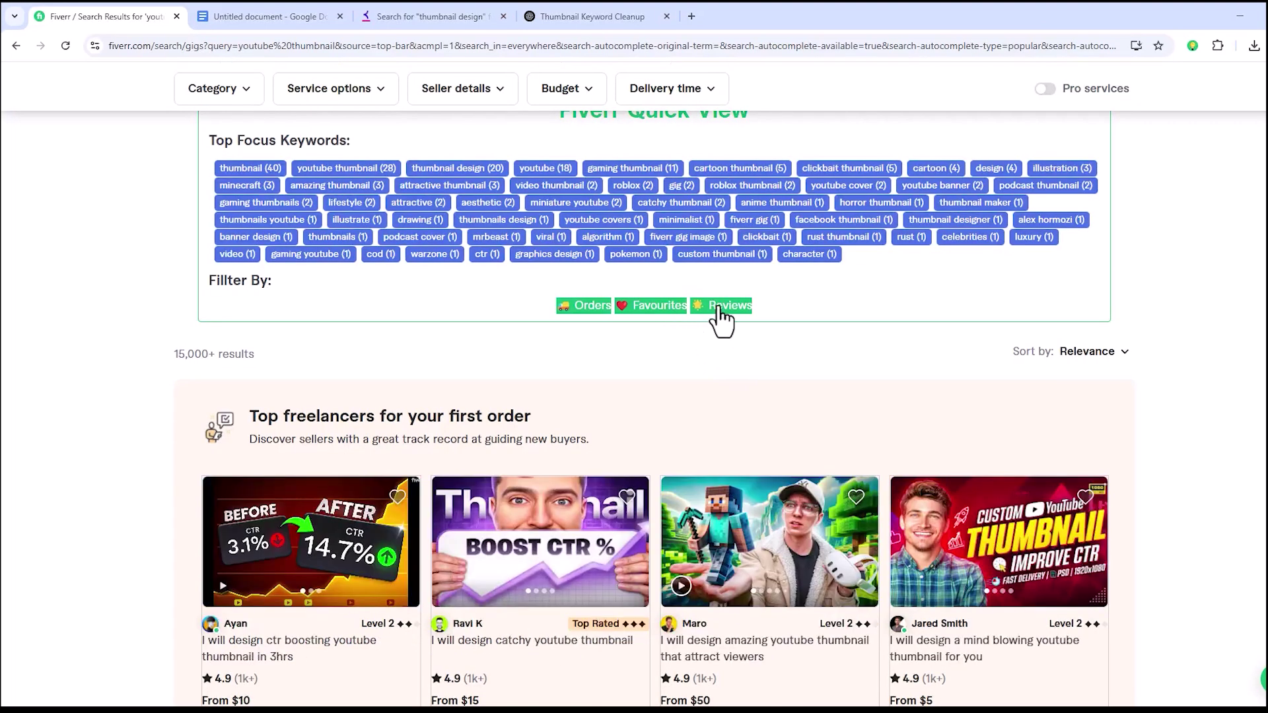
left_click(598, 312)
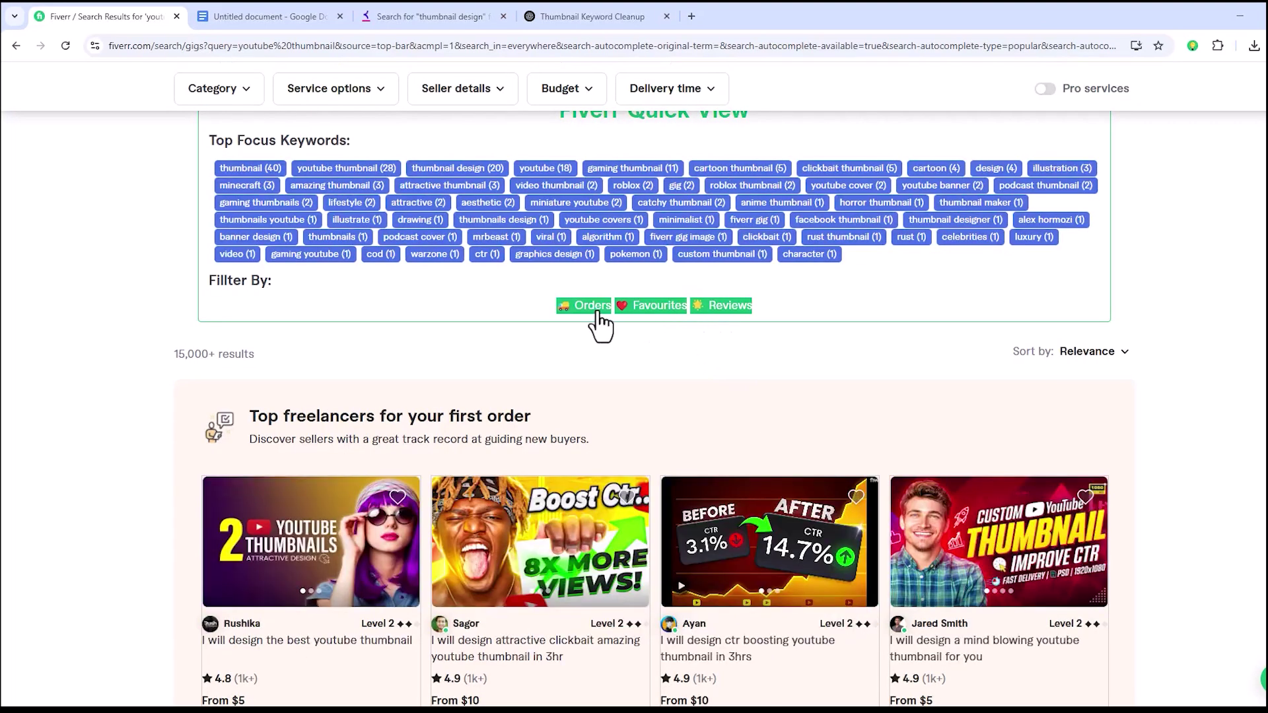
scroll(599, 324, "down", 3)
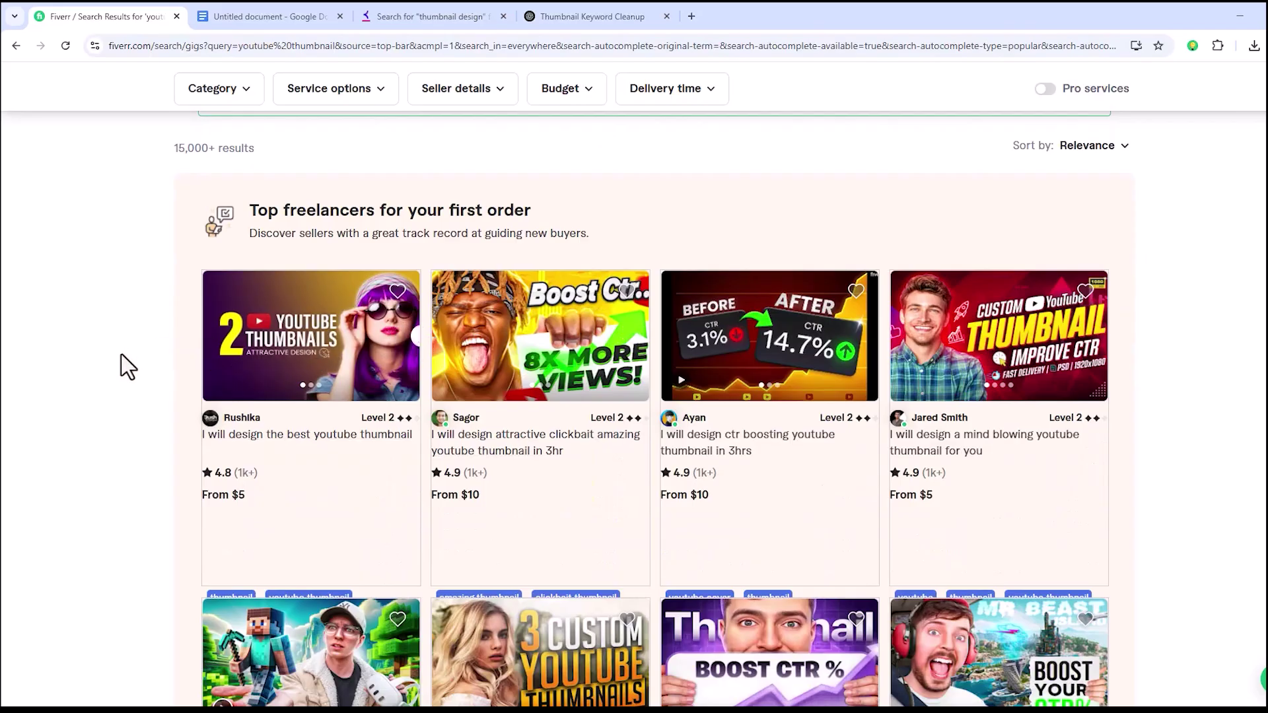
scroll(581, 272, "up", 2)
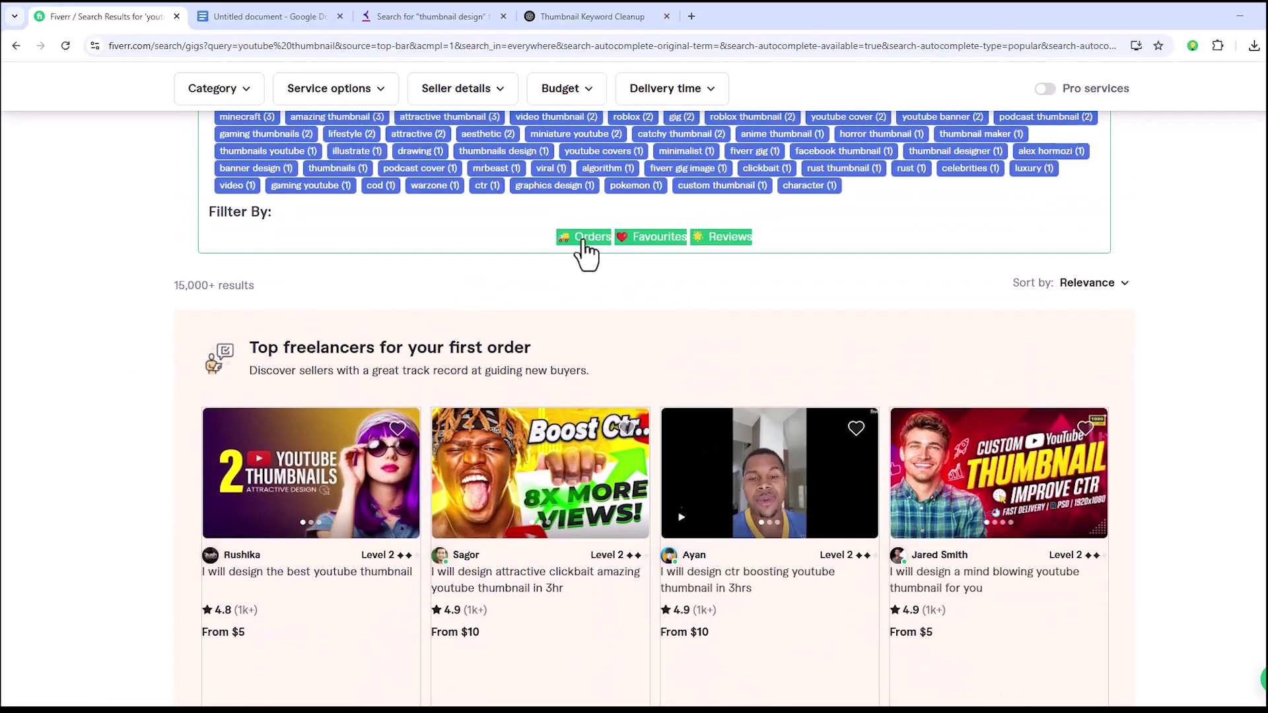